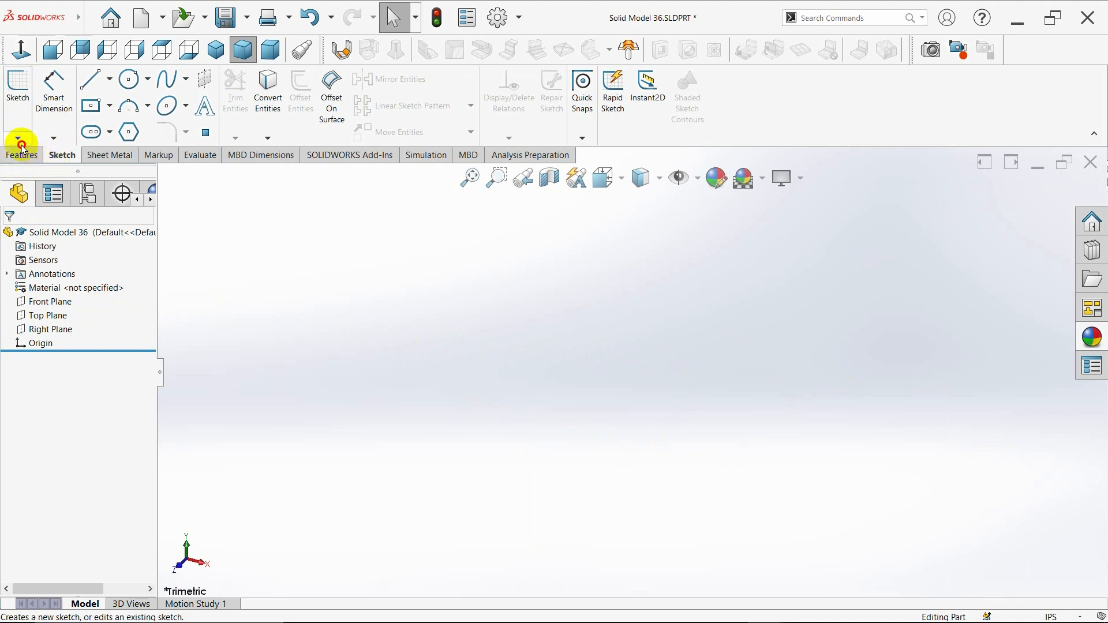
- Start a 3D sketch and draw a line about 3.1 in along X from the origin, continuing about 3.5 in up along Y
click(17, 138)
click(26, 169)
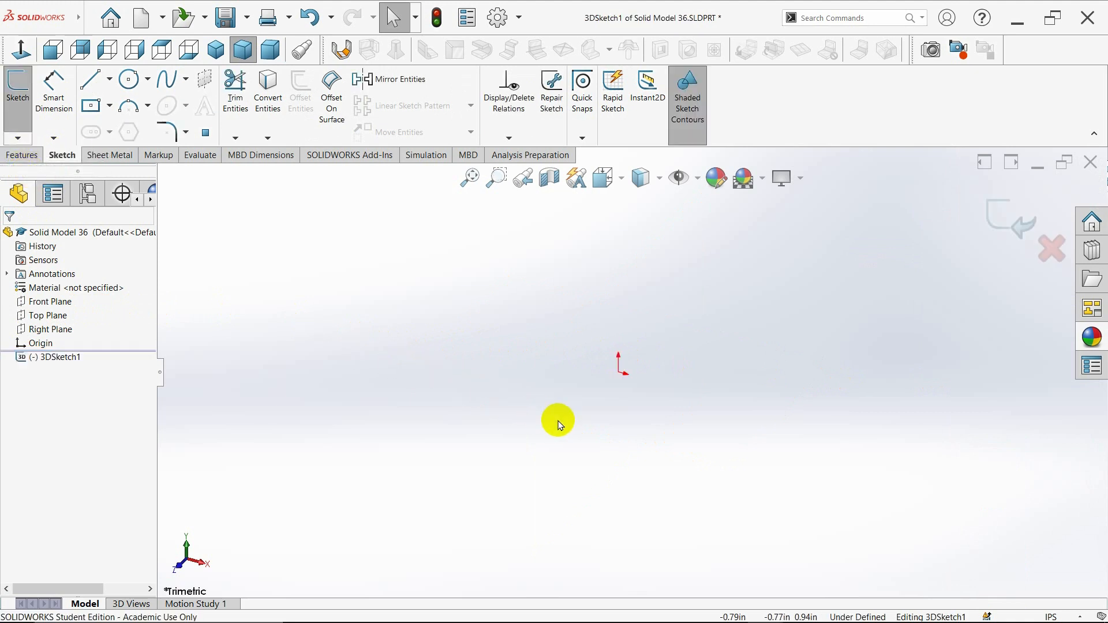
click(99, 86)
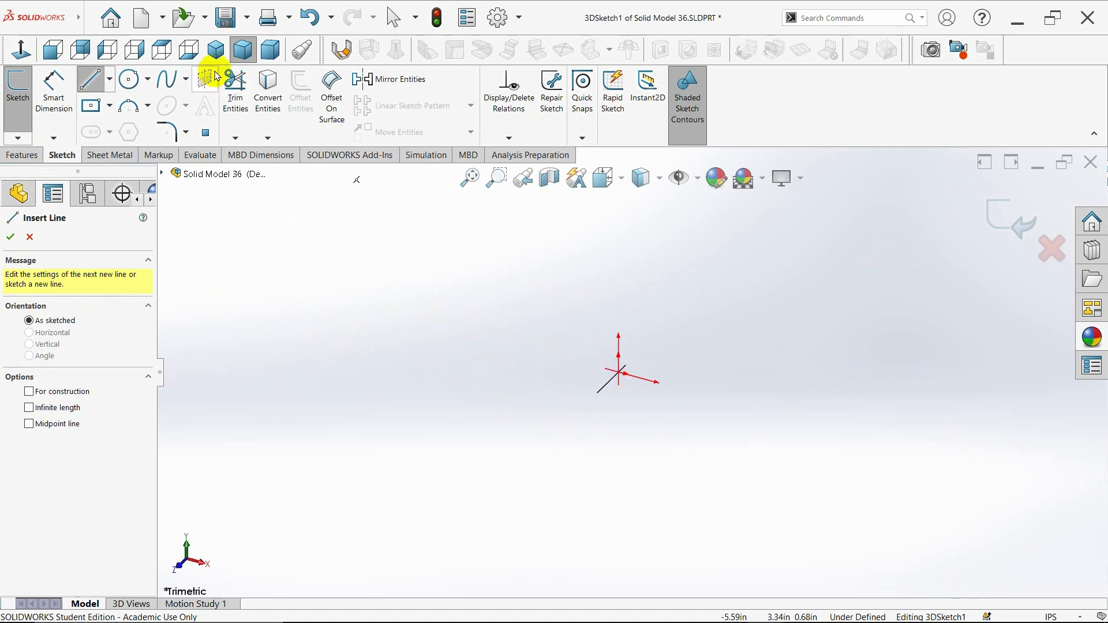
key(ctrl+7)
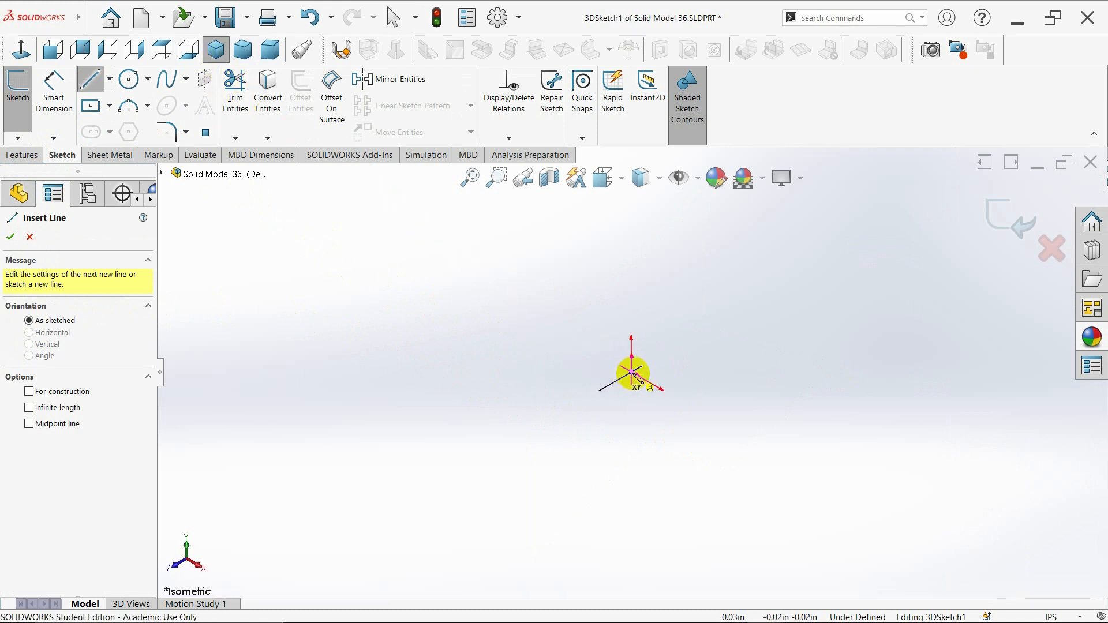
click(635, 374)
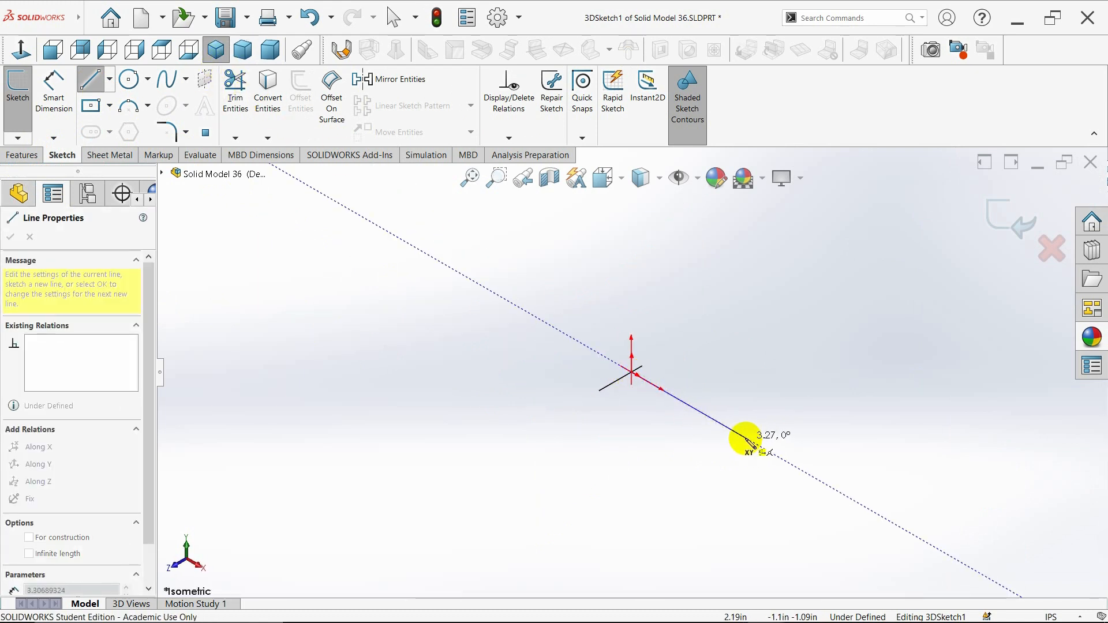
click(741, 437)
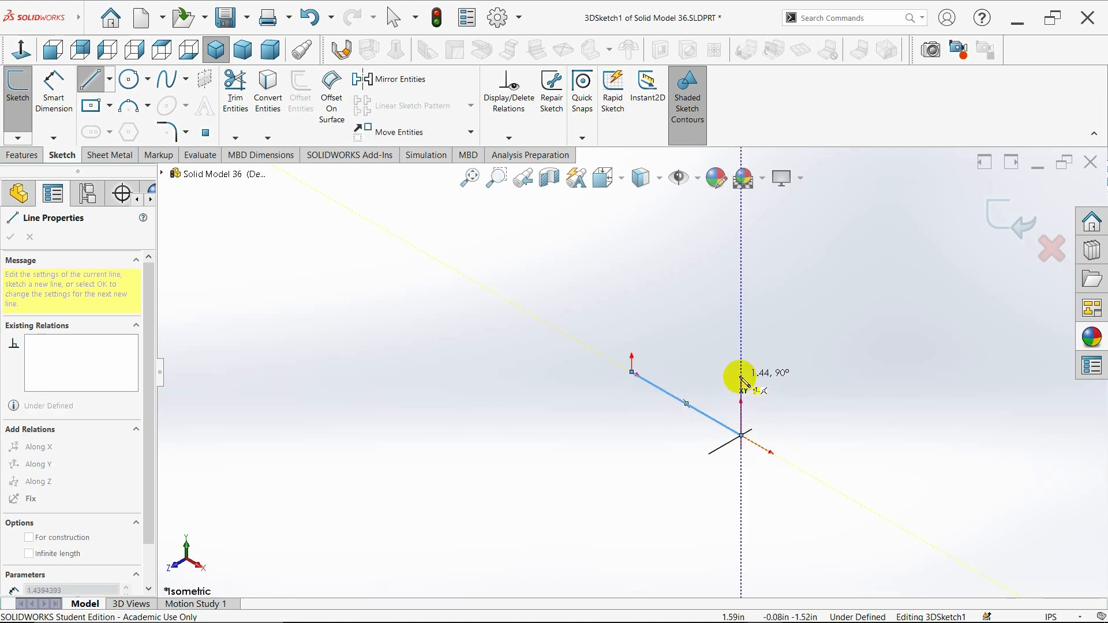
click(743, 298)
key(Escape)
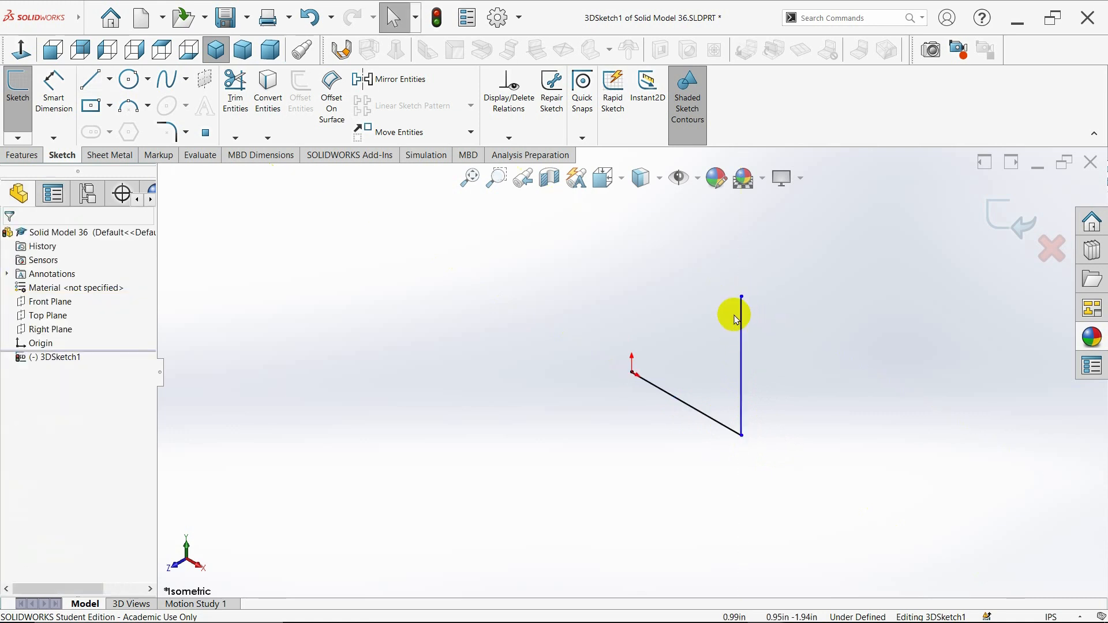
- Draw a line from the upper end of the vertical line along the negative Z direction
click(53, 49)
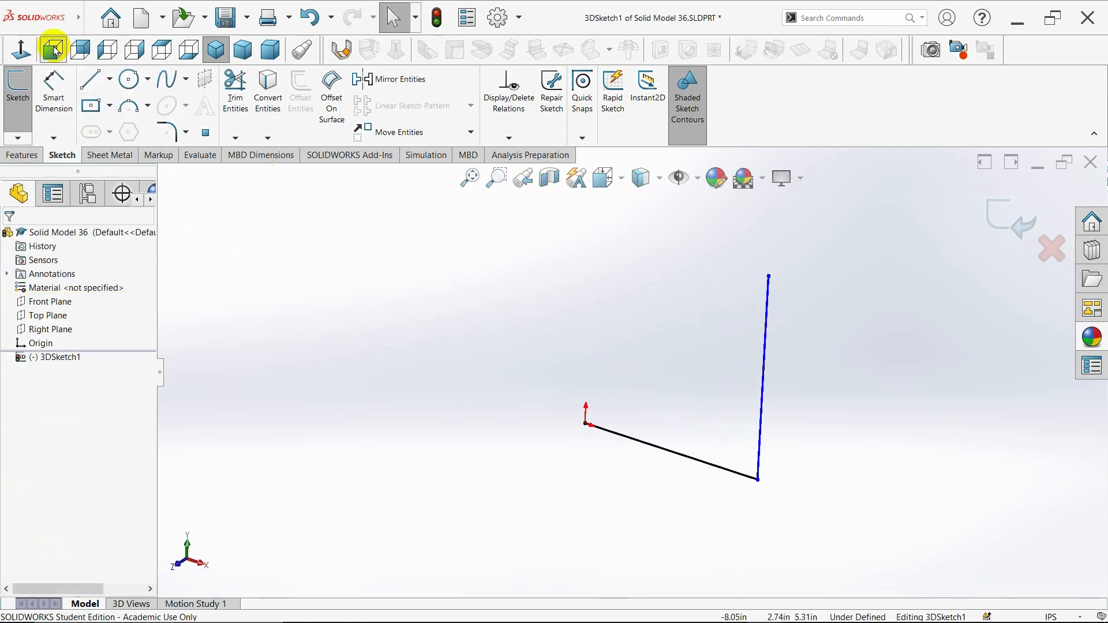
click(129, 55)
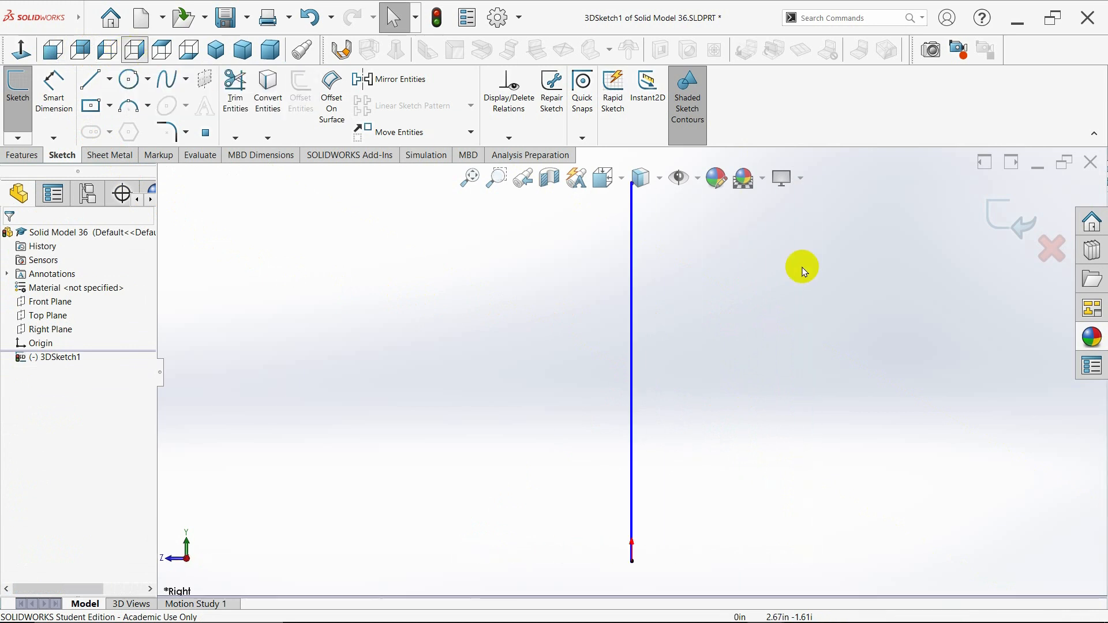
click(92, 81)
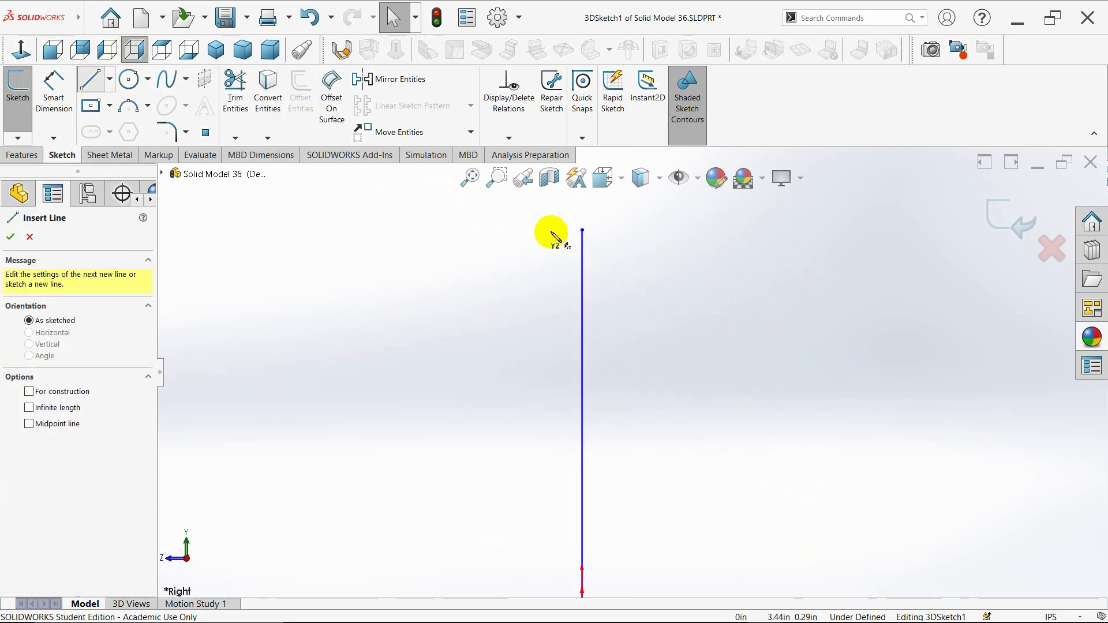
click(582, 231)
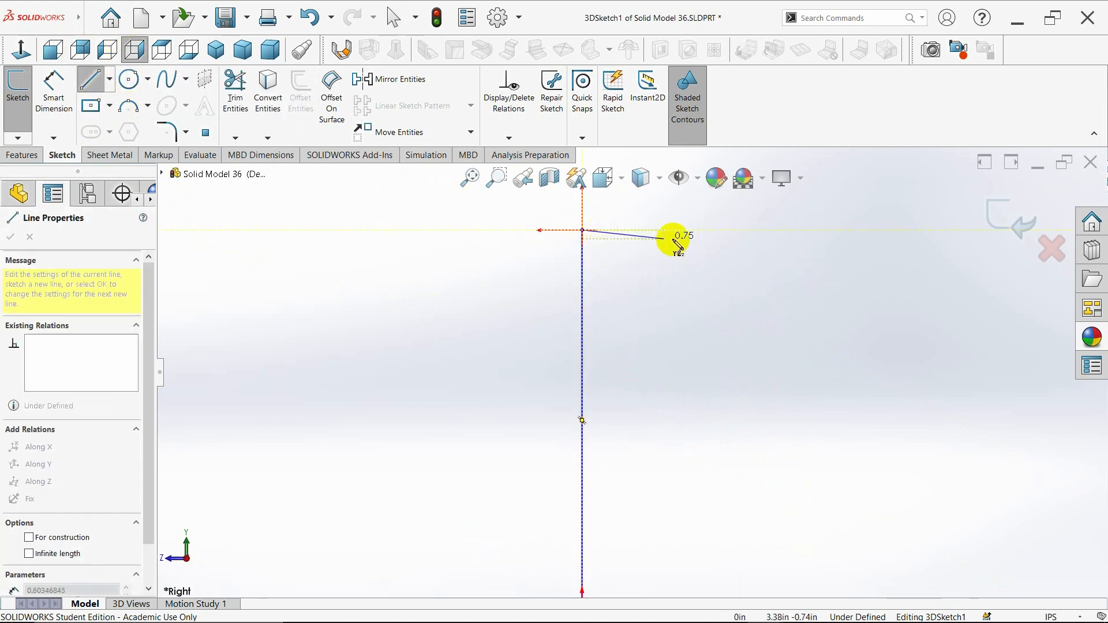
click(851, 231)
key(Escape)
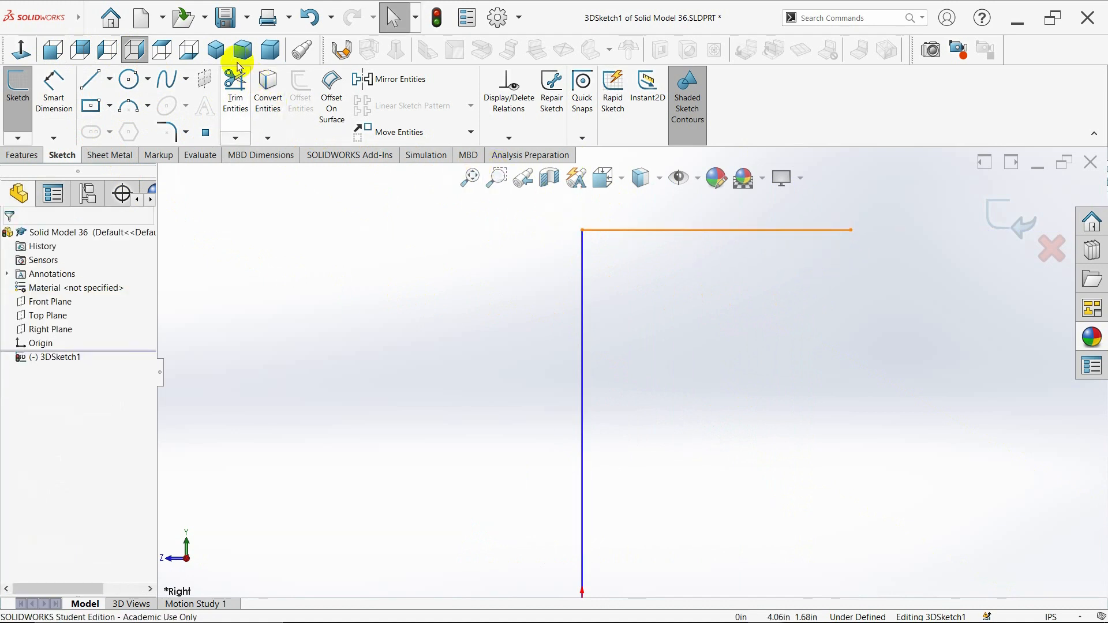
click(216, 50)
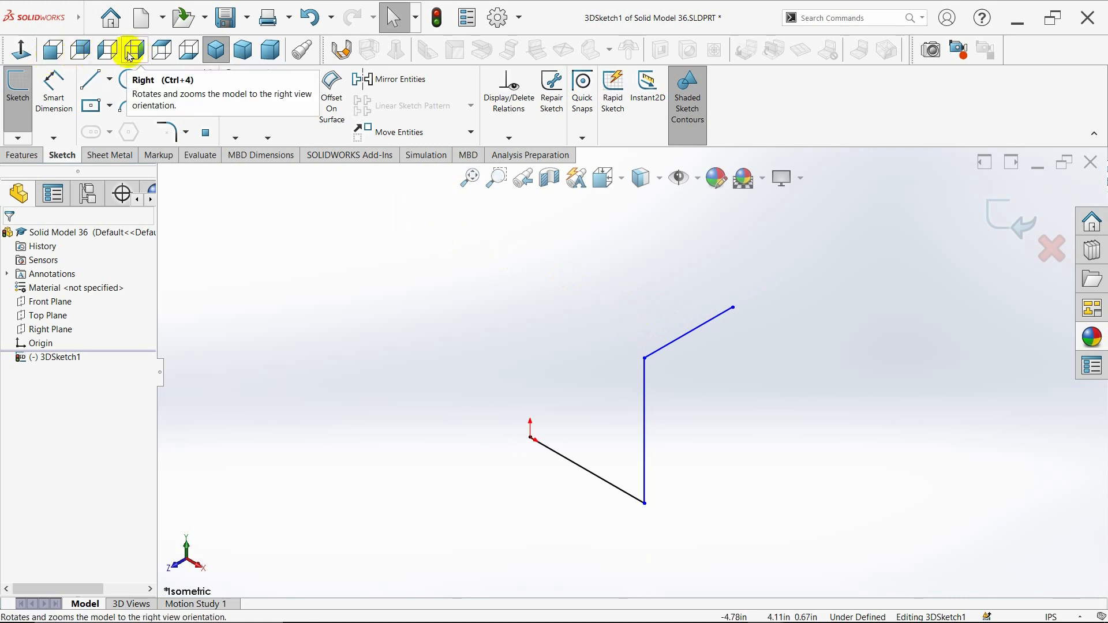
click(83, 52)
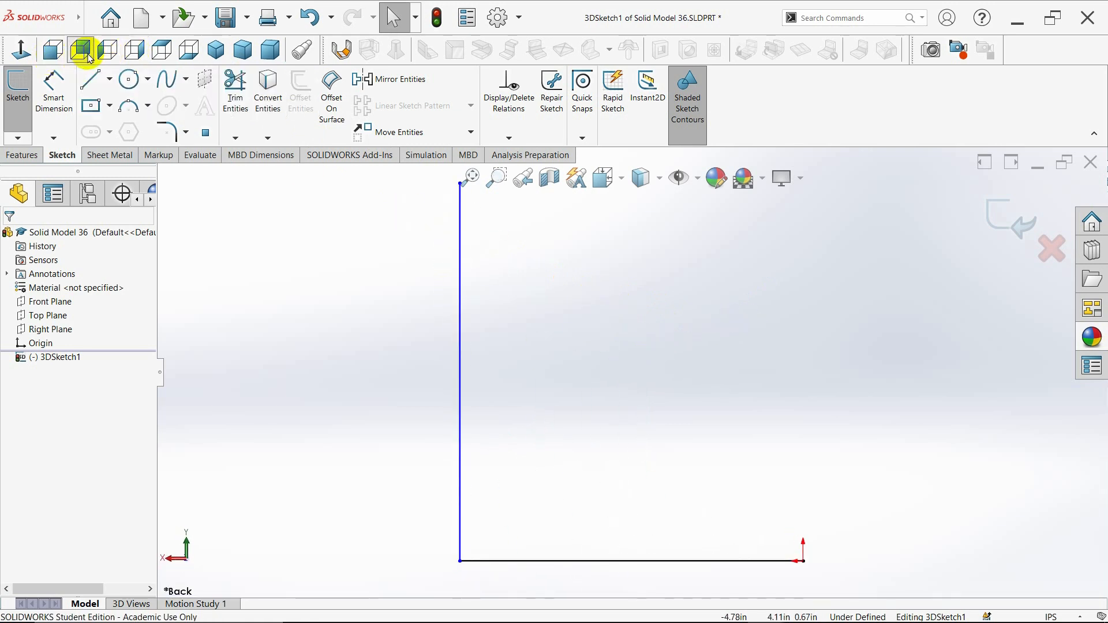
scroll(555, 242, up, 1)
scroll(555, 243, down, 1)
middle_drag(551, 254, 563, 265)
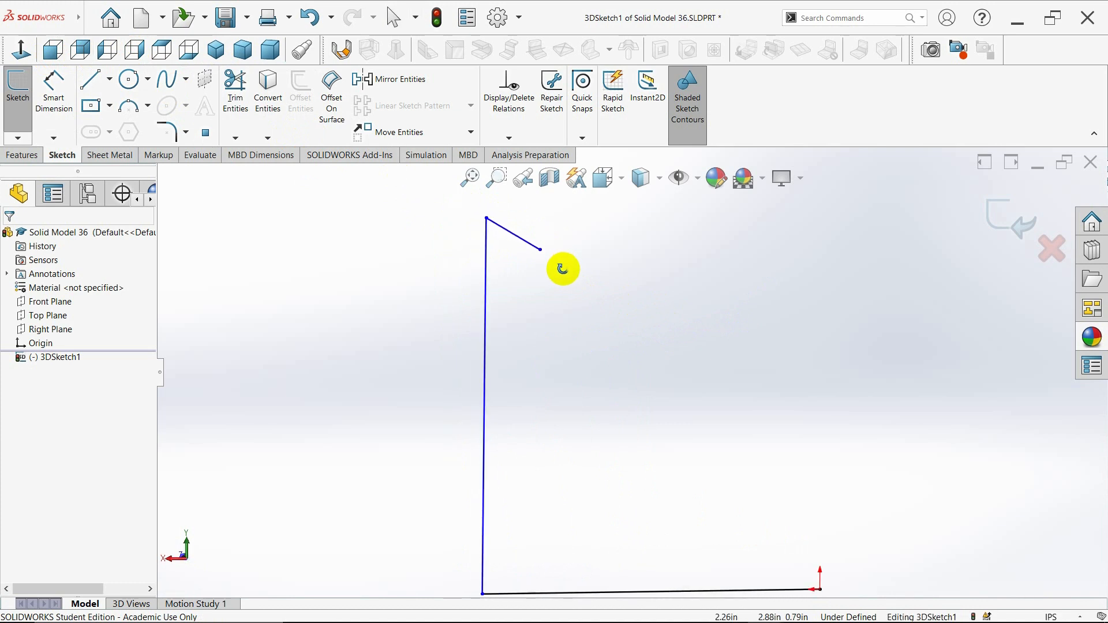
click(91, 79)
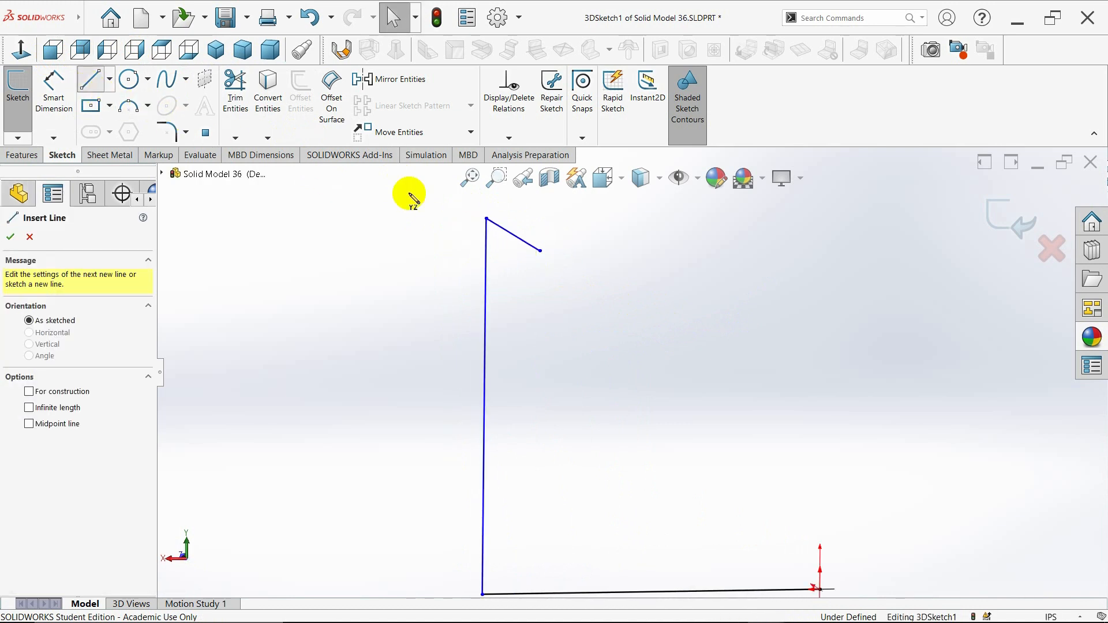
click(541, 253)
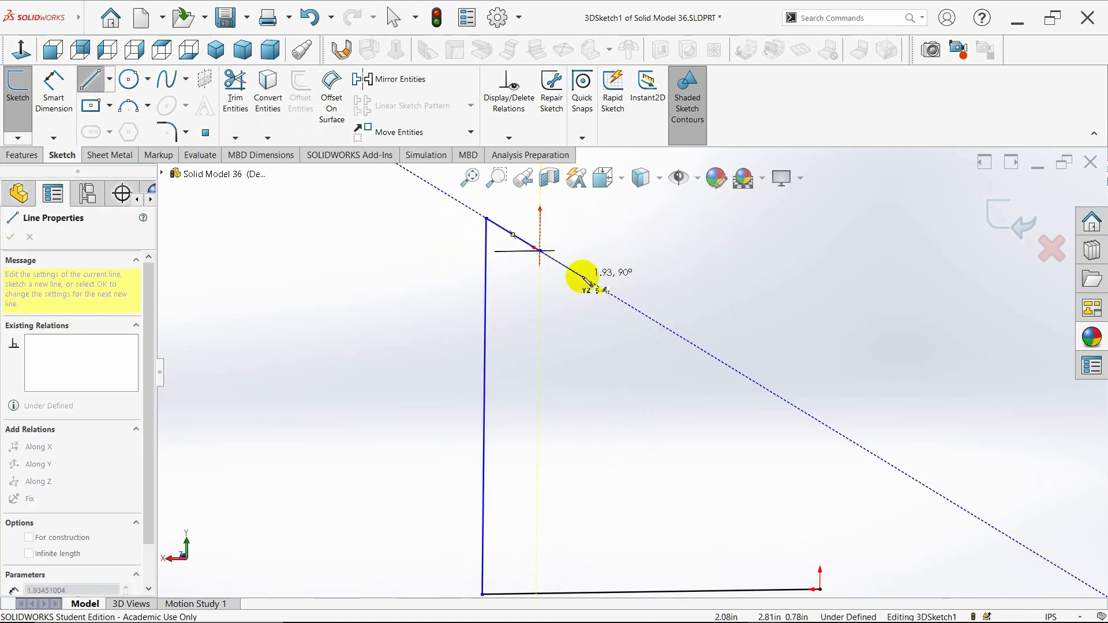
key(Escape)
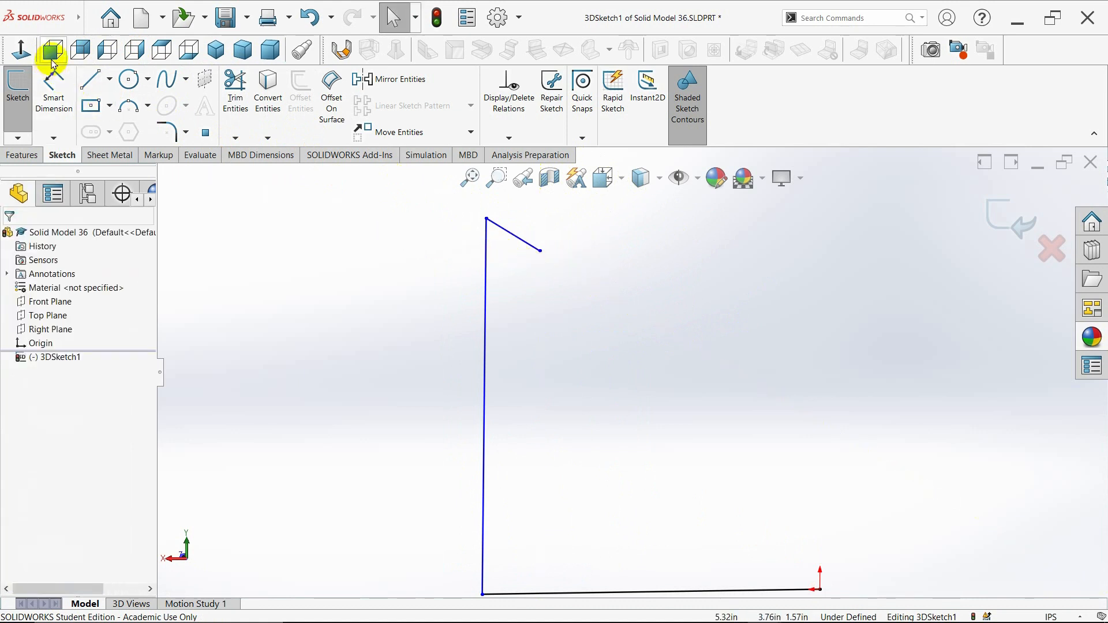
- Draw a line from the upper end of the vertical line along negative X, extending just past the origin
click(52, 60)
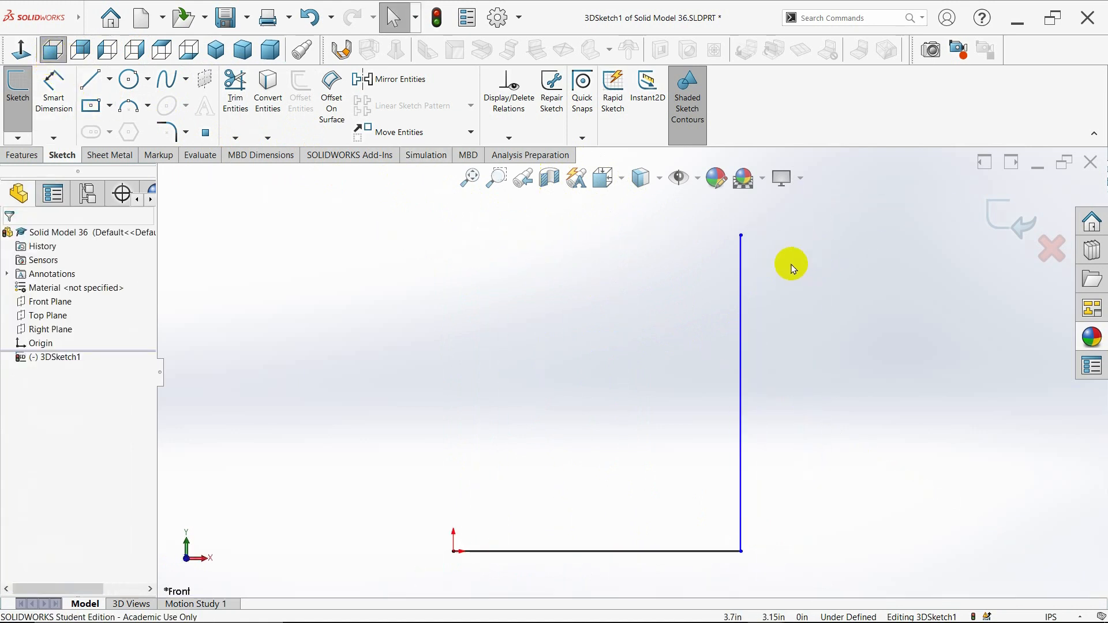
click(92, 79)
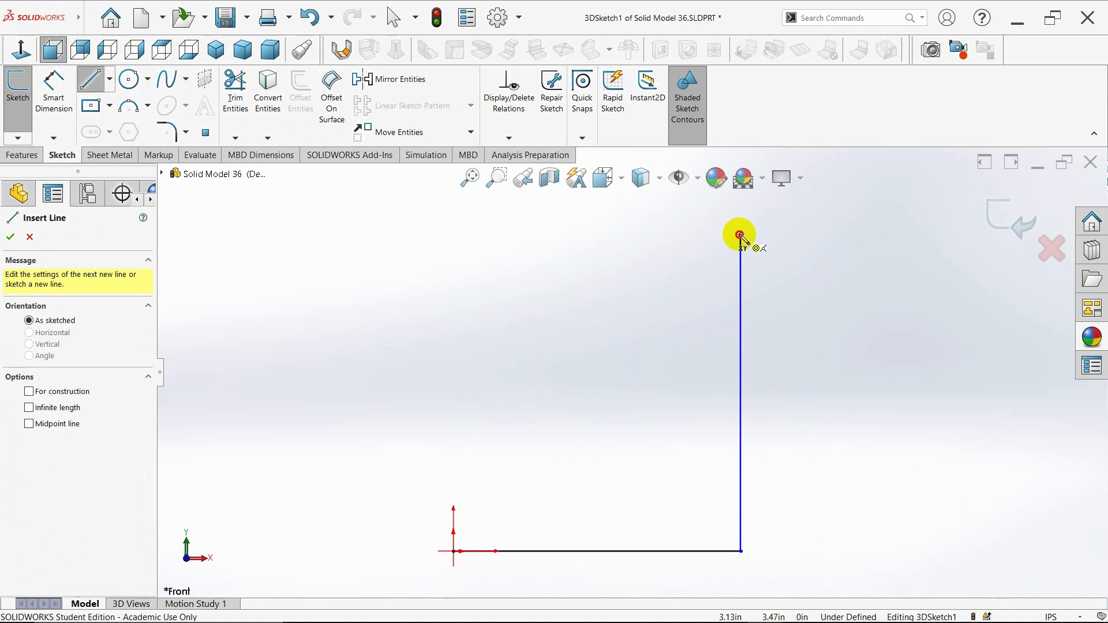
click(740, 235)
click(444, 235)
key(Escape)
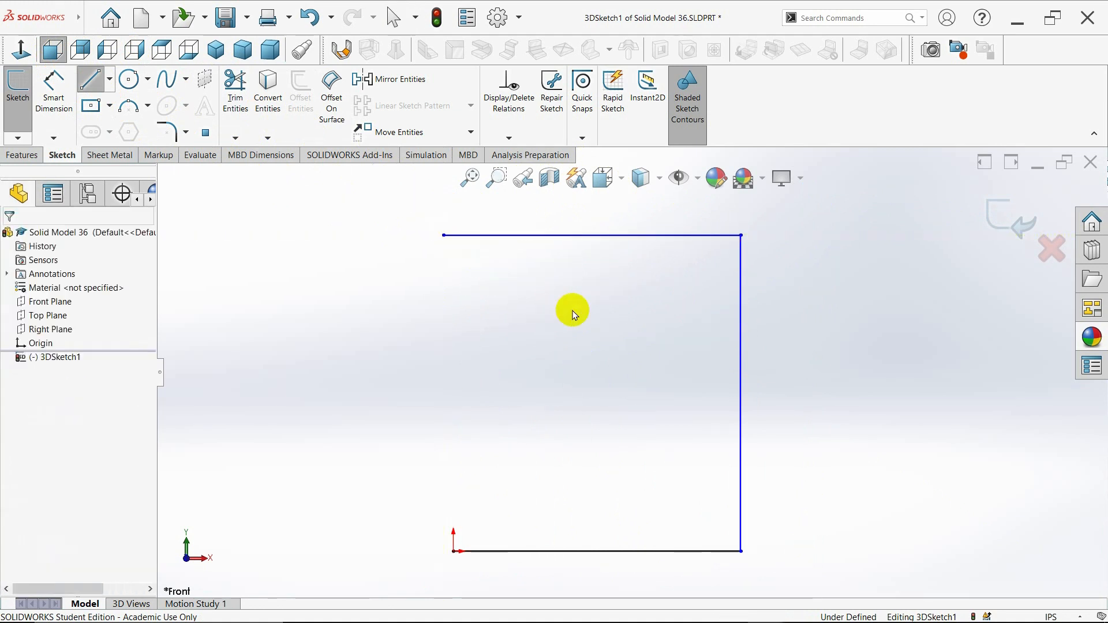
- Draw a line about 3.5 in long along negative X from the free end of the rear Z-direction line
mouse_move(571, 310)
middle_down()
mouse_move(576, 334)
mouse_move(551, 360)
mouse_move(542, 400)
mouse_move(673, 407)
middle_up()
click(217, 49)
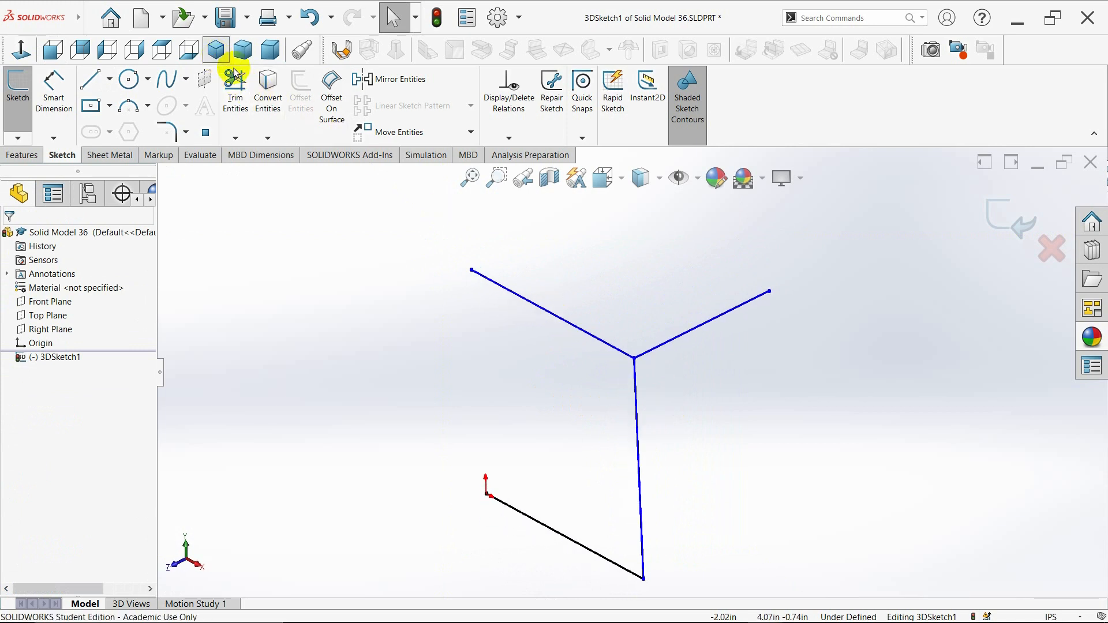
click(96, 81)
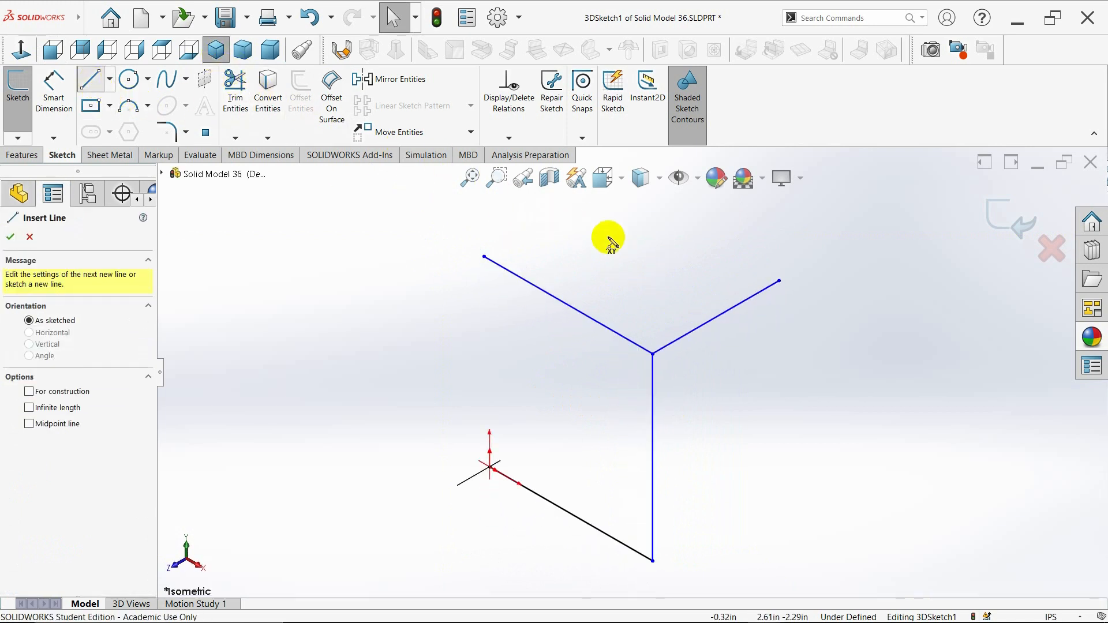
click(779, 281)
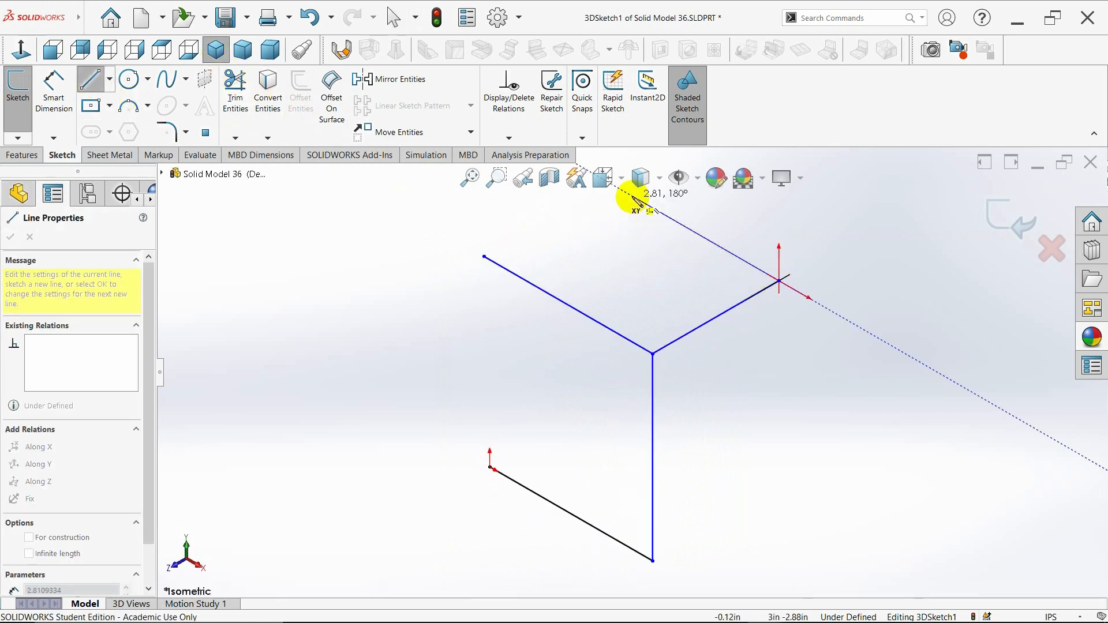
scroll(622, 195, up, 2)
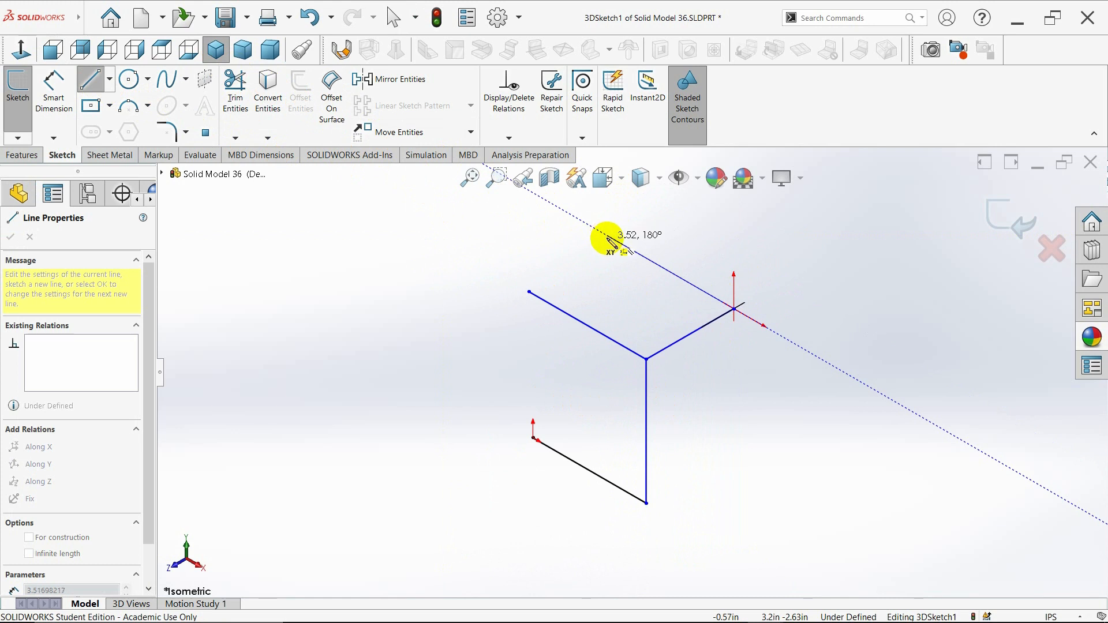
click(611, 238)
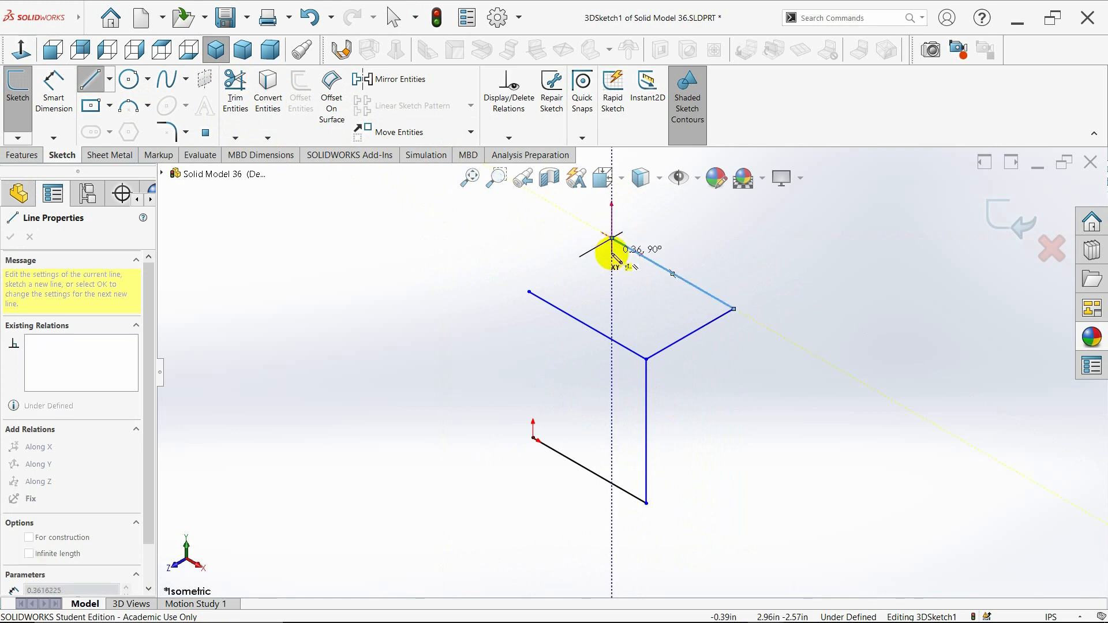
key(Escape)
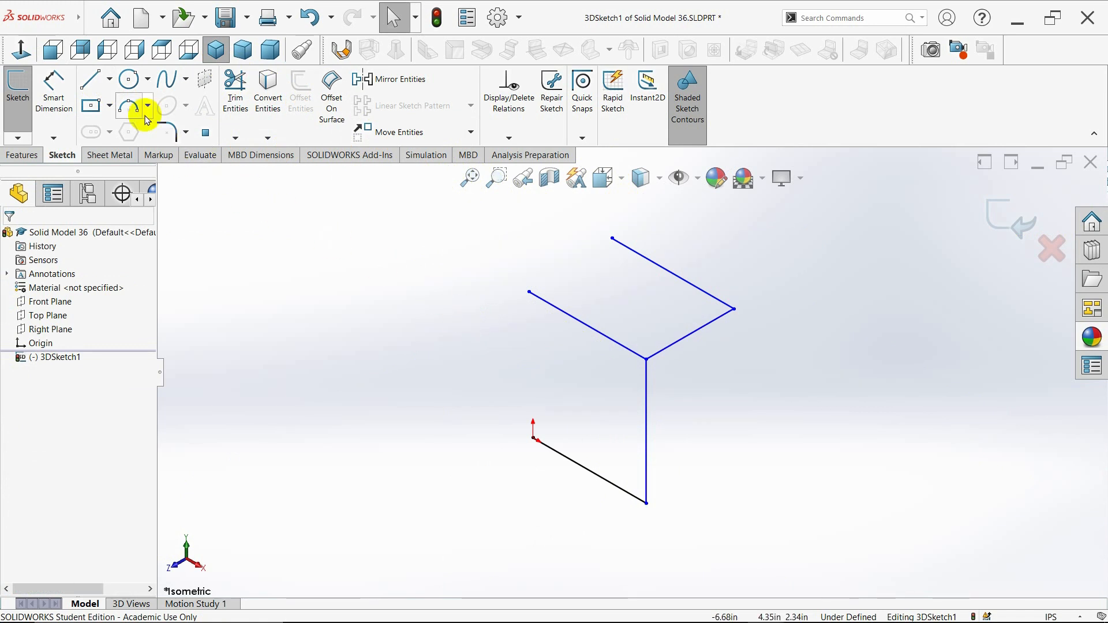
- Draw a line about 5.2 in long along positive Z from the free end of the rear X-direction line
click(58, 59)
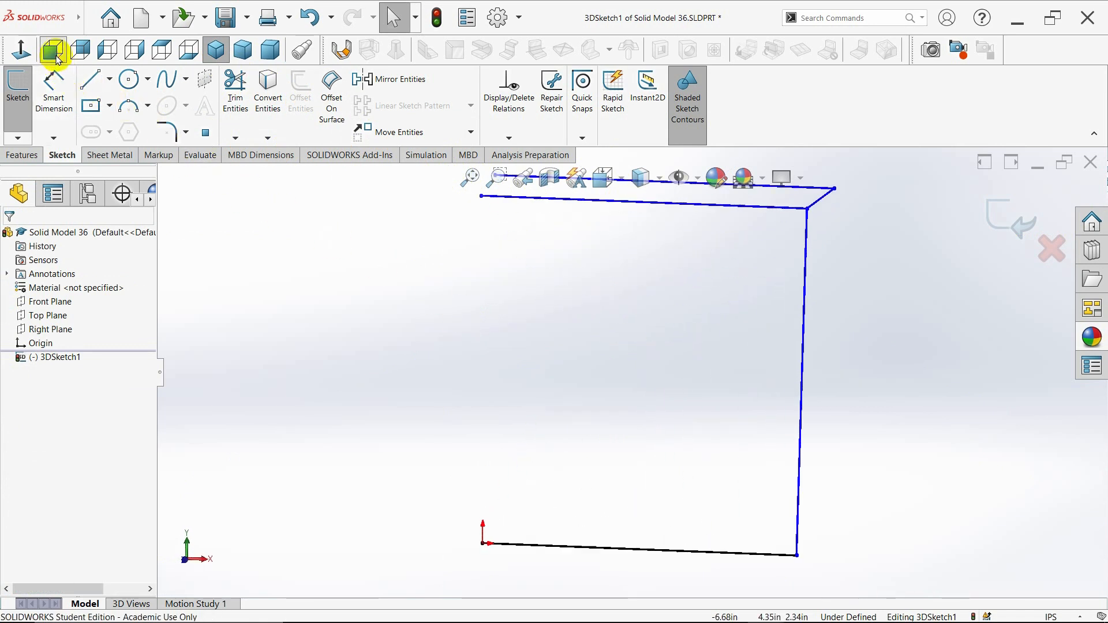
click(131, 50)
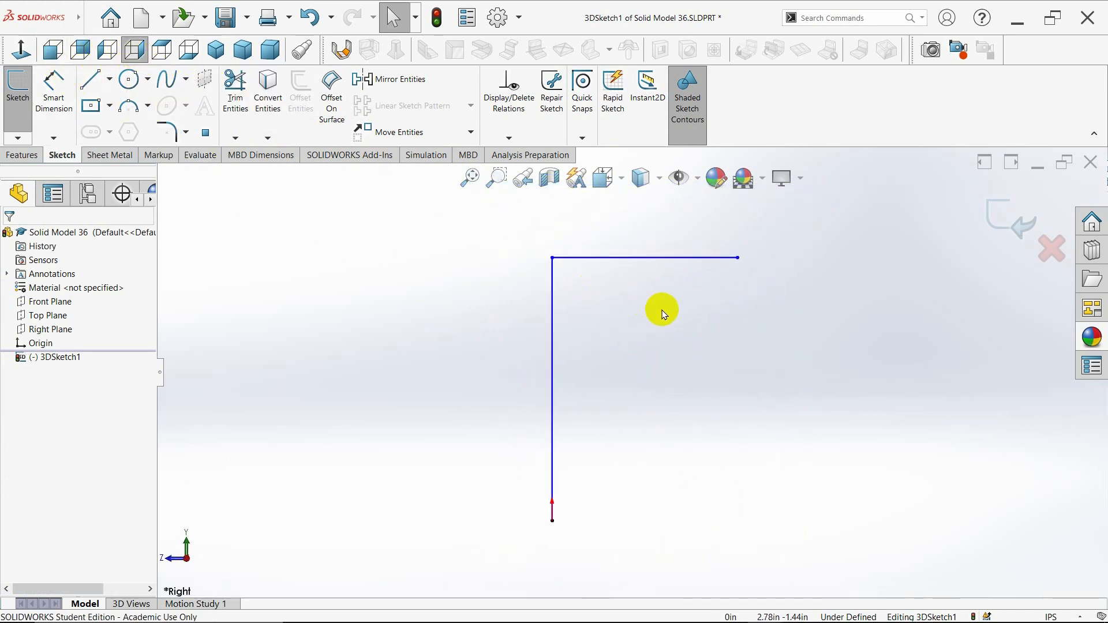
middle_drag(671, 316, 668, 329)
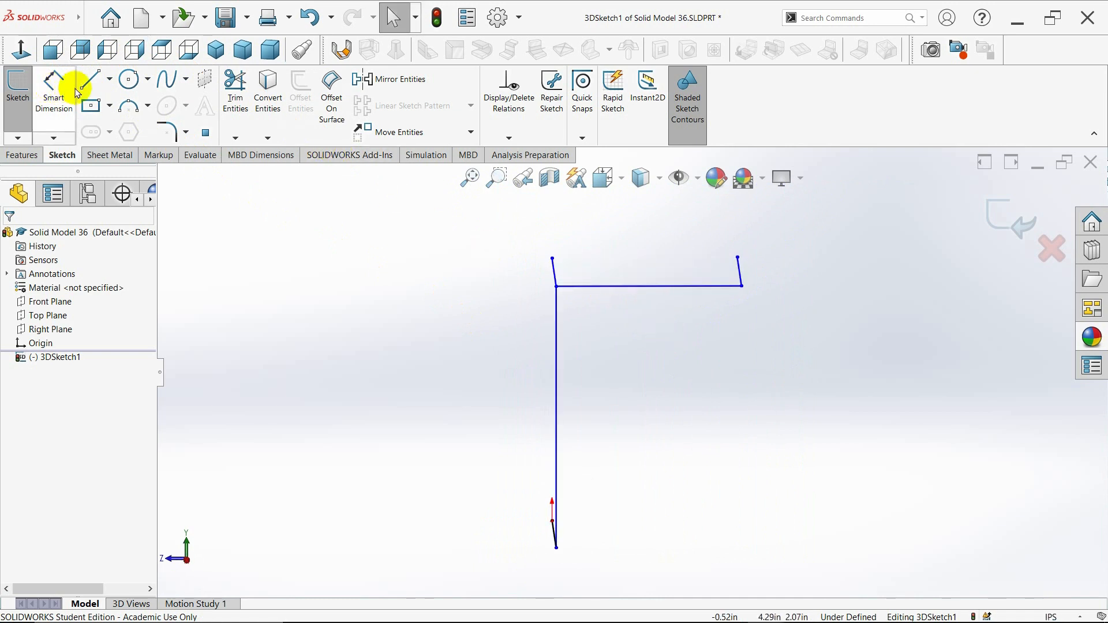
click(91, 79)
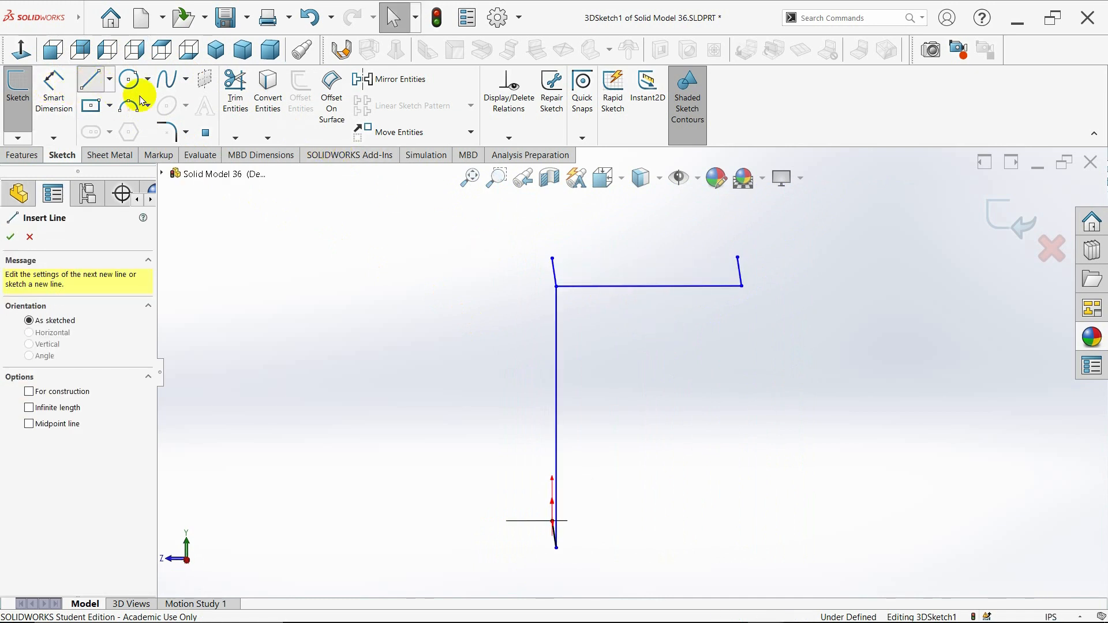
click(738, 258)
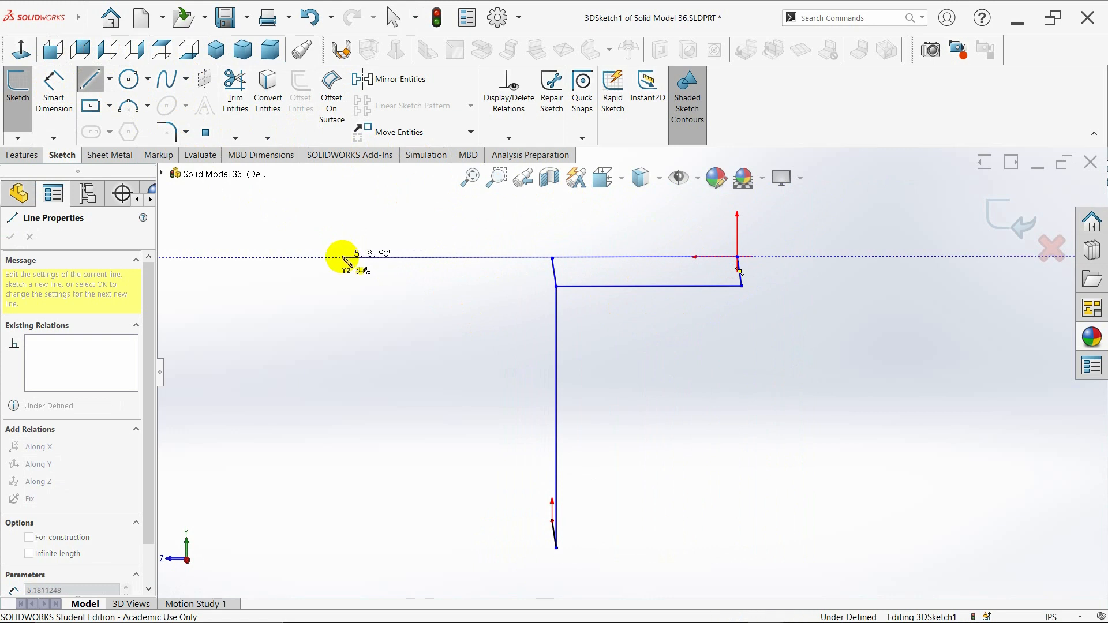
click(341, 258)
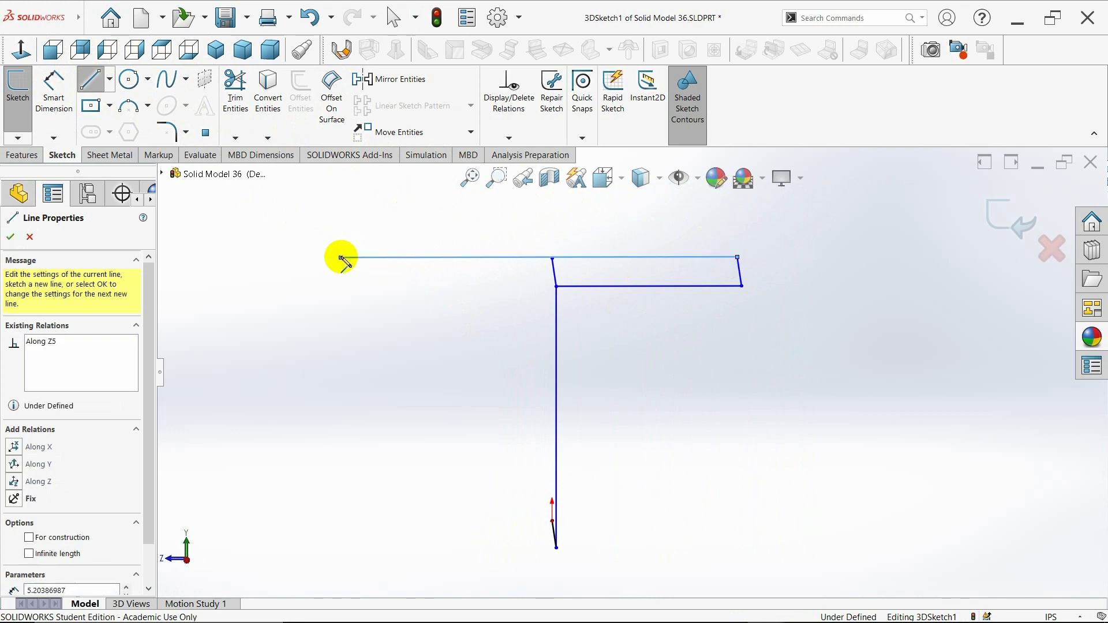
key(Escape)
key(Escape)
click(216, 52)
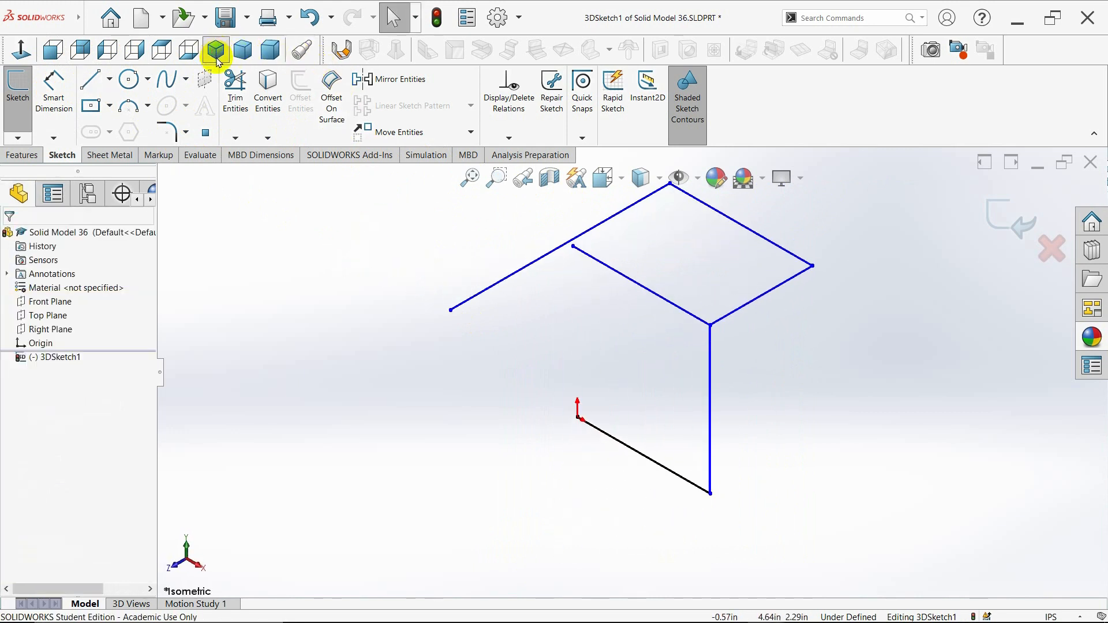
scroll(631, 367, up, 2)
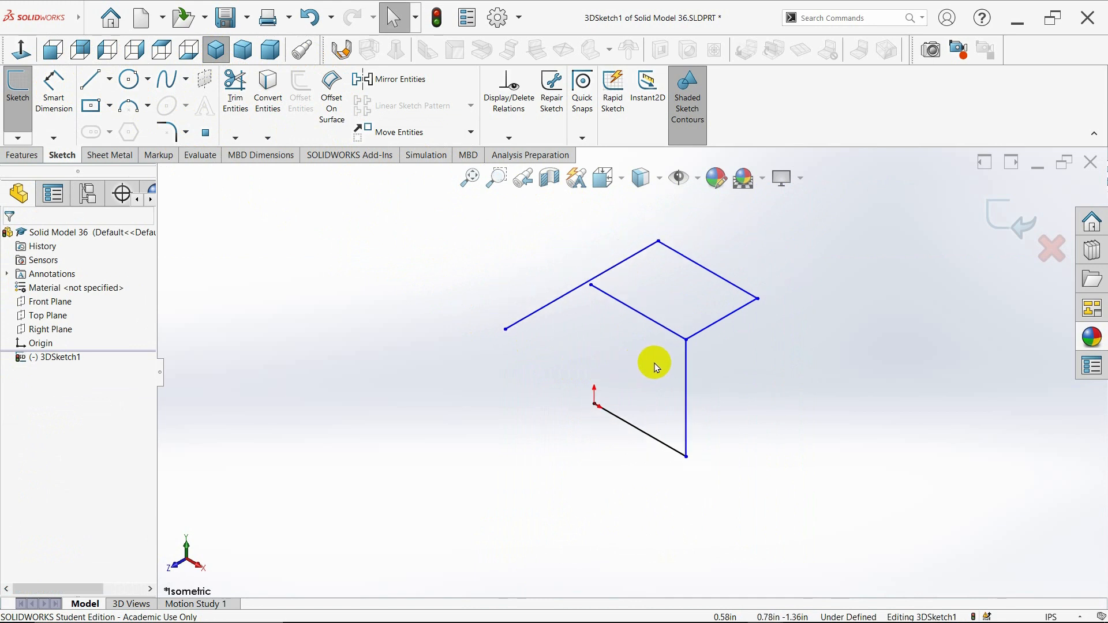
click(141, 54)
click(111, 57)
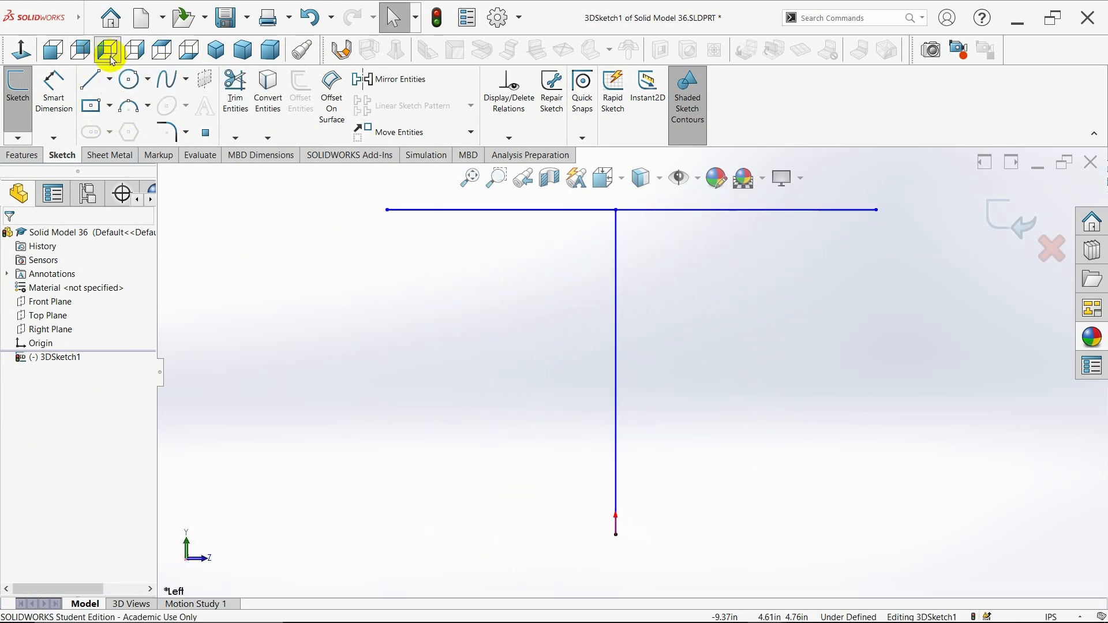
mouse_move(569, 329)
middle_down()
mouse_move(568, 379)
mouse_move(621, 378)
mouse_move(656, 408)
mouse_move(611, 383)
mouse_move(684, 346)
mouse_move(600, 435)
mouse_move(588, 365)
middle_up()
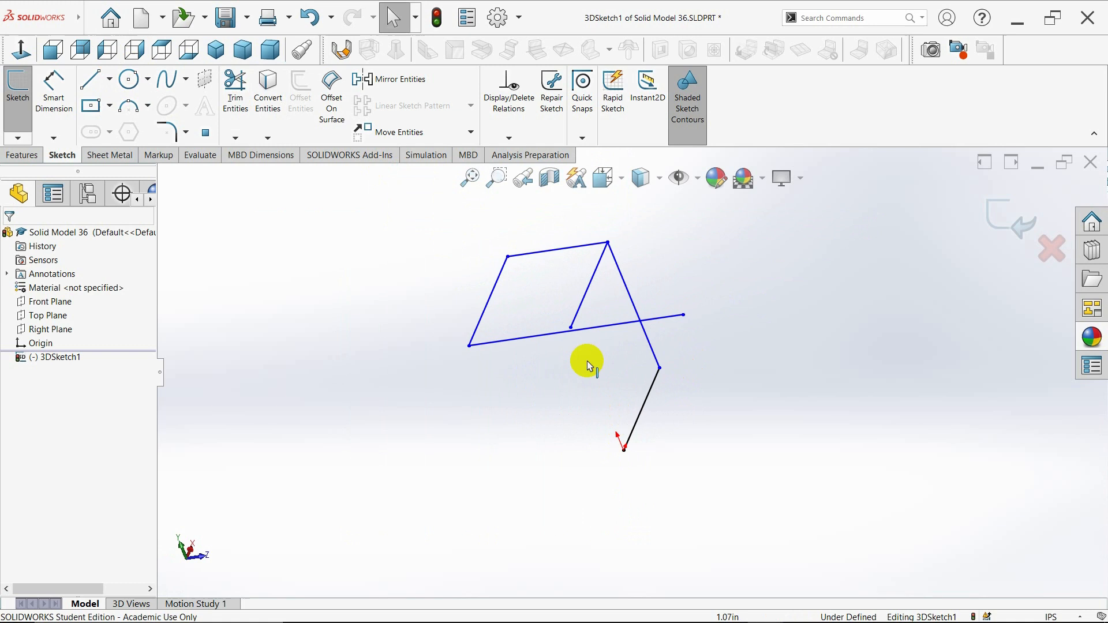
click(93, 85)
drag(684, 315, 715, 255)
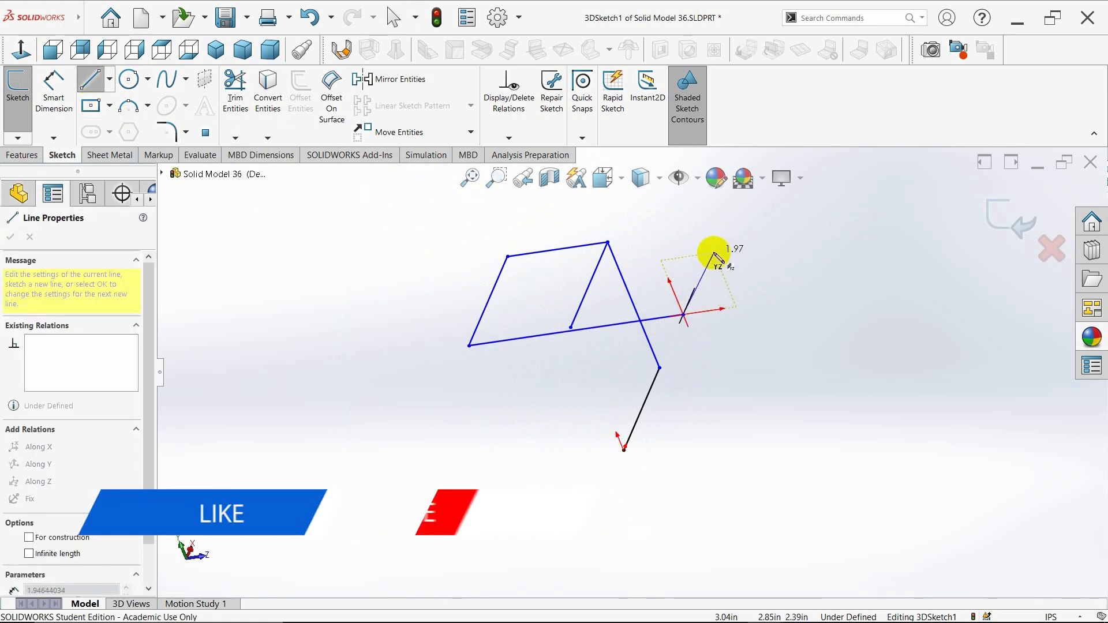
key(Escape)
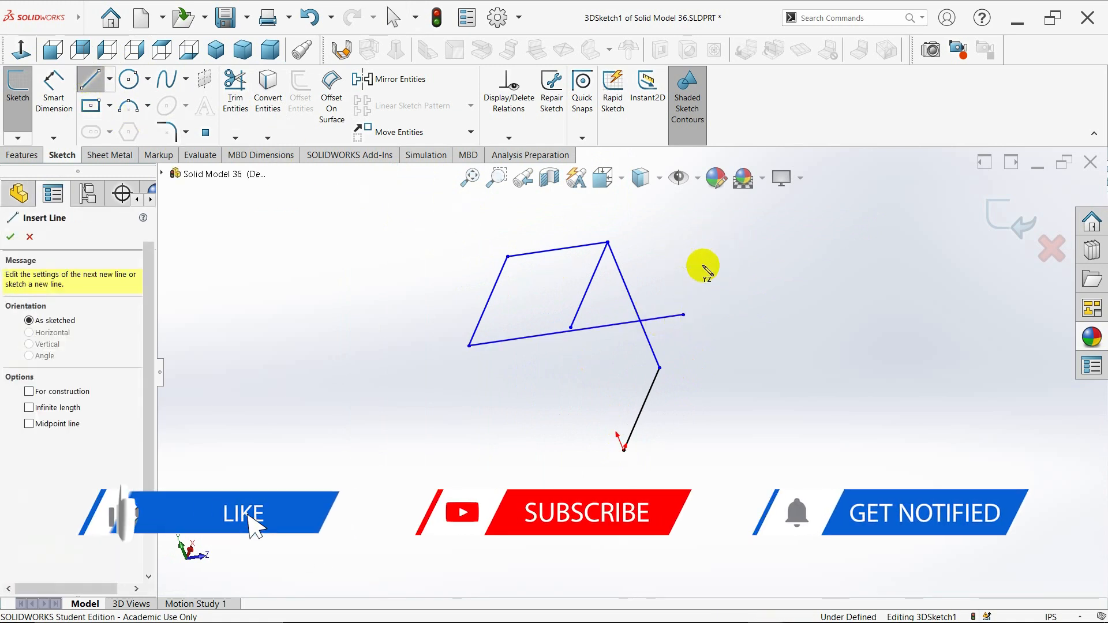
key(Escape)
- Draw a line about 3.6 in long along positive X from the front free end of the long Z-direction line
click(161, 50)
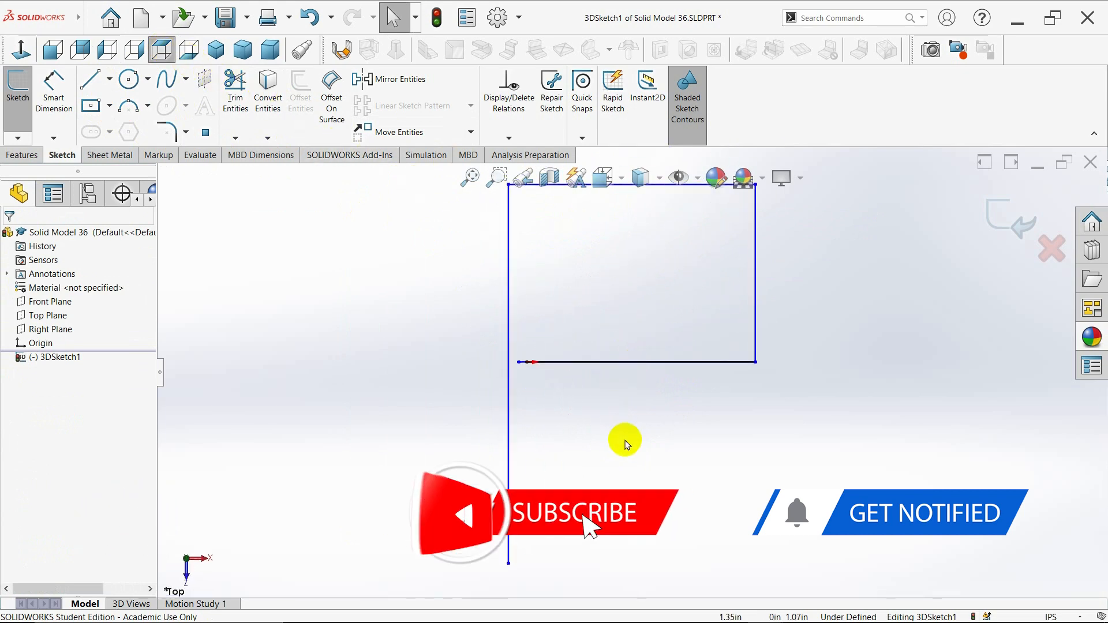
click(91, 83)
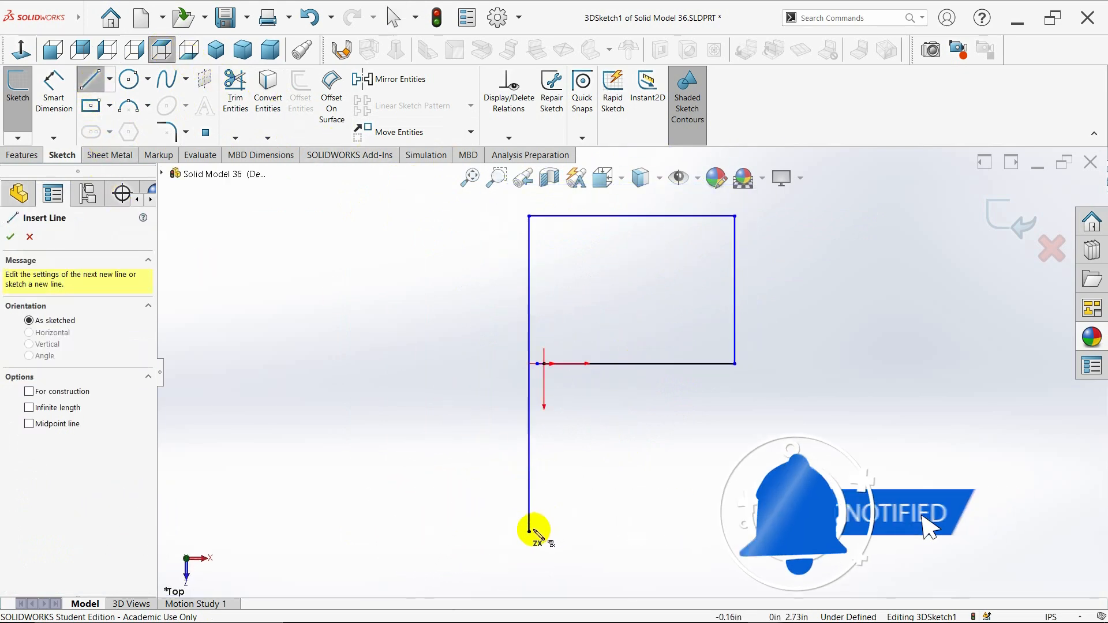
click(529, 531)
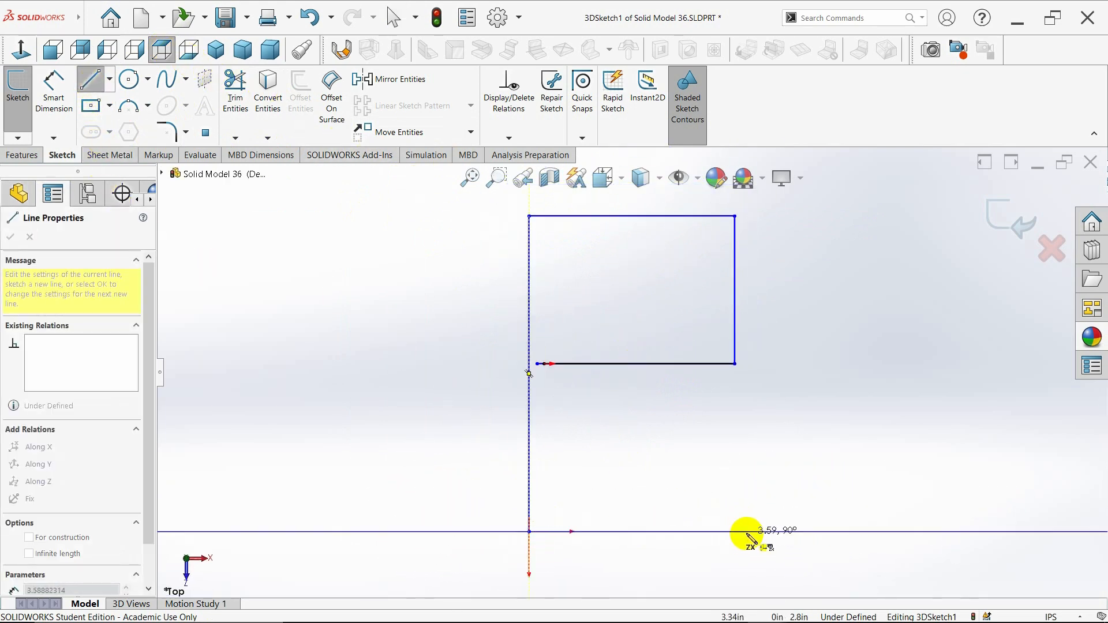
click(749, 531)
key(Escape)
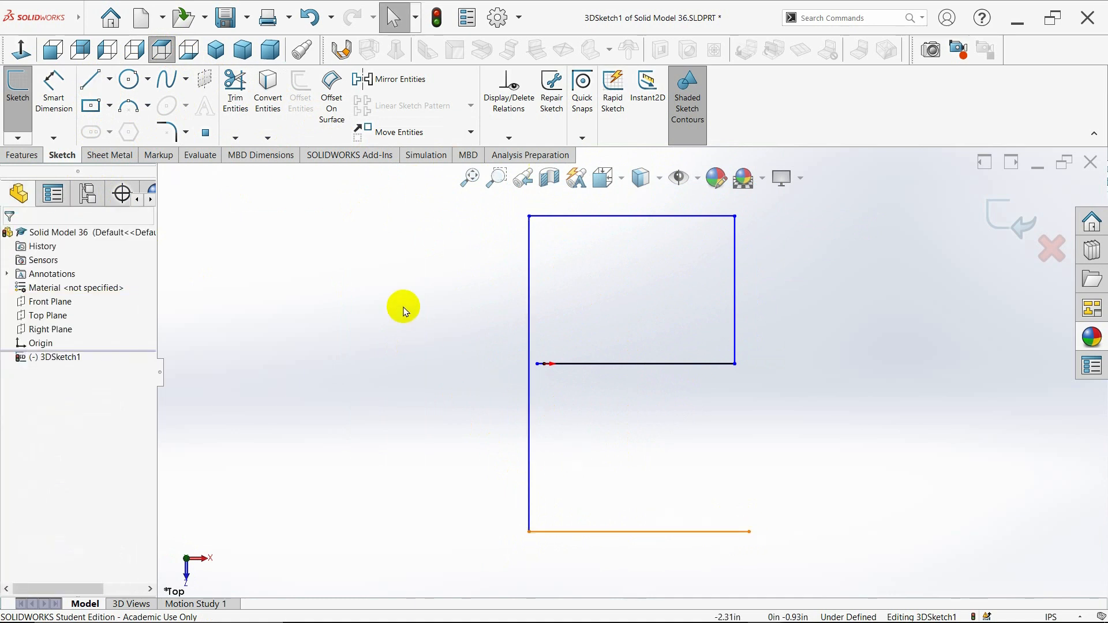
- Draw a line about 2.4 in long along negative Z from the free end of the front X-direction line
click(91, 81)
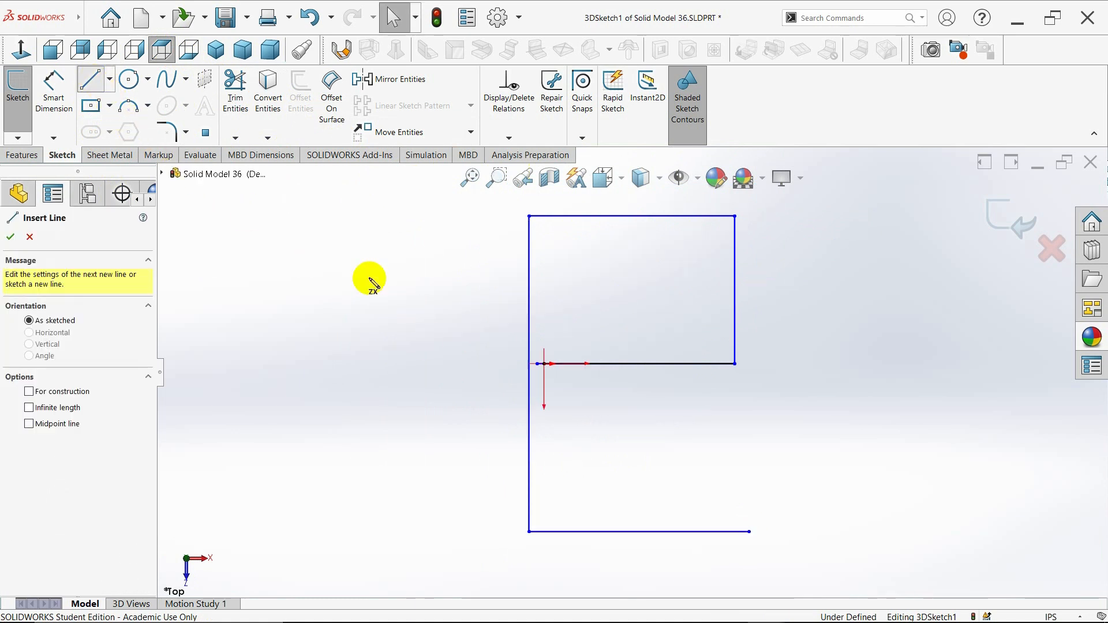
click(748, 531)
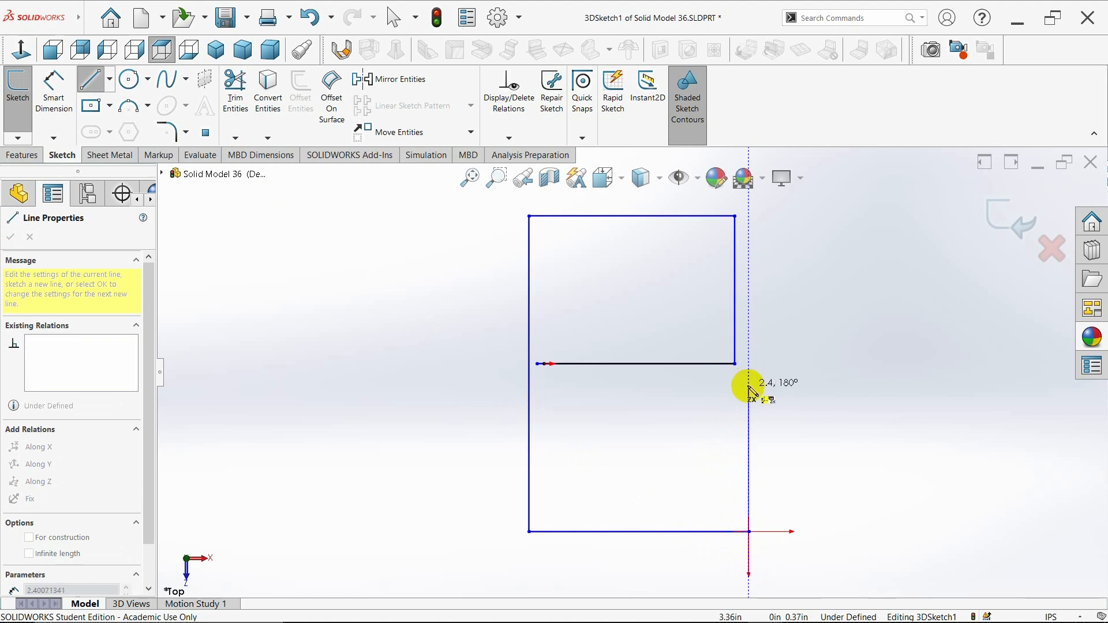
click(750, 384)
key(Escape)
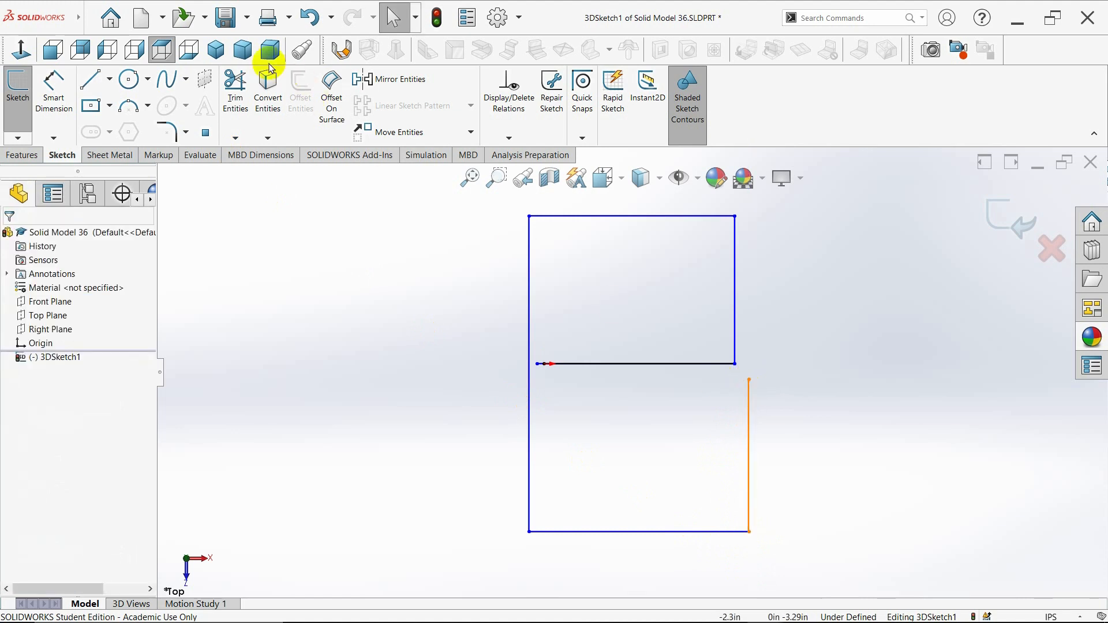
click(216, 50)
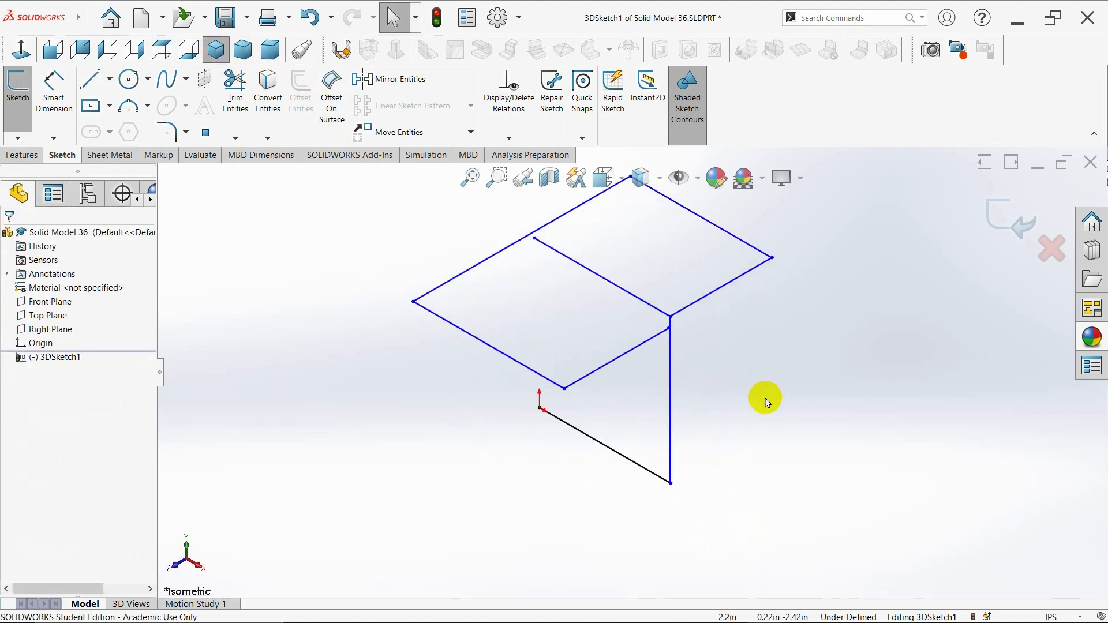
click(92, 80)
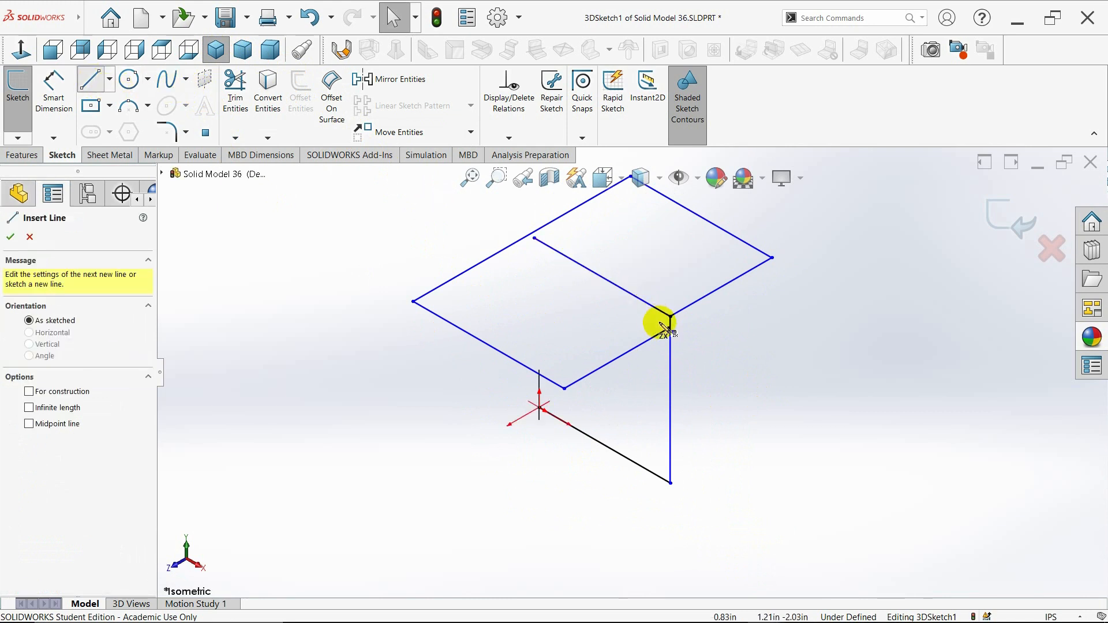
click(669, 317)
click(670, 482)
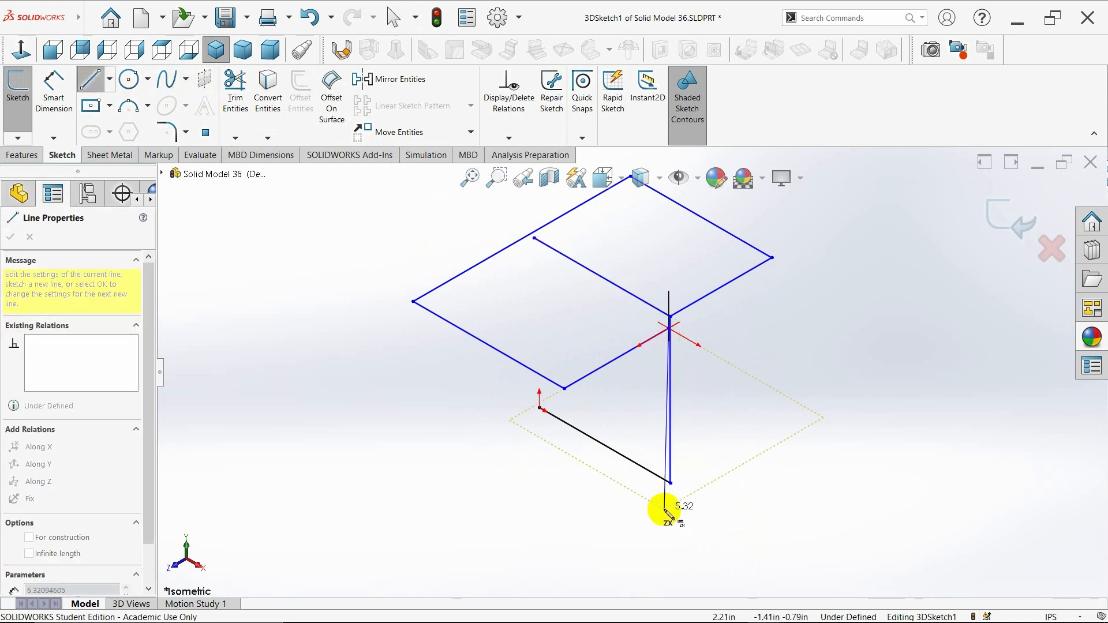
key(Escape)
mouse_move(668, 507)
middle_down()
mouse_move(623, 354)
mouse_move(698, 389)
mouse_move(658, 383)
middle_up()
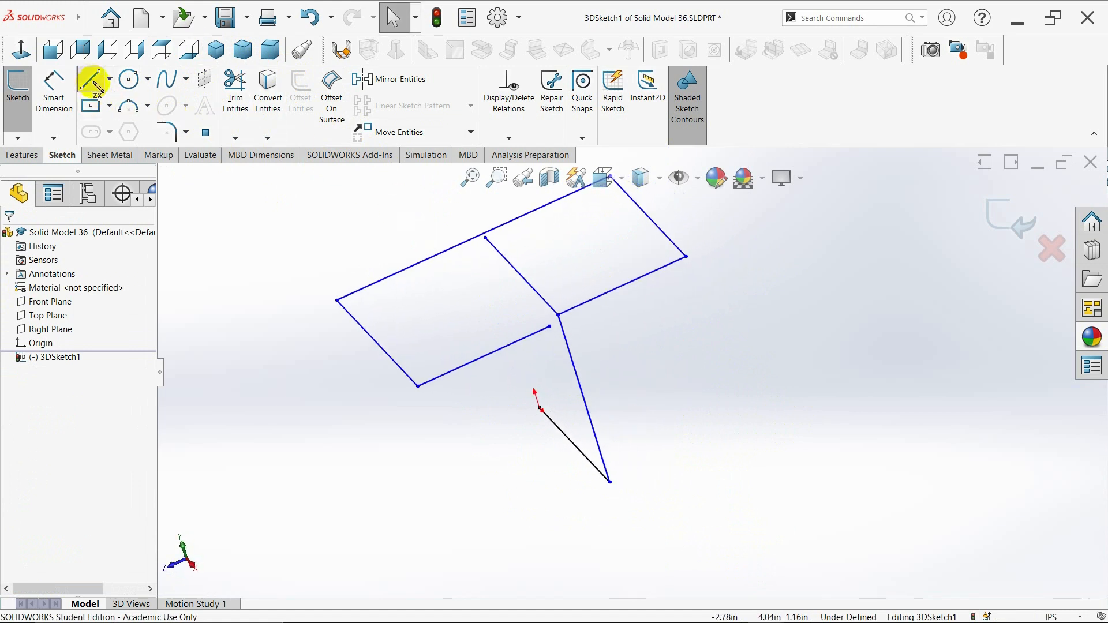
click(92, 81)
click(550, 327)
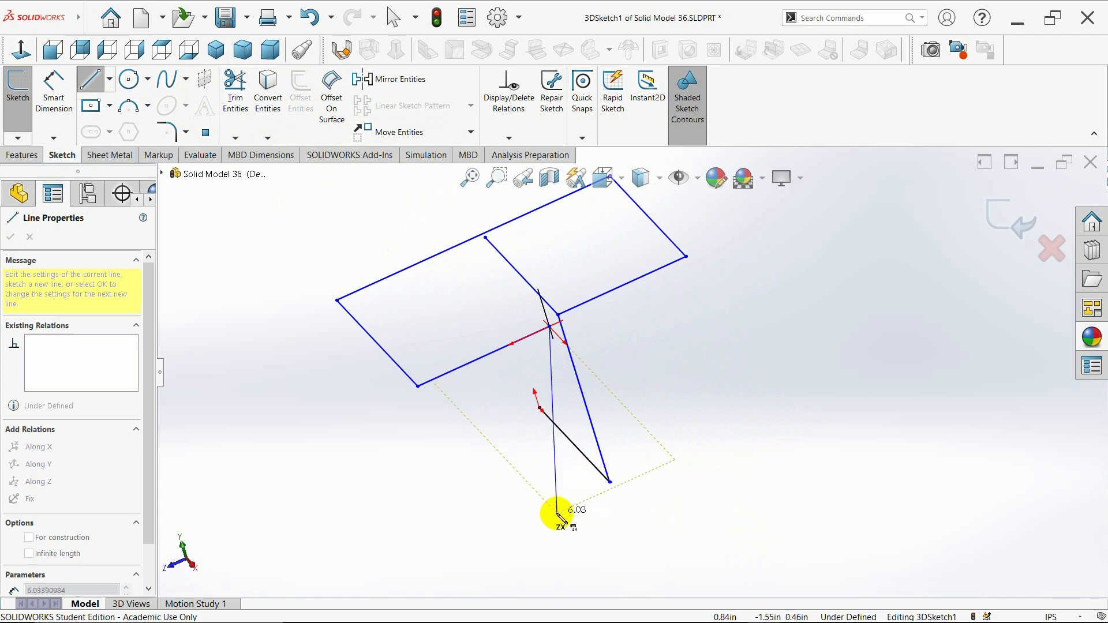
key(Escape)
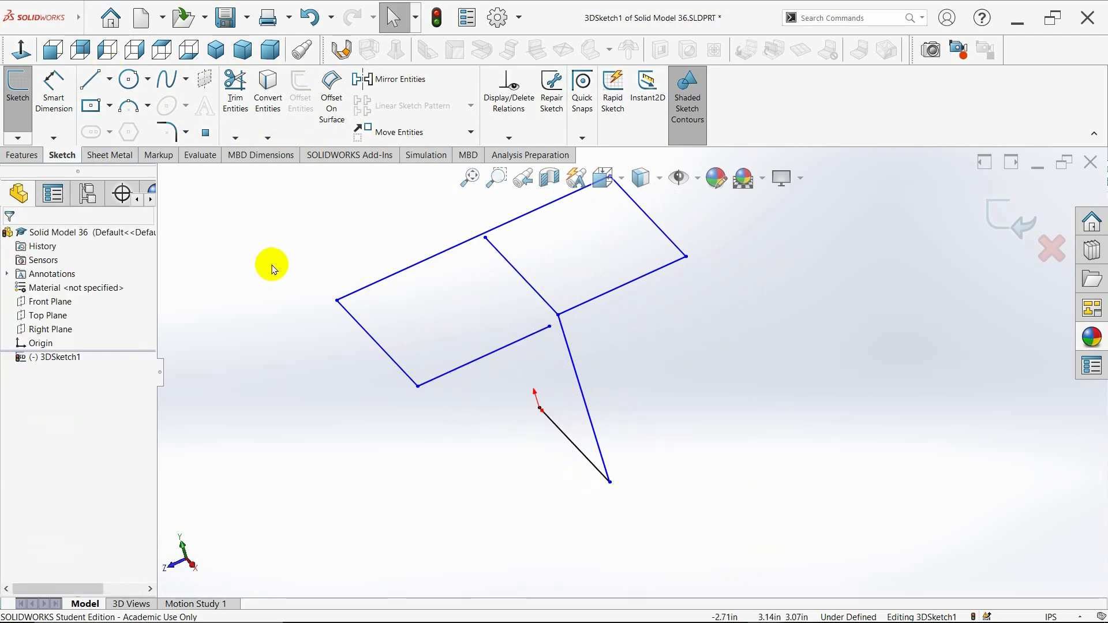
- Draw a line about 3.5 in long along negative Y from the free end of the front Z-direction line, down to the origin's height
mouse_move(266, 264)
middle_down()
mouse_move(343, 238)
mouse_move(365, 255)
mouse_move(371, 217)
middle_up()
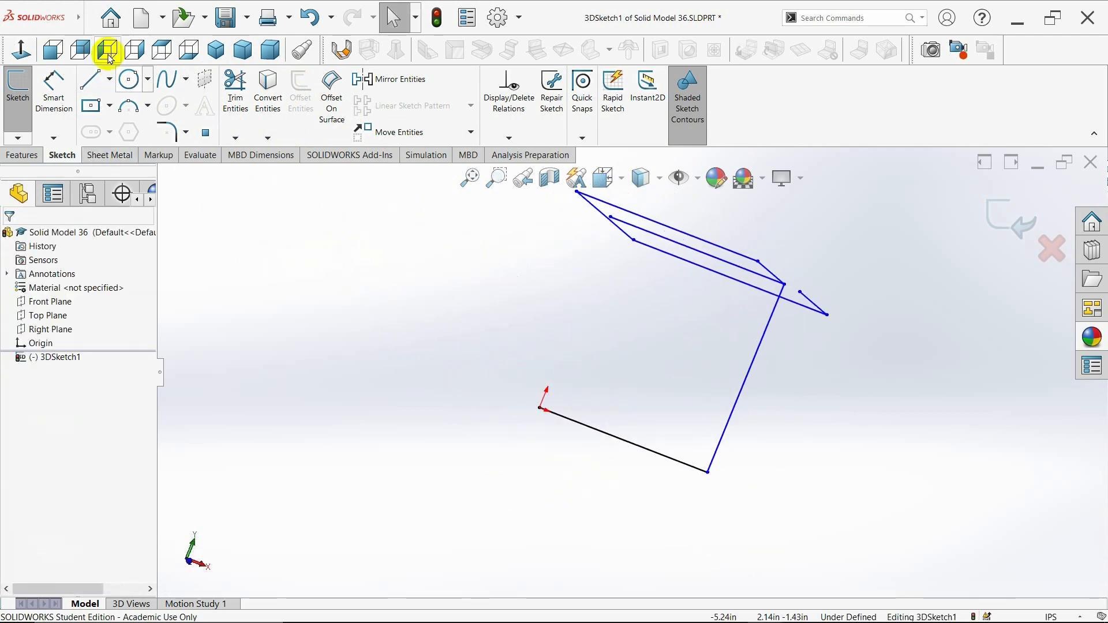
click(52, 52)
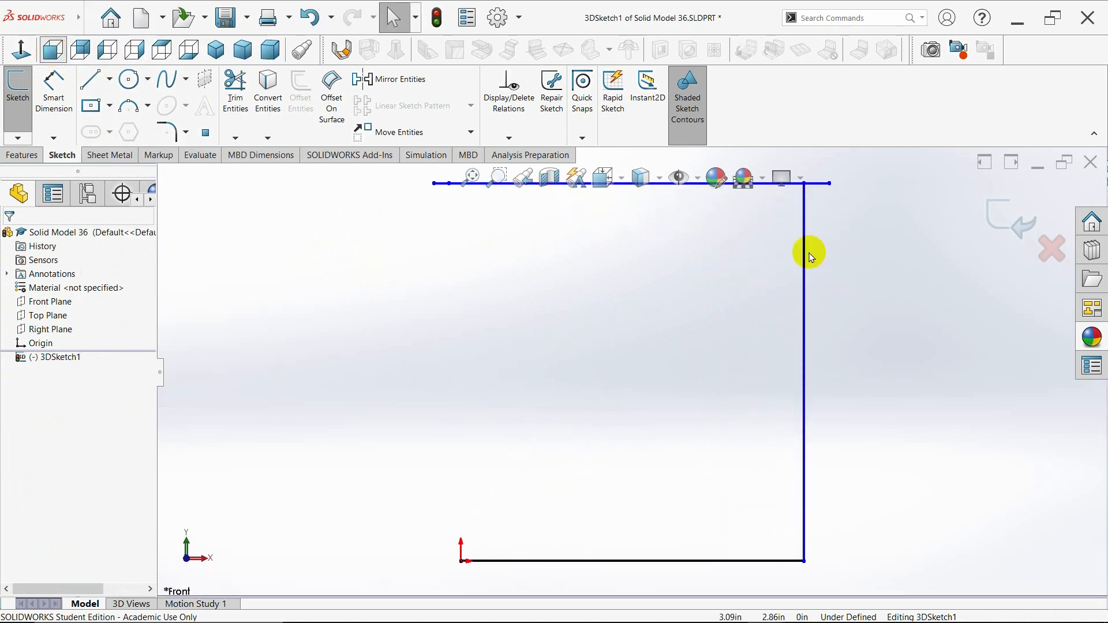
key(l)
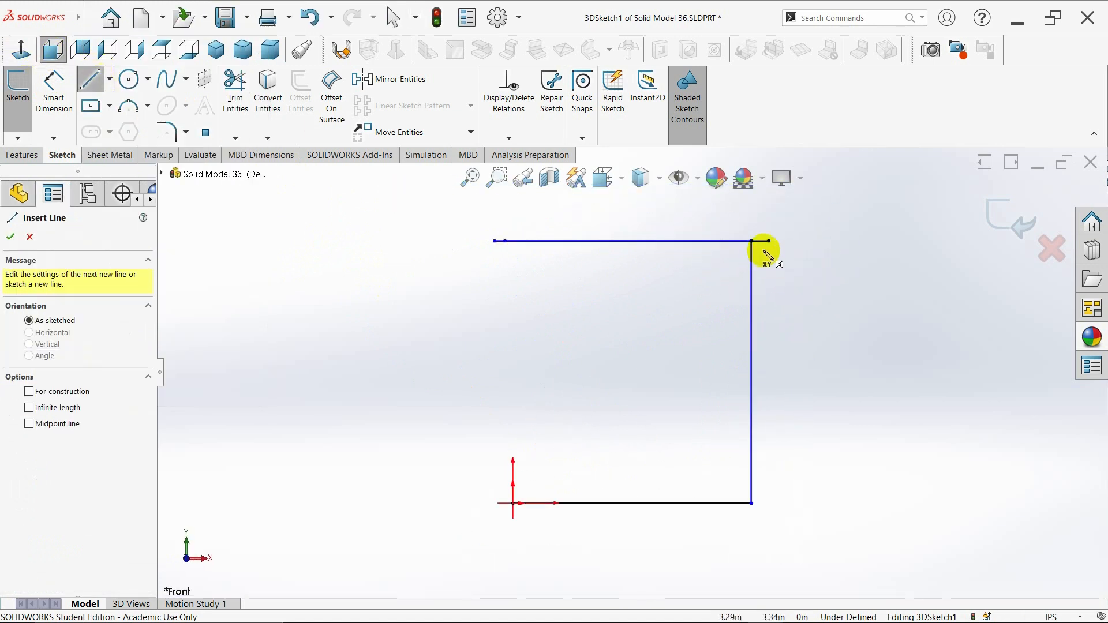
click(768, 241)
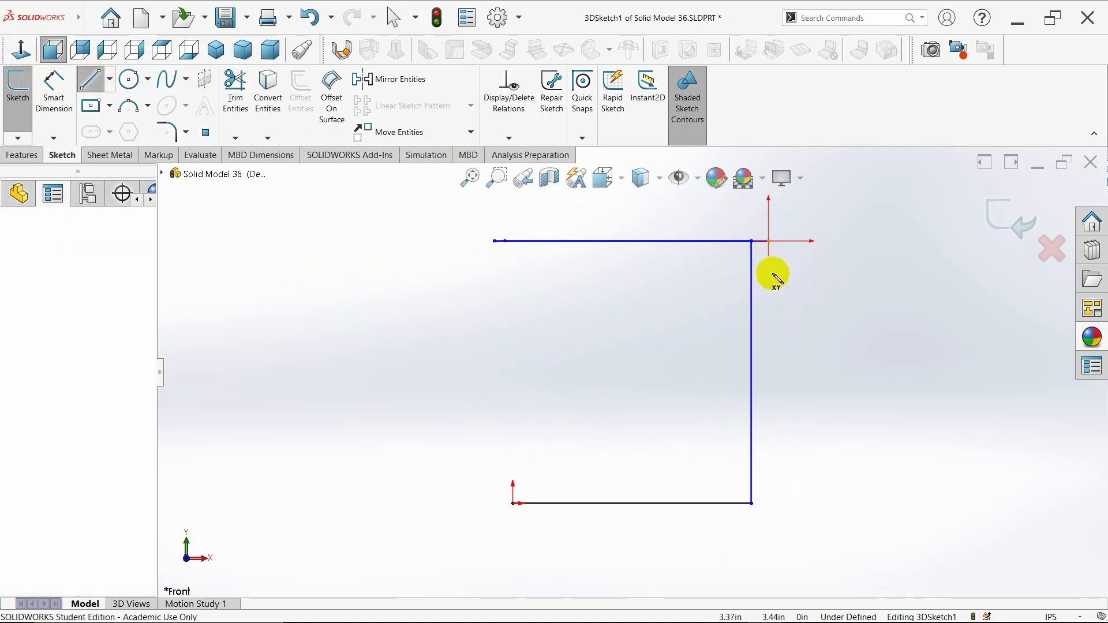
click(770, 504)
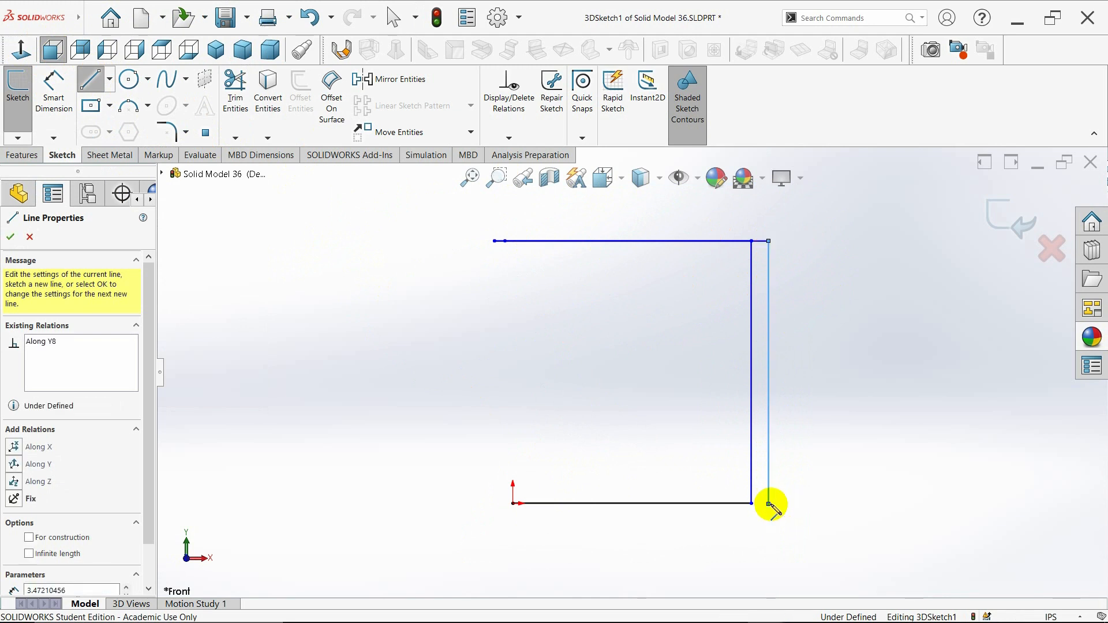
key(Escape)
- Draw a line along negative X from the lower end of the second vertical line, ending just before reaching the origin's X position
mouse_move(822, 485)
middle_down()
mouse_move(772, 489)
mouse_move(719, 514)
middle_up()
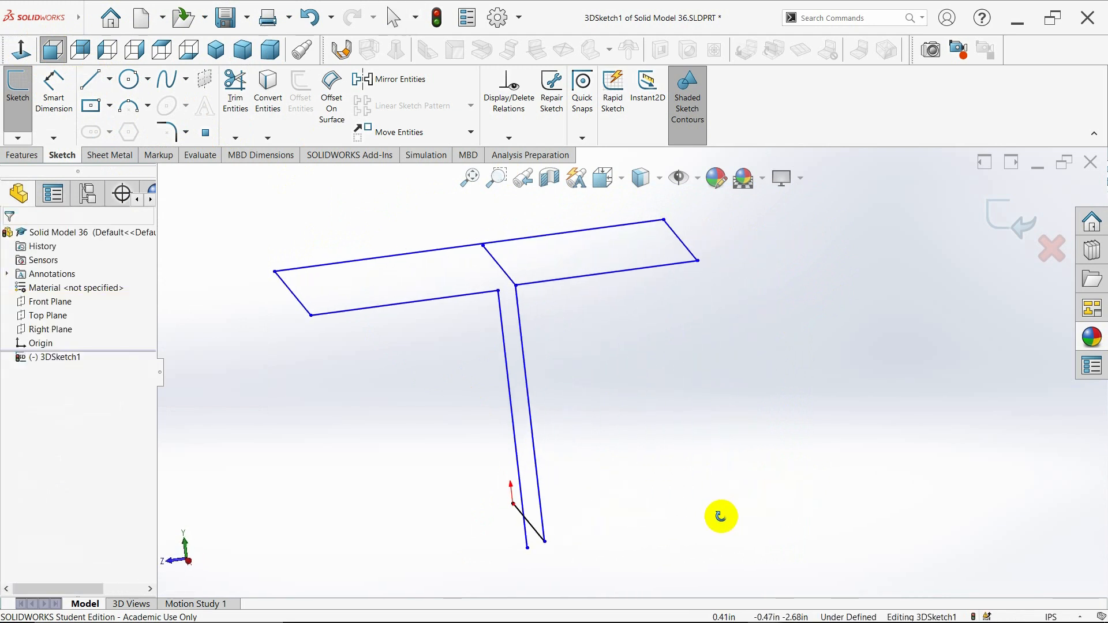
middle_drag(624, 504, 668, 506)
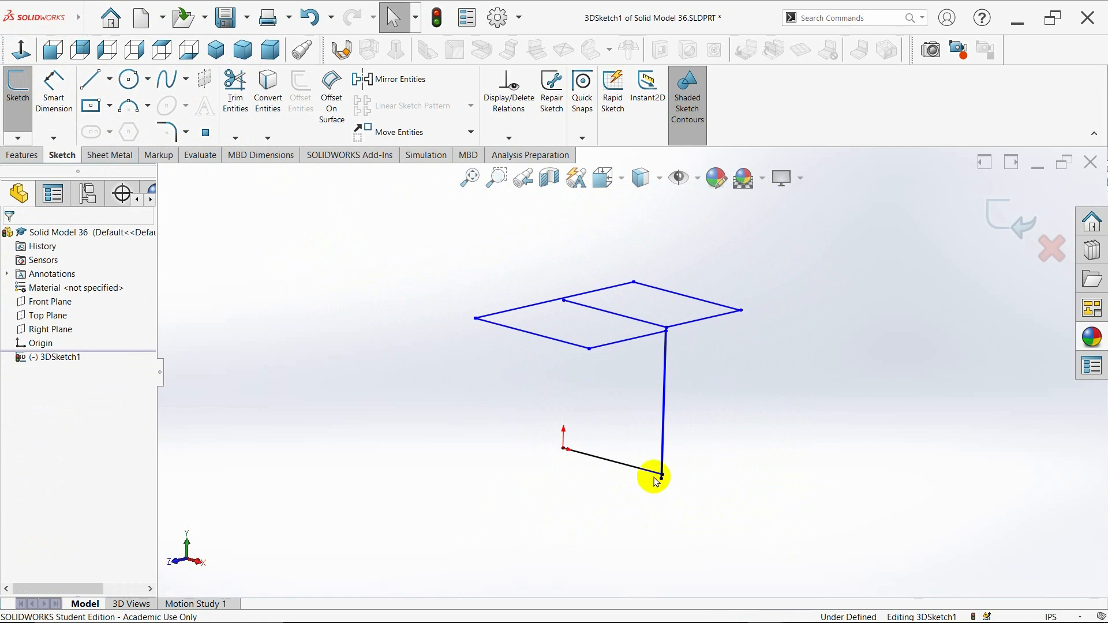
click(67, 56)
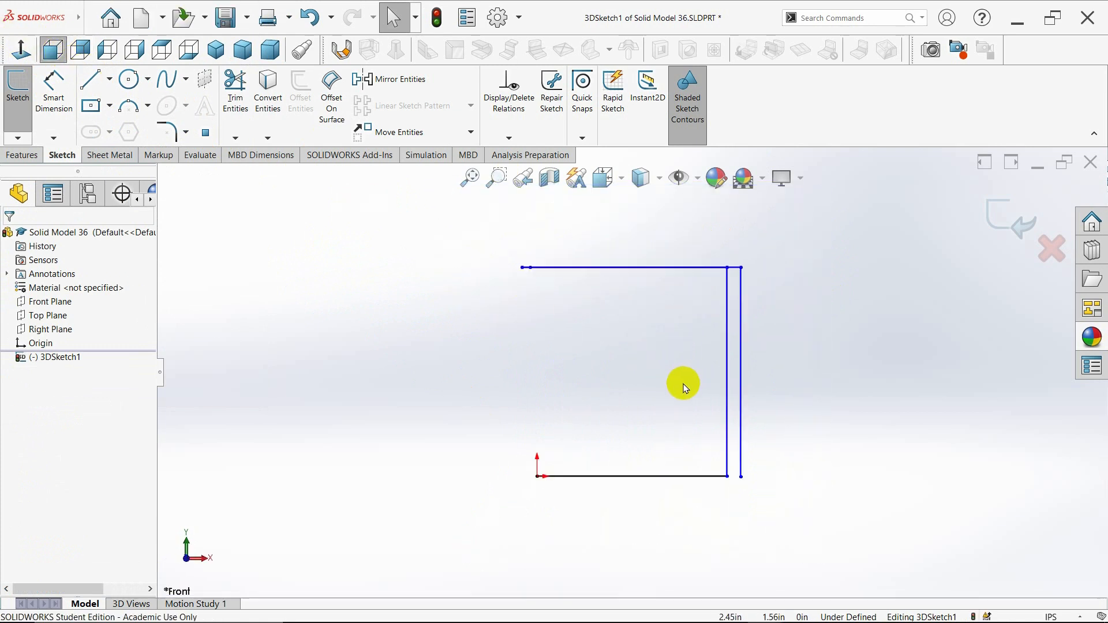
click(93, 79)
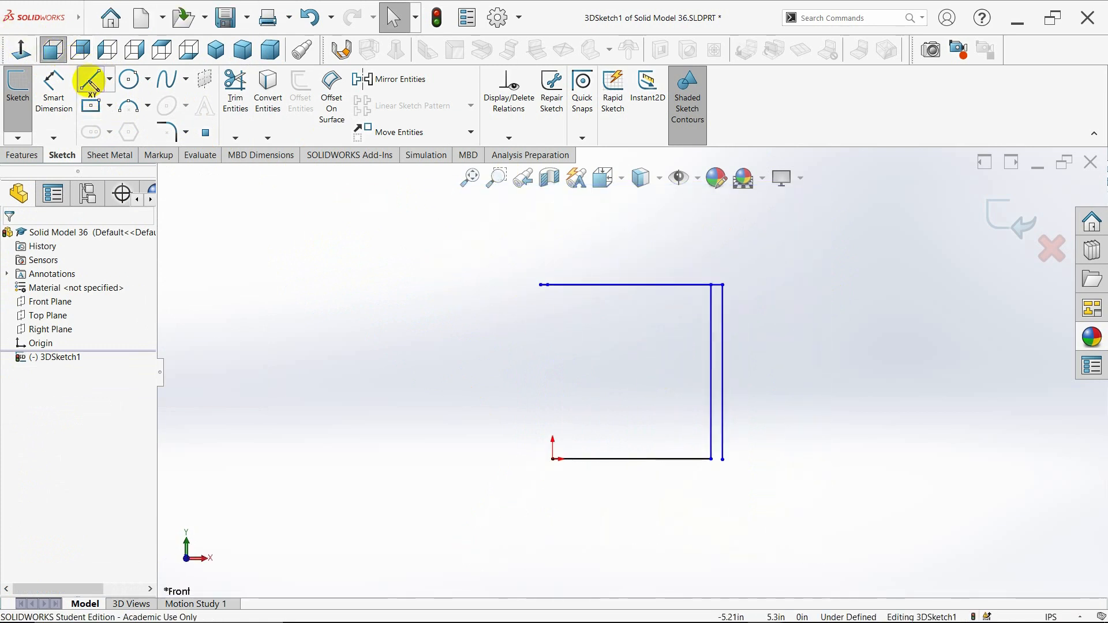
click(722, 459)
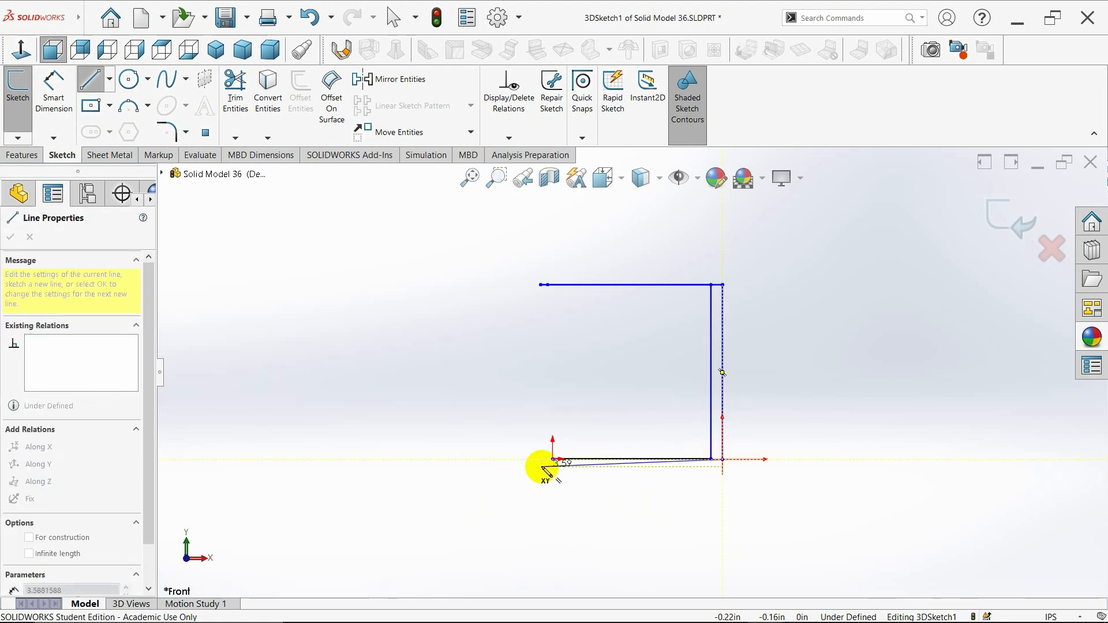
click(560, 460)
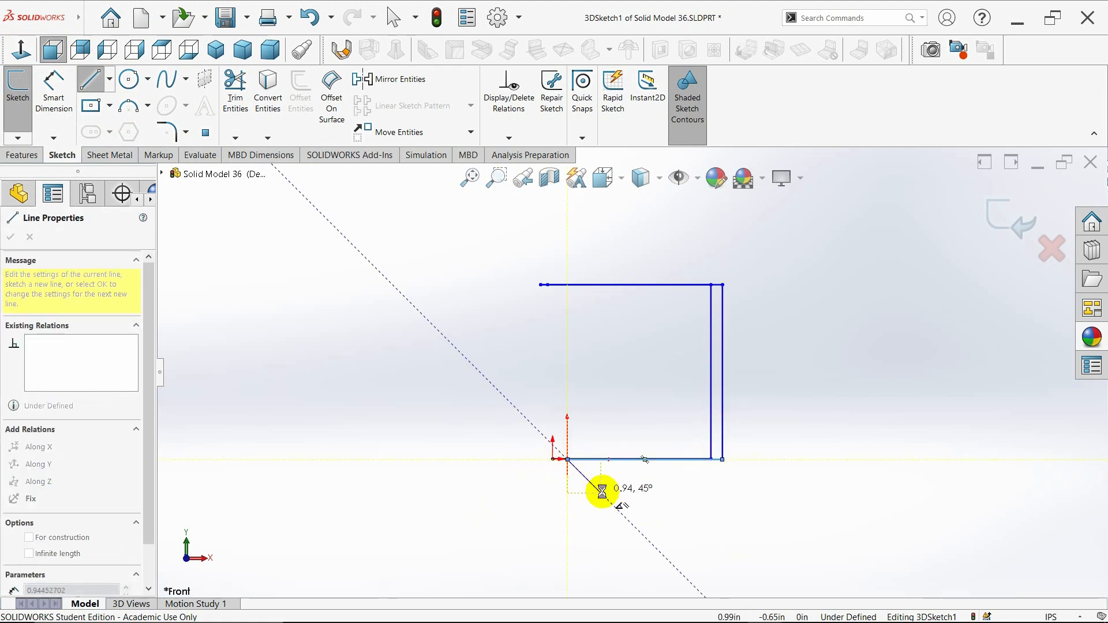
key(Escape)
- Delete the middle X-direction line that starts at the upper end of the first vertical line
click(217, 50)
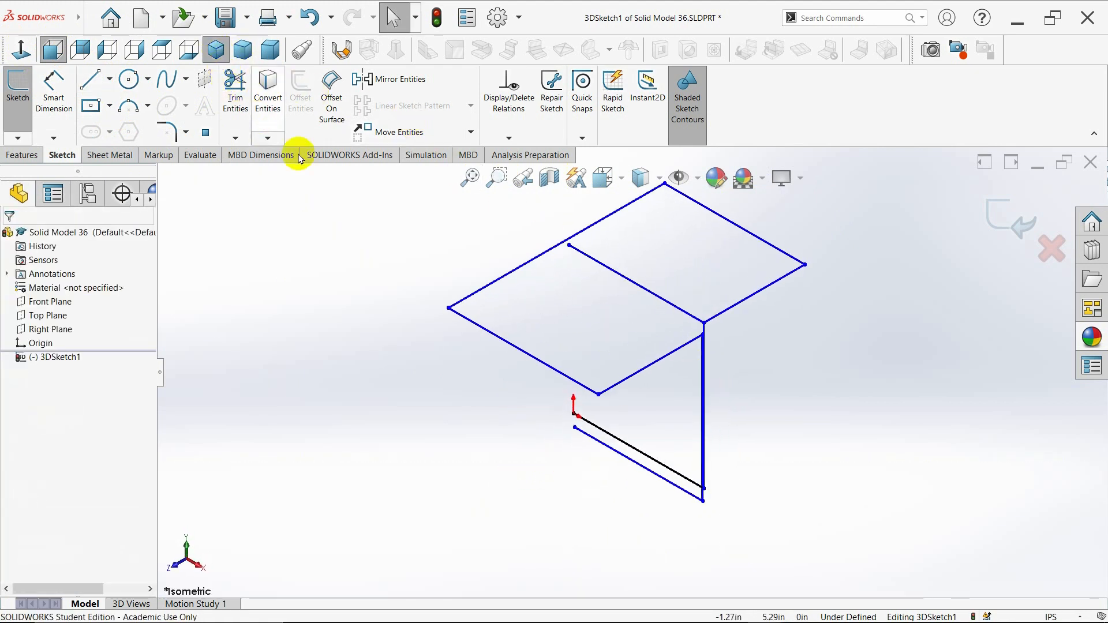
mouse_move(735, 363)
middle_down()
mouse_move(706, 367)
mouse_move(729, 375)
middle_up()
click(219, 52)
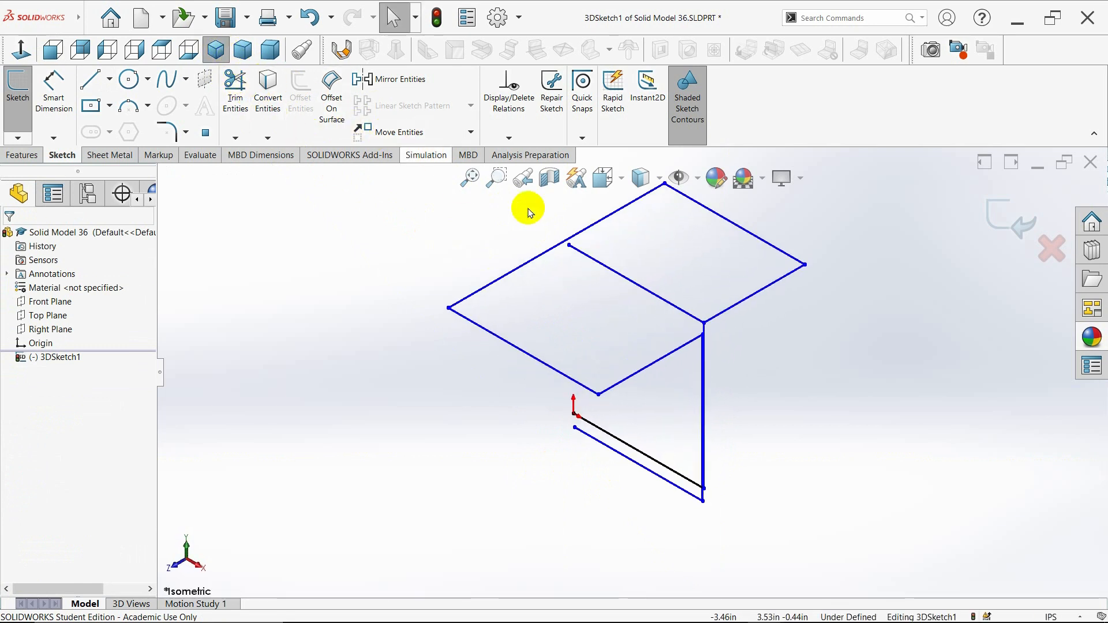
click(641, 289)
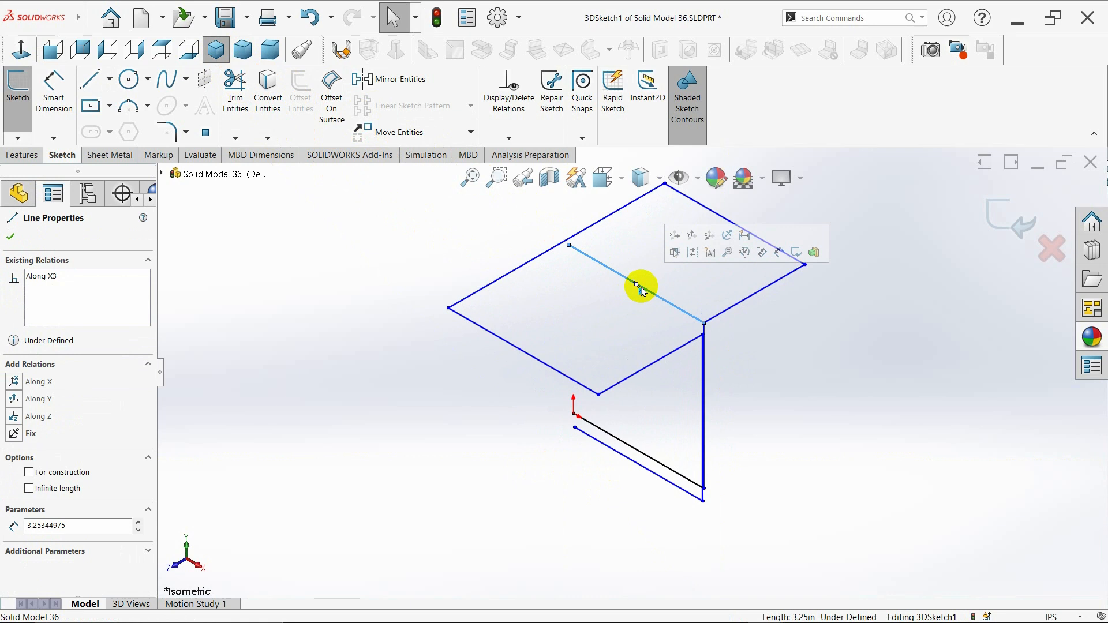
key(Escape)
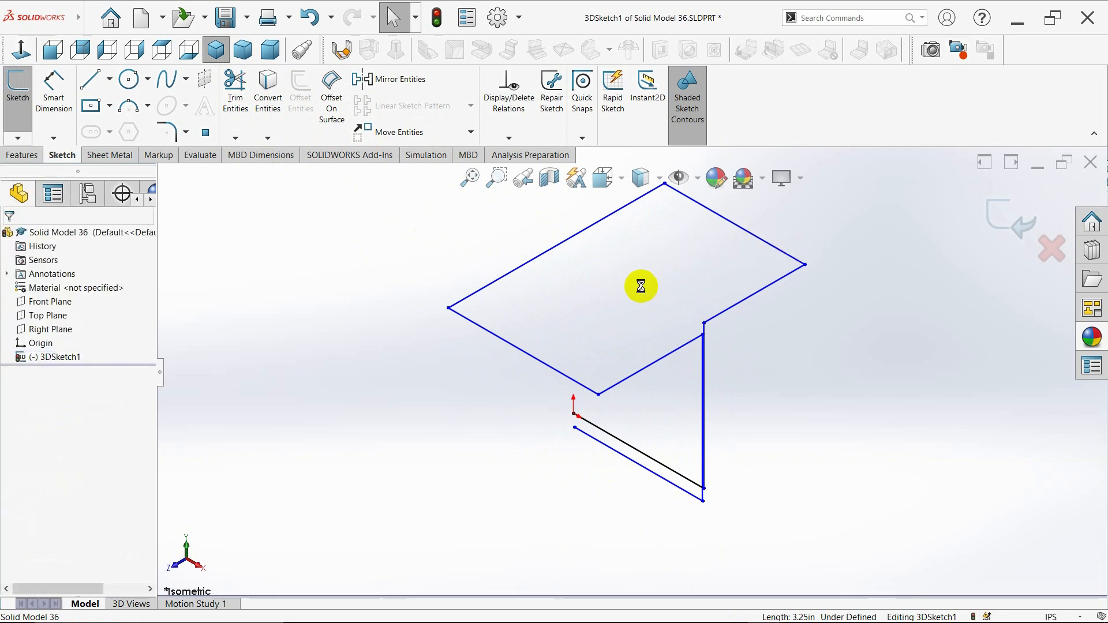
- Dimension the upper X-direction line at the front (positive Z) end of the path at 3 in
scroll(656, 301, up, 2)
scroll(739, 362, down, 2)
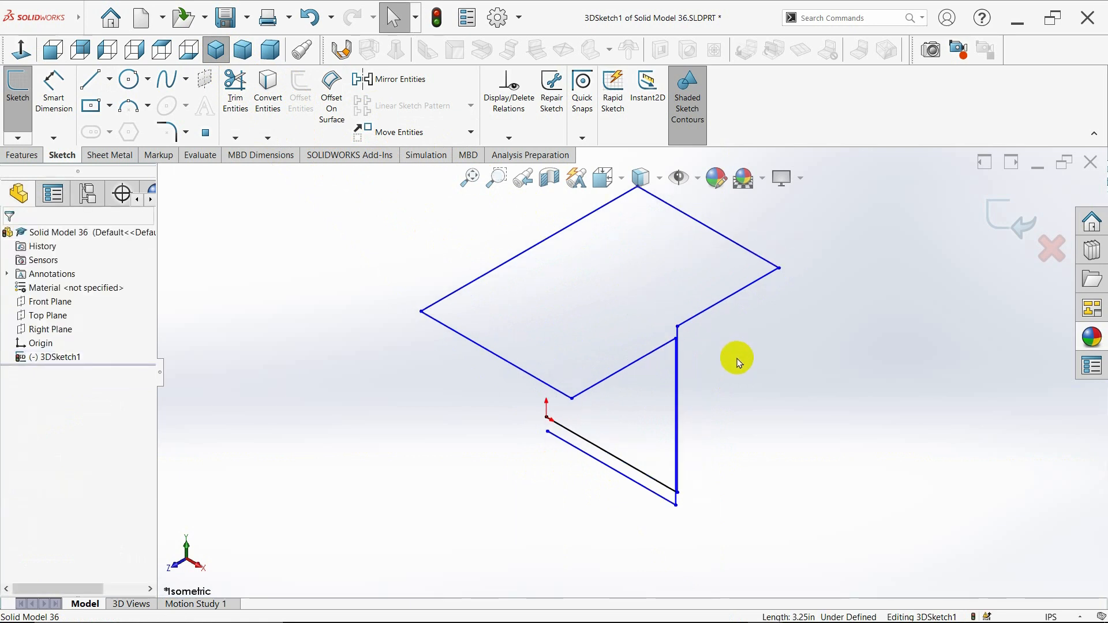
click(56, 103)
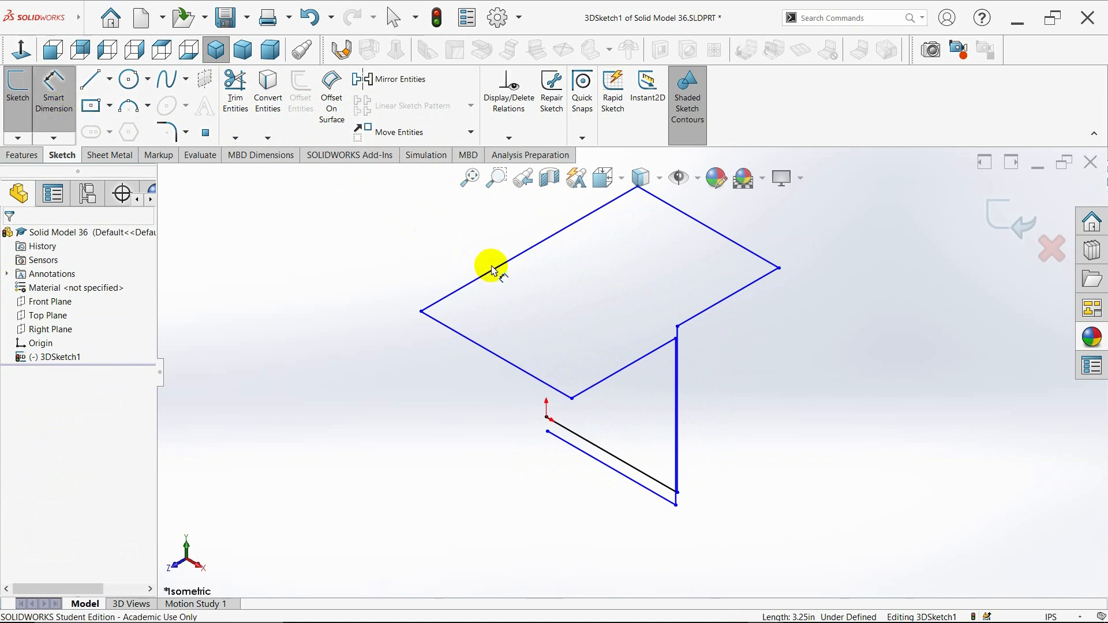
click(503, 366)
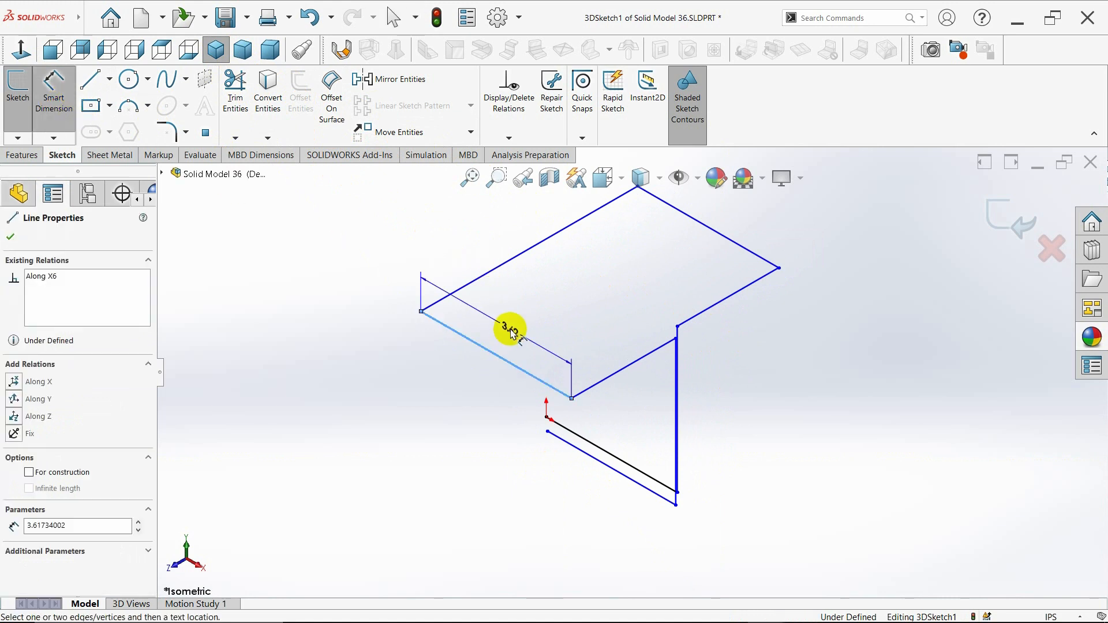
click(511, 317)
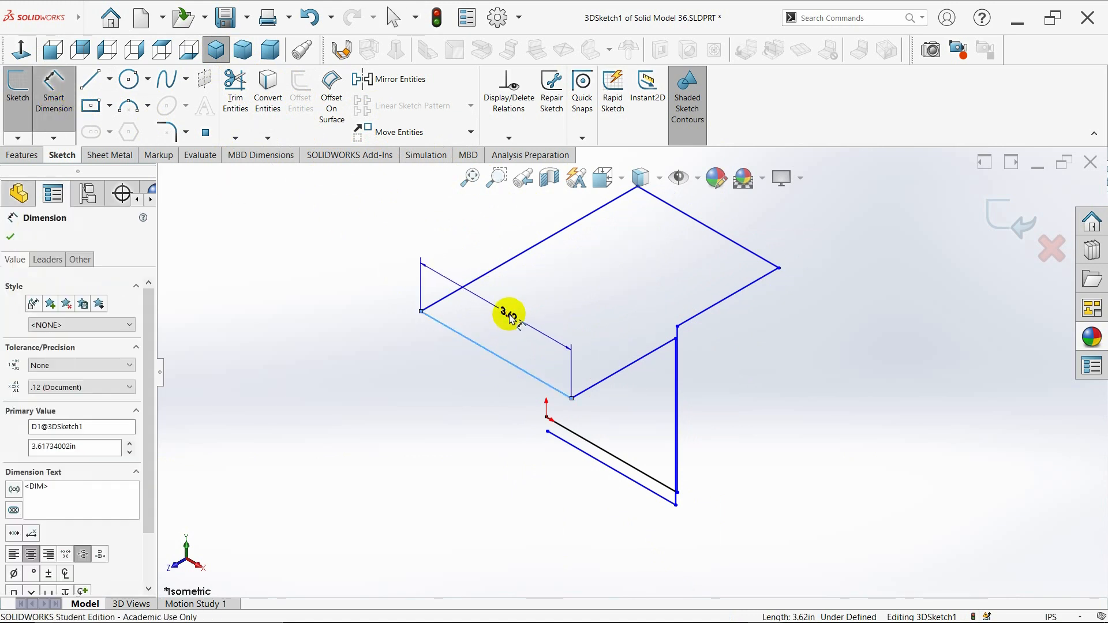
text(3)
key(Return)
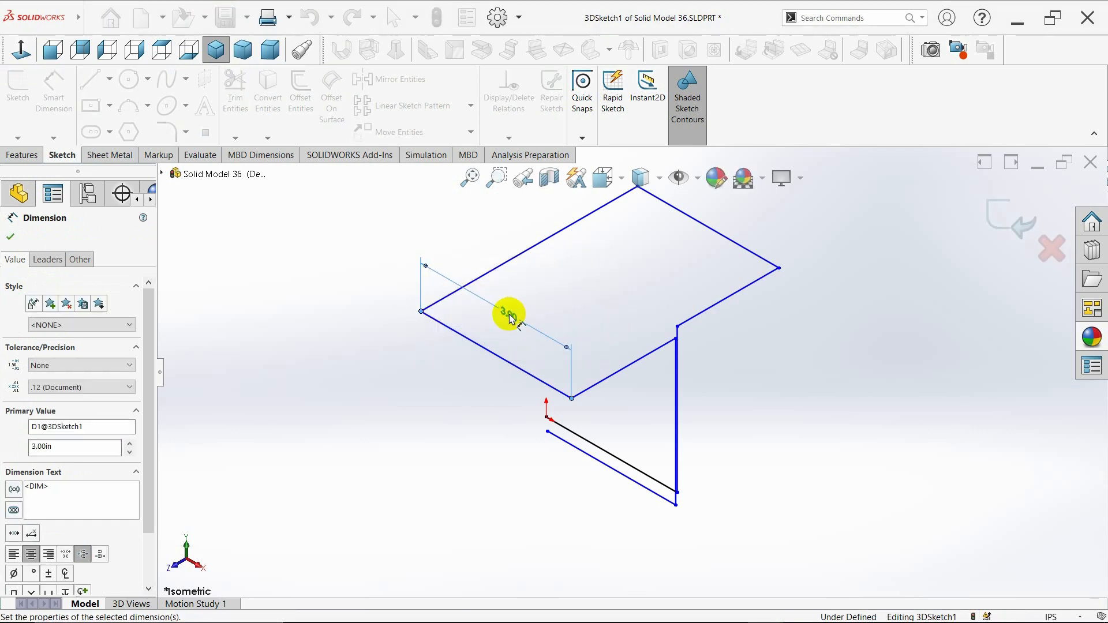
- Dimension the upper X-direction line at the rear (negative Z) end of the path at 3 in
click(732, 235)
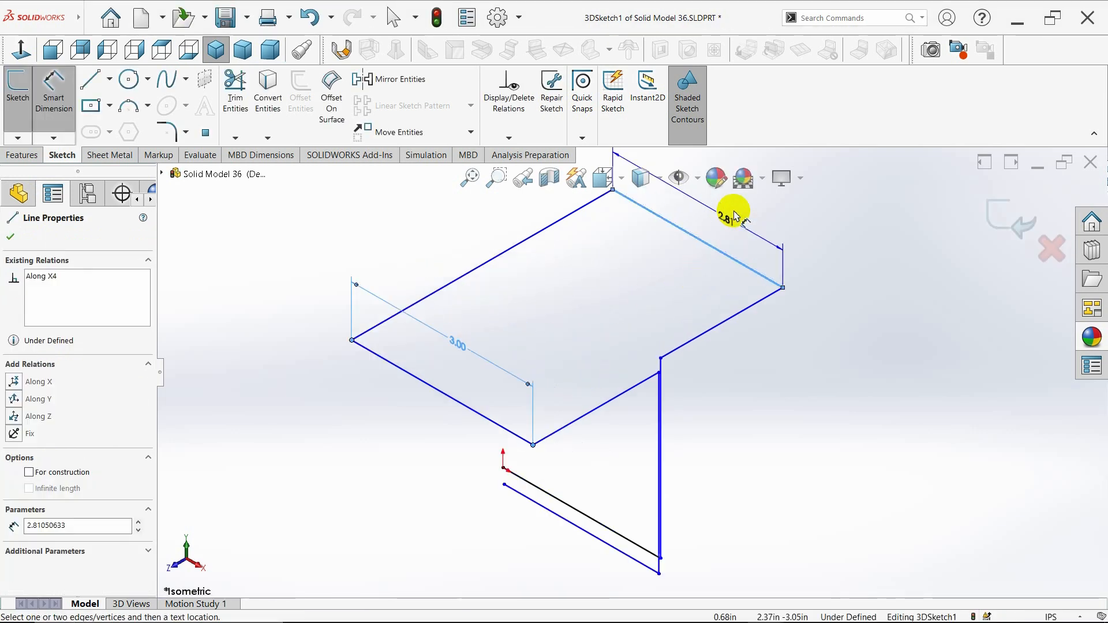
click(691, 226)
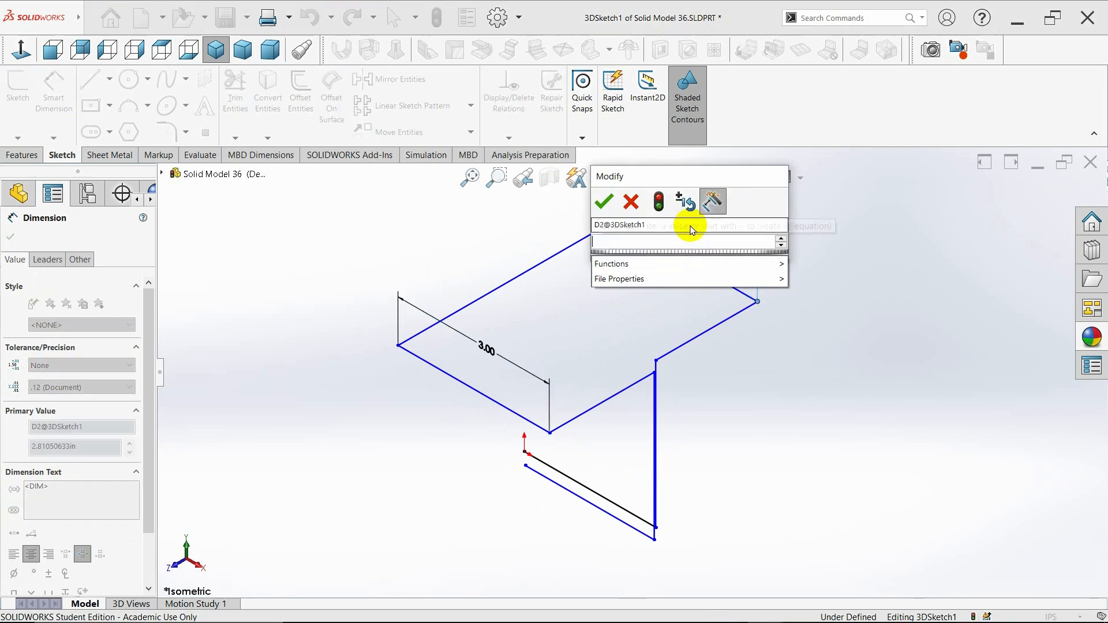
text(3)
key(Return)
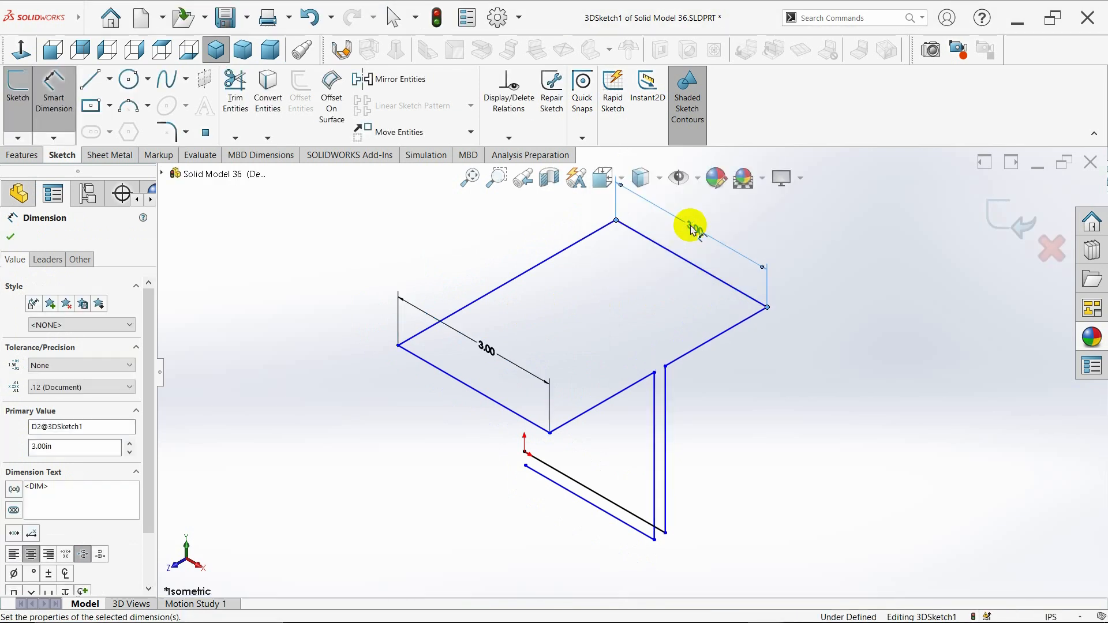
- Dimension the long upper Z-direction line joining the two upper X-direction lines at 6 in
click(530, 271)
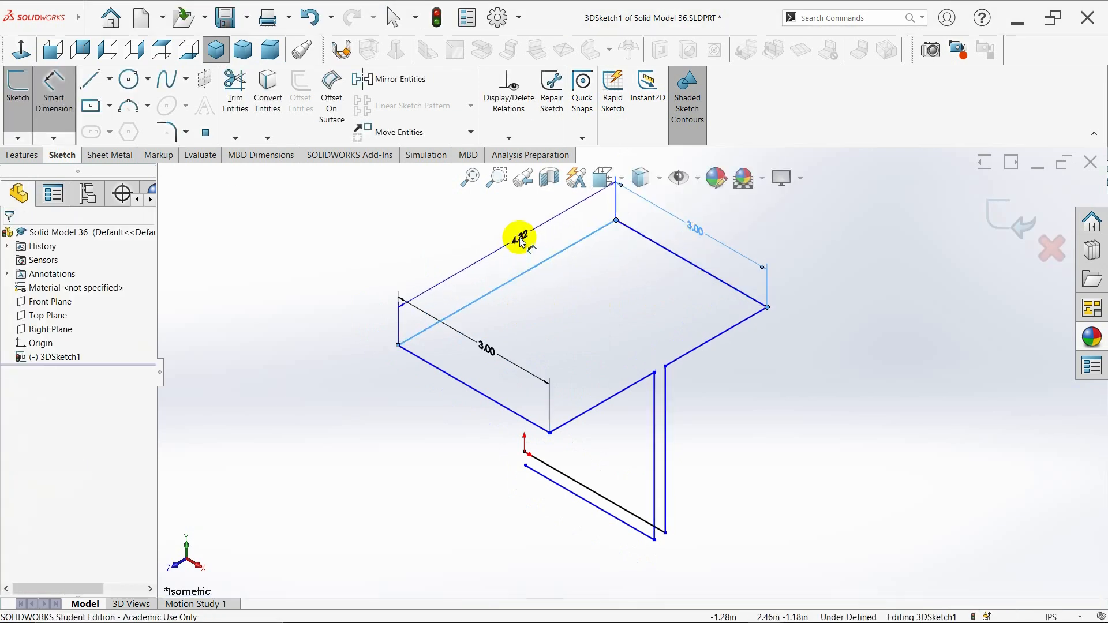
click(520, 236)
text(6)
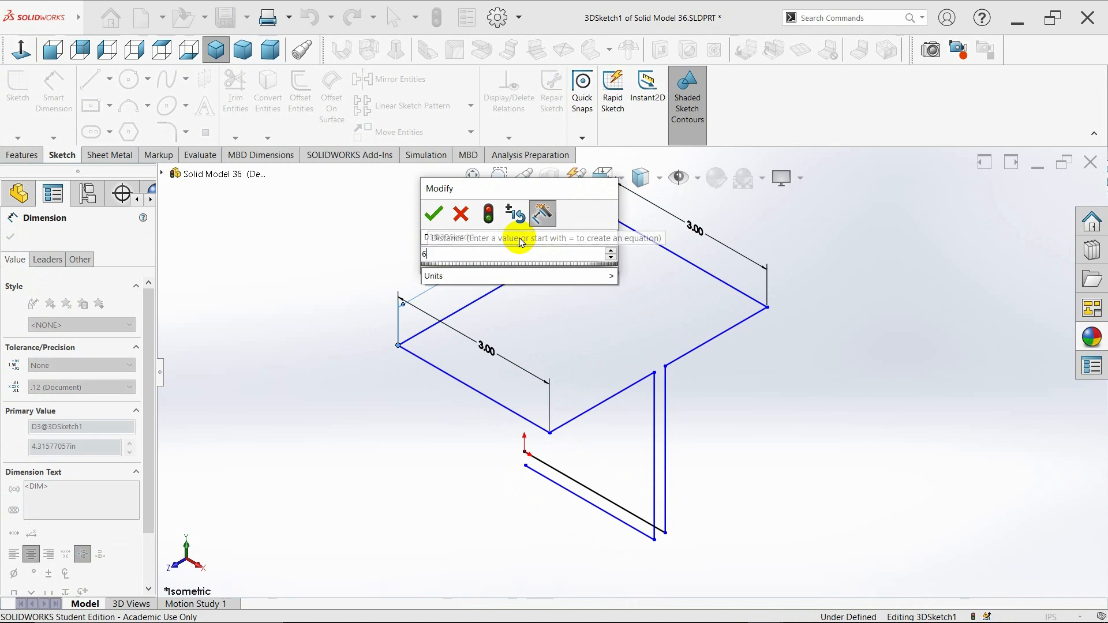
key(Return)
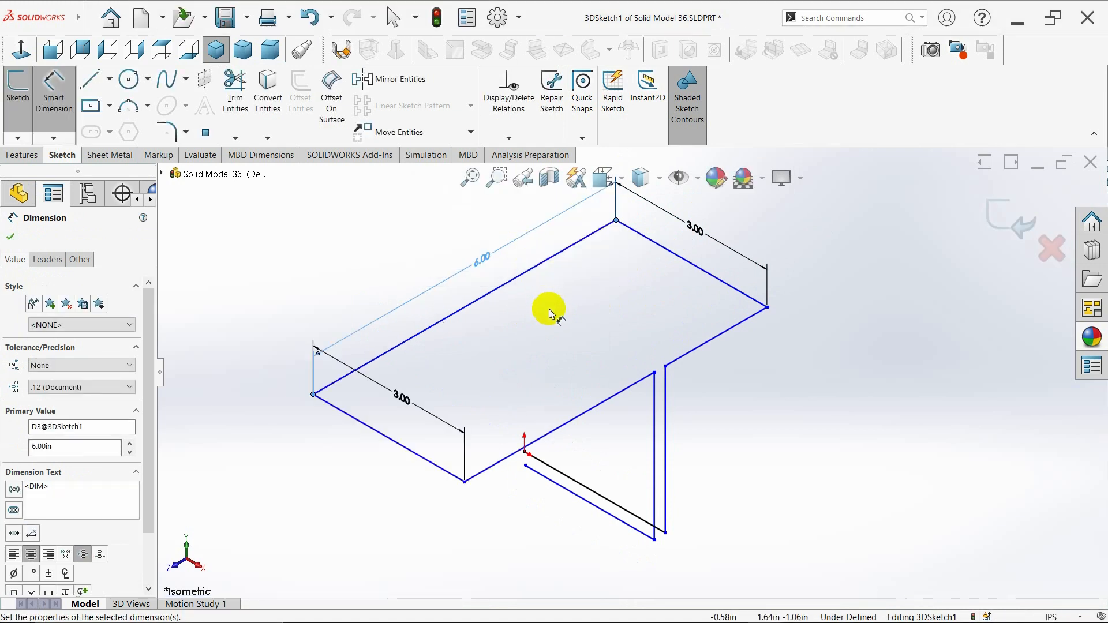
- Dimension the short upper Z-direction line that meets the front vertical line at 2.5 in
click(580, 423)
click(574, 390)
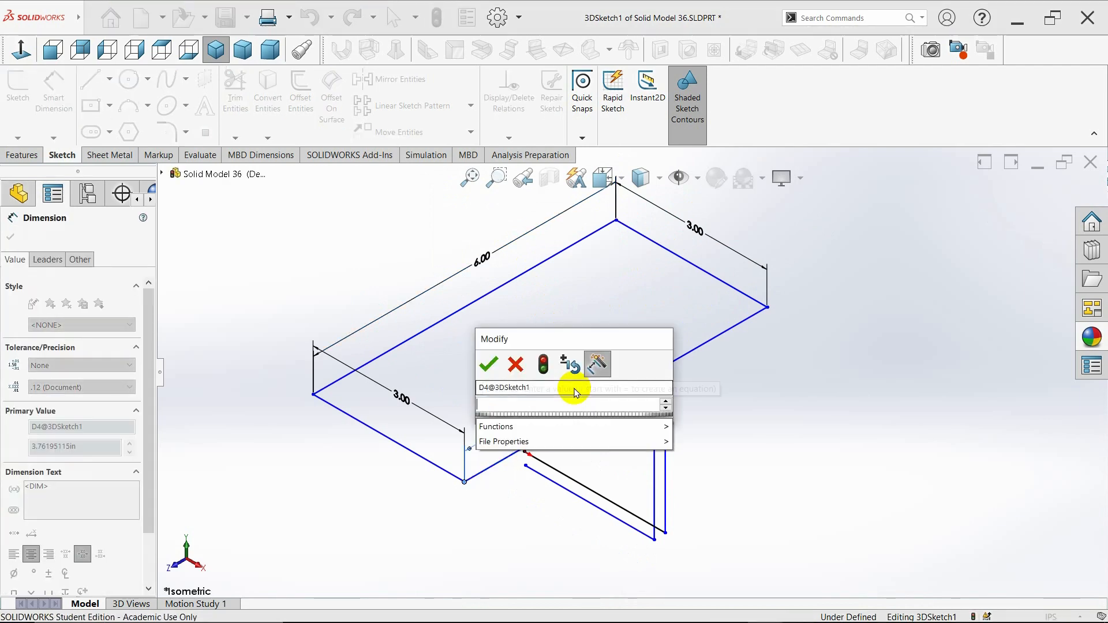
text(2.75)
key(Return)
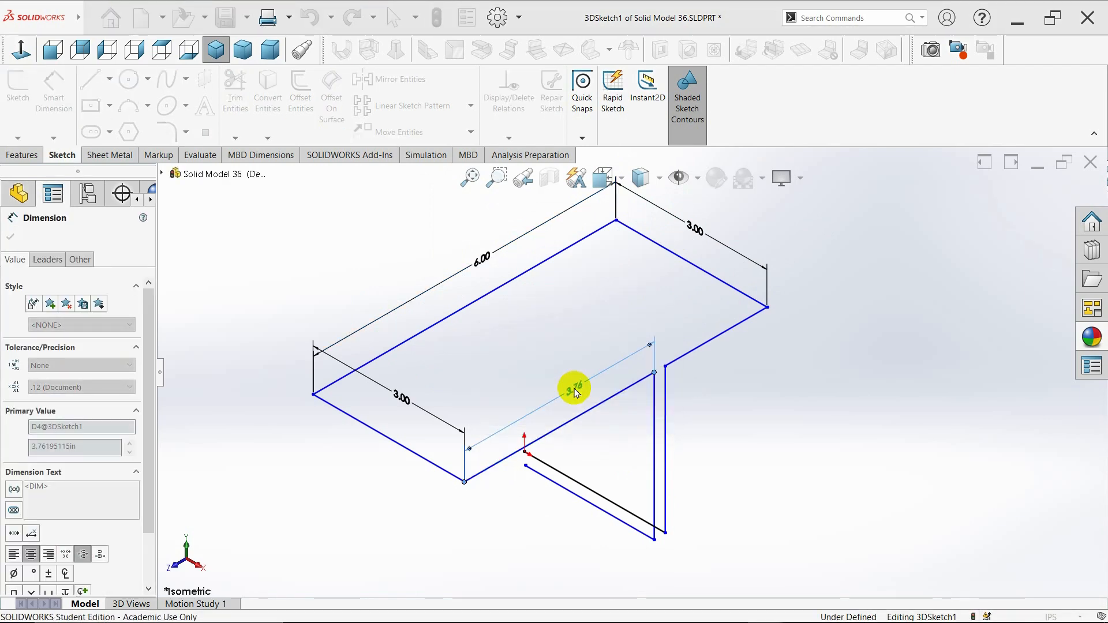
- Dimension the short upper Z-direction line that meets the rear vertical line at 2.5 in
click(692, 351)
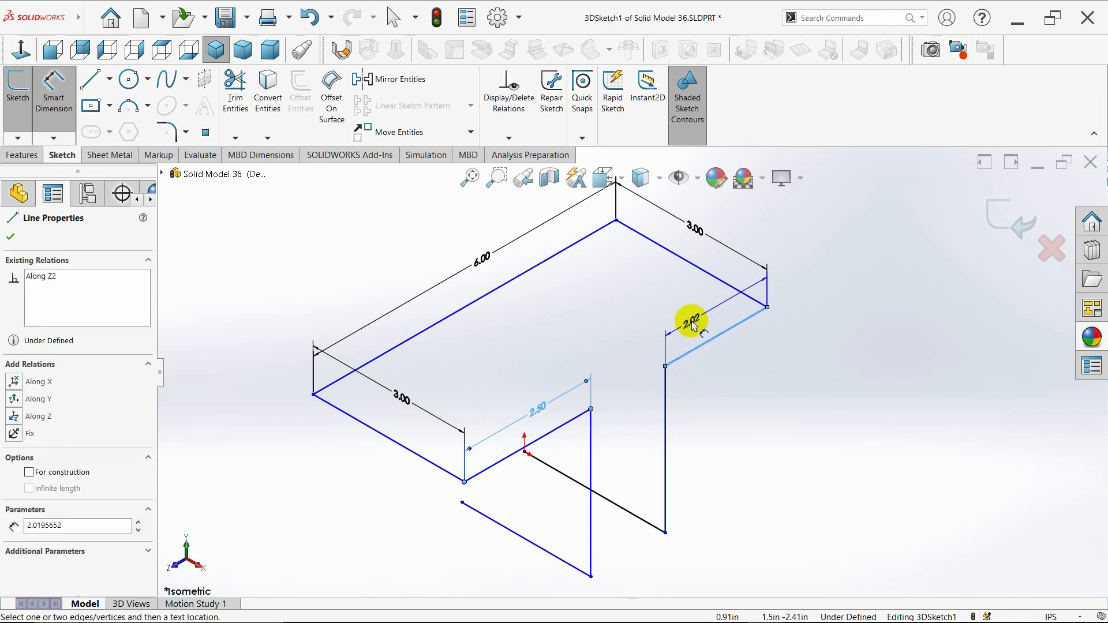
click(693, 323)
key(BackSpace)
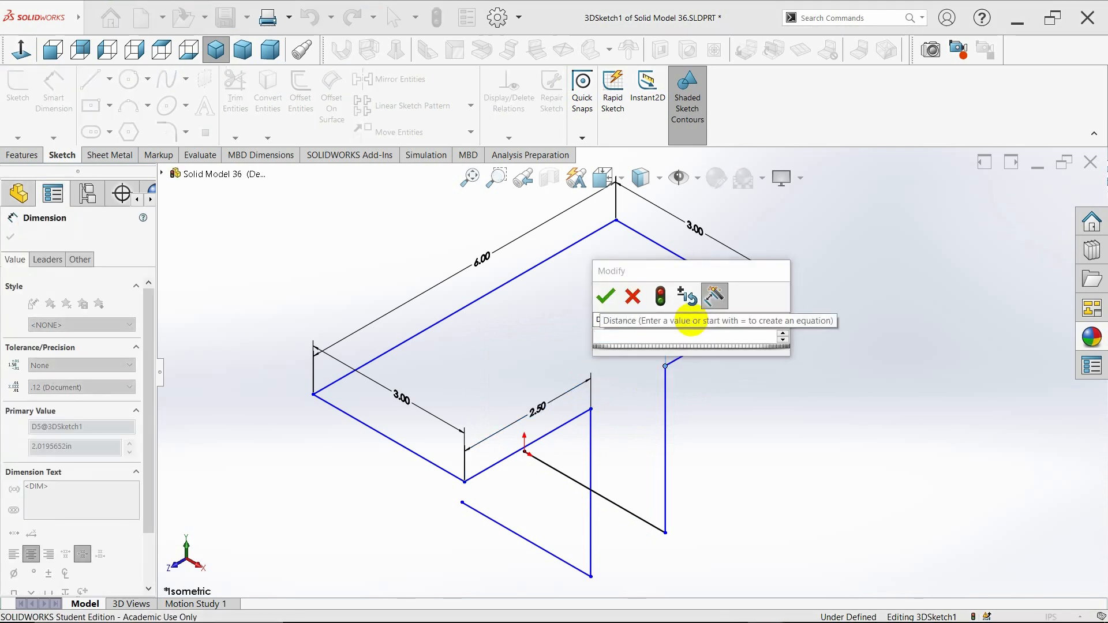
text(2.5)
key(Return)
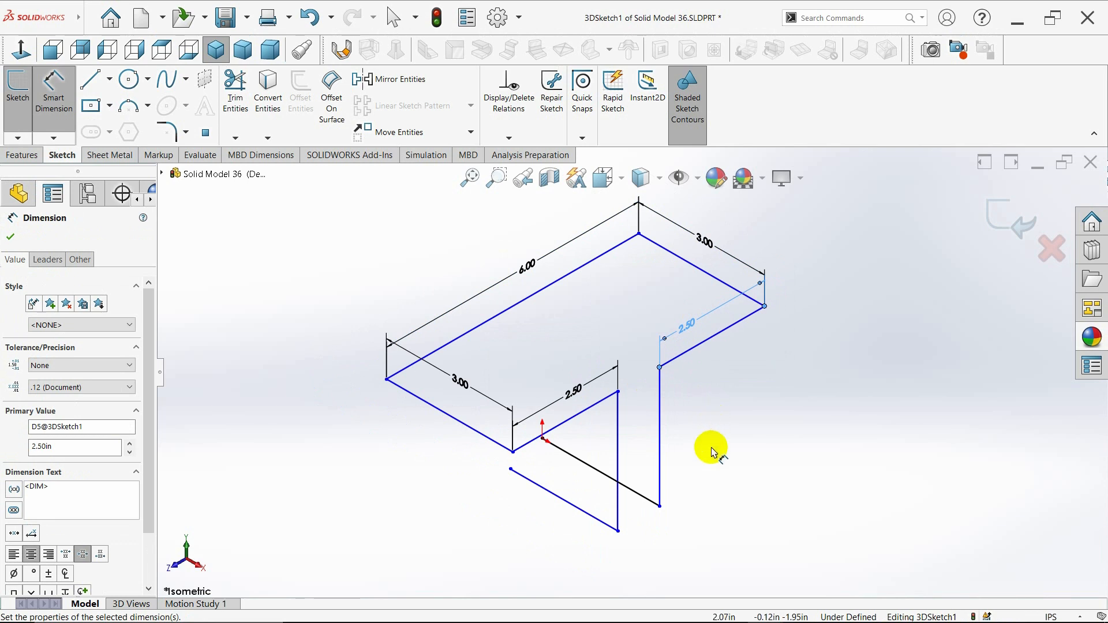
- Dimension the lower X-direction line starting at the foot of the front vertical line at 3 in
middle_drag(714, 454, 676, 427)
middle_drag(674, 430, 708, 438)
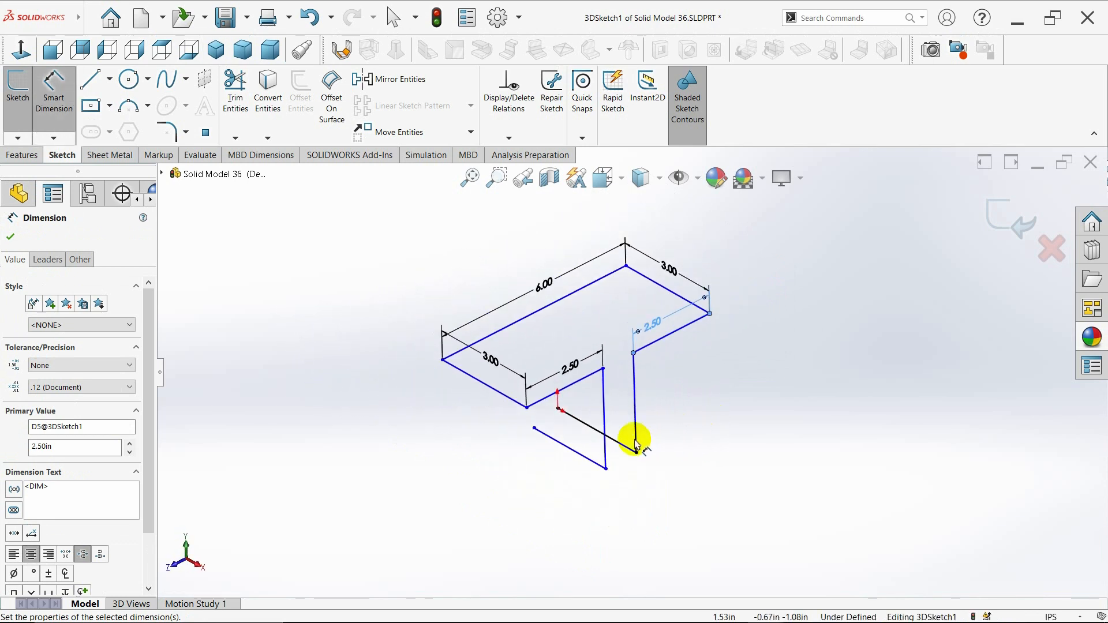
click(583, 459)
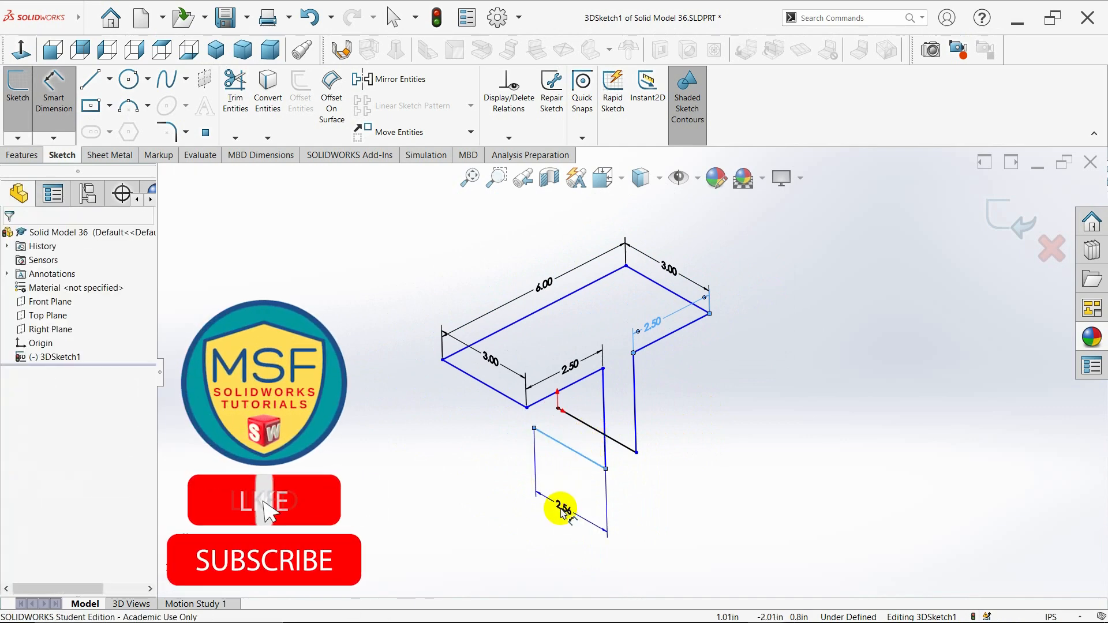
click(563, 511)
text(3)
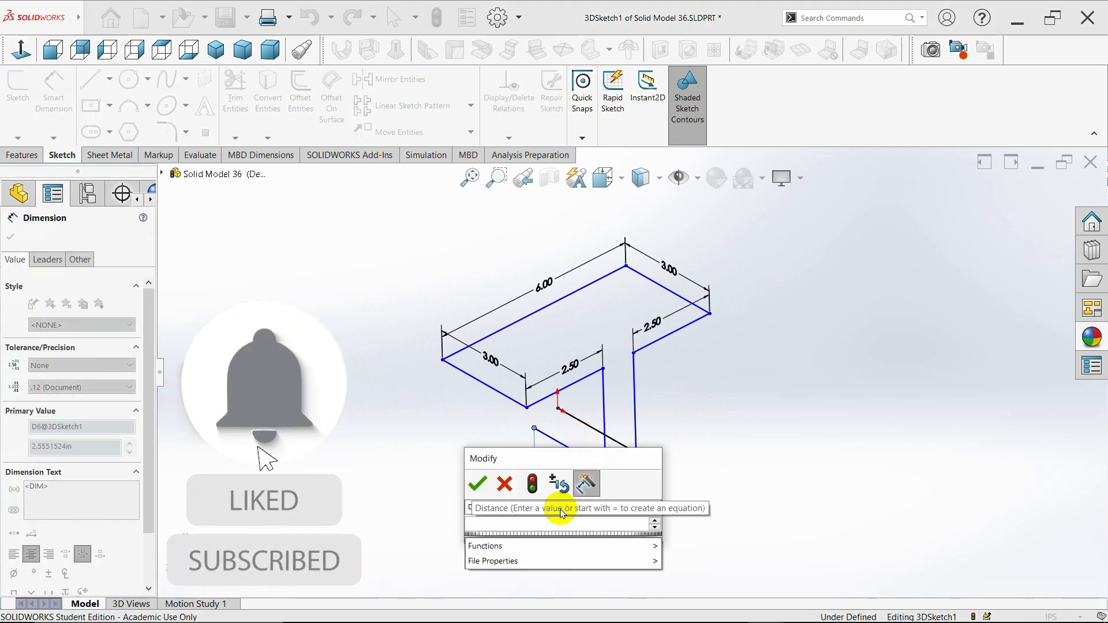
key(Return)
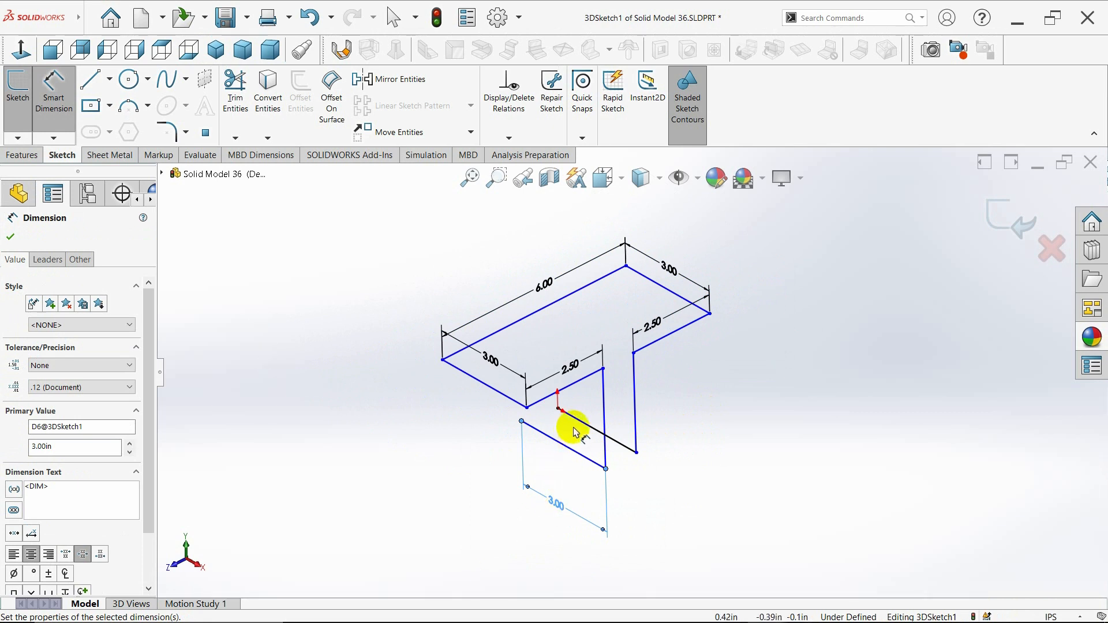
- Dimension the lower X-direction line starting at the origin at 3 in and finish dimensioning
click(591, 433)
click(587, 487)
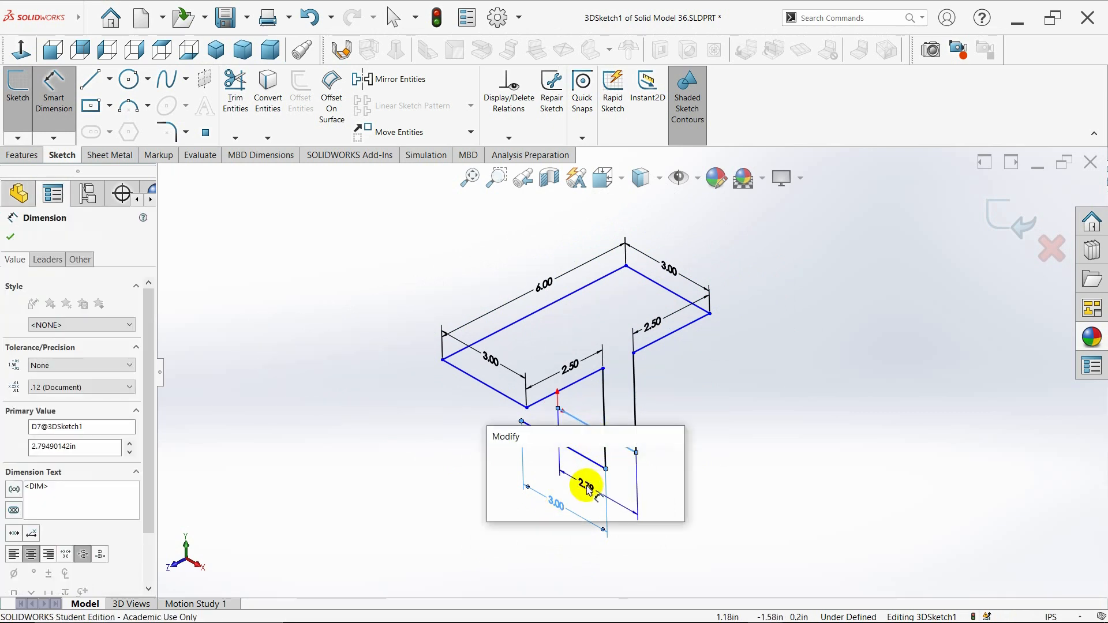
text(3)
key(Return)
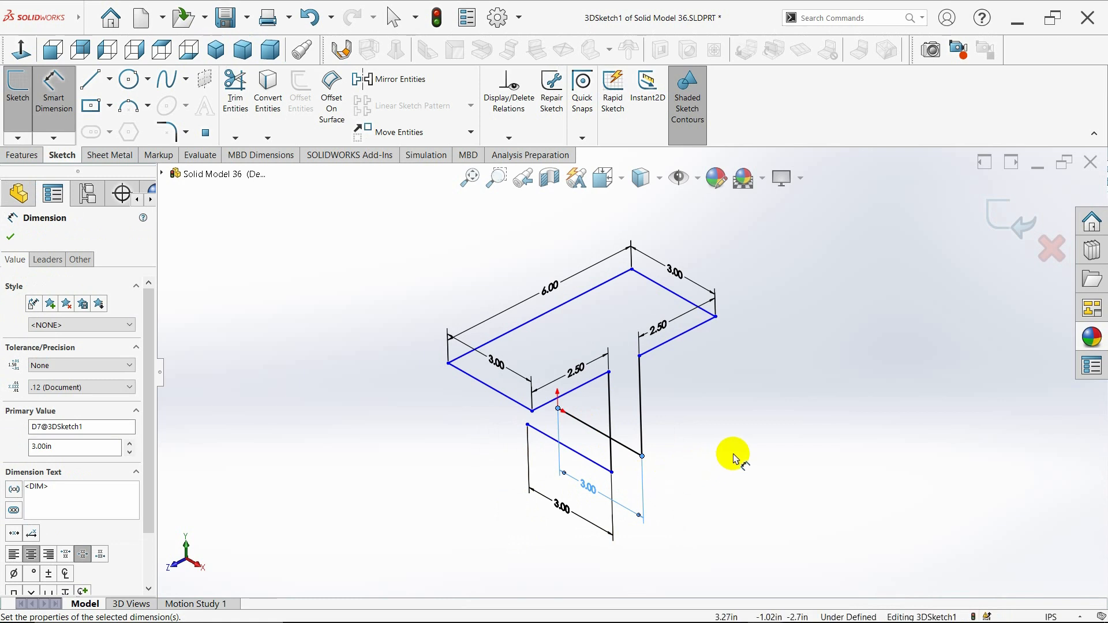
key(Escape)
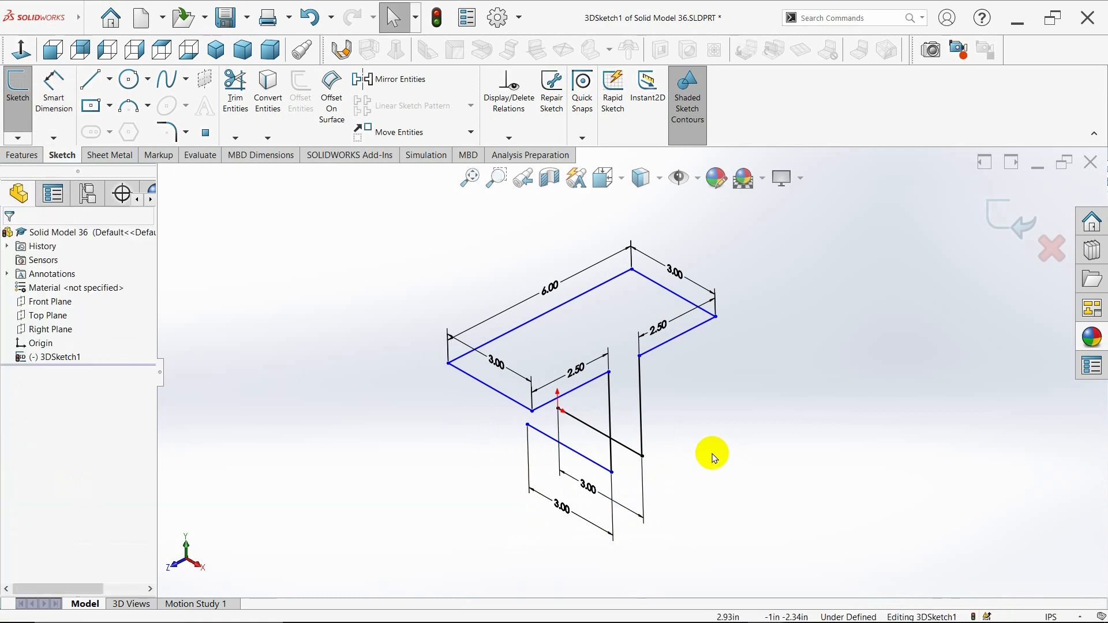
scroll(714, 458, up, 2)
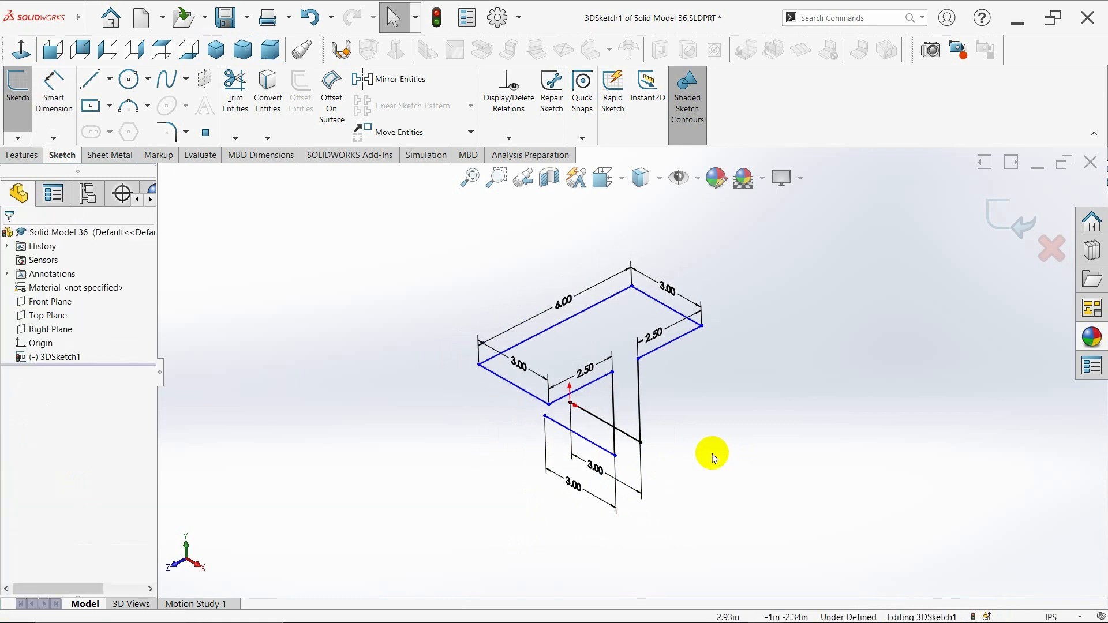
click(109, 81)
click(109, 115)
mouse_move(656, 378)
middle_down()
mouse_move(612, 386)
mouse_move(643, 408)
mouse_move(606, 461)
middle_up()
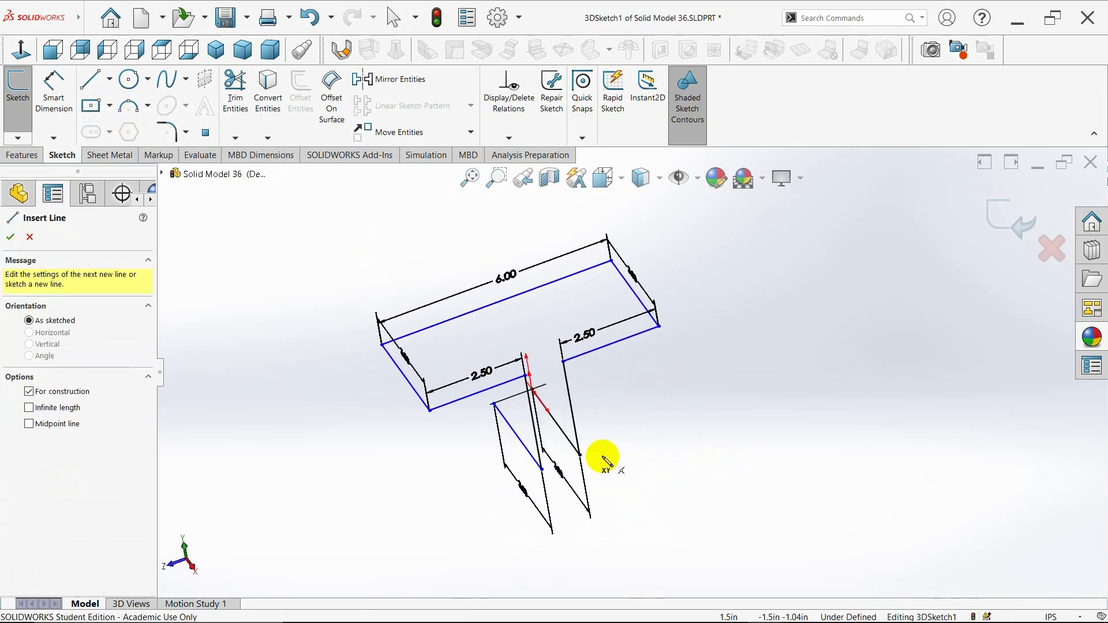
click(580, 455)
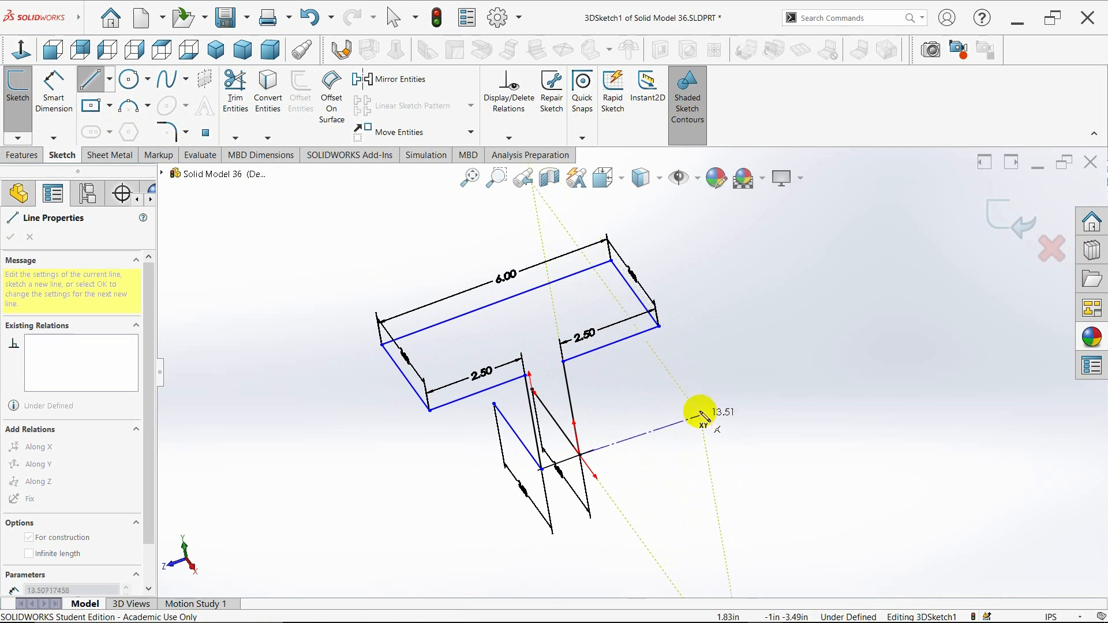
key(Escape)
- Draw a centerline along negative Z in the YZ plane from the foot of the rear vertical line, extending past the upper profile's rear end
click(53, 51)
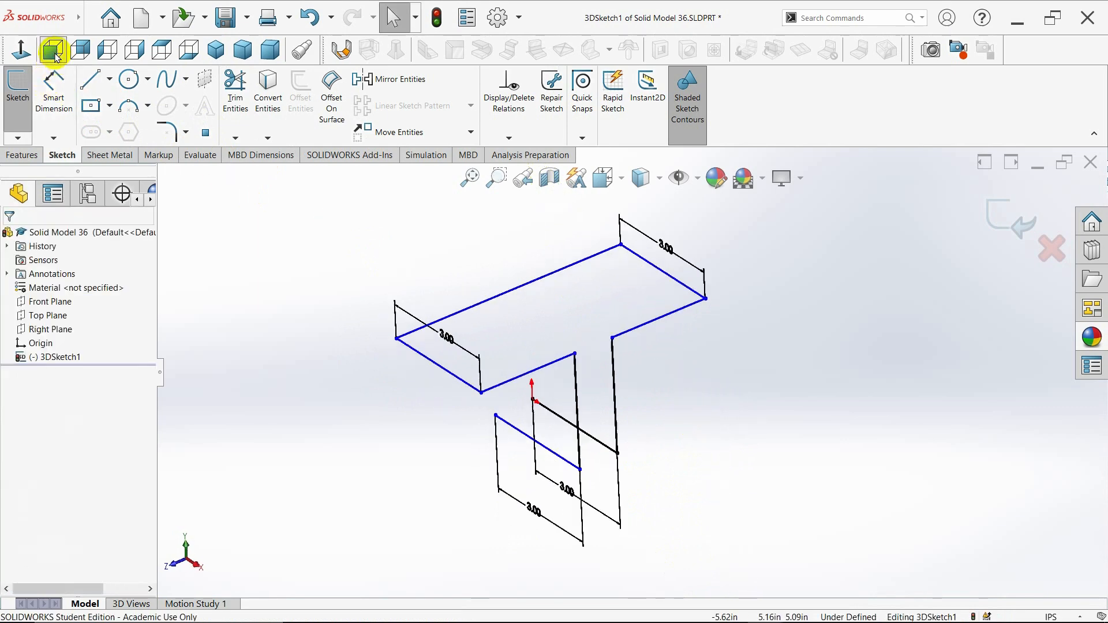
click(136, 55)
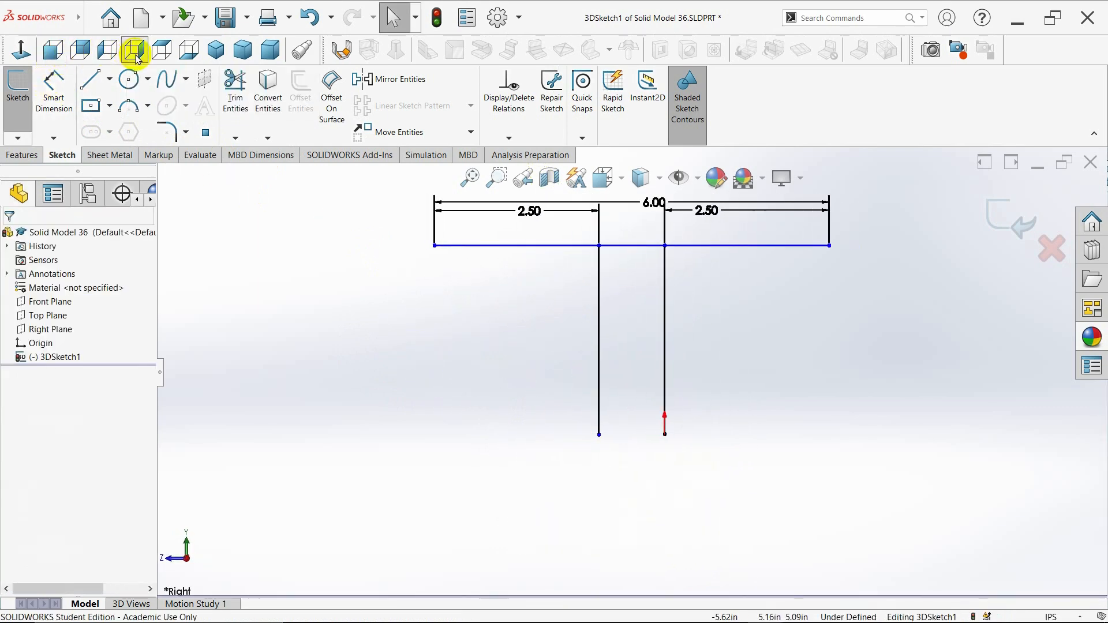
middle_drag(572, 351, 579, 356)
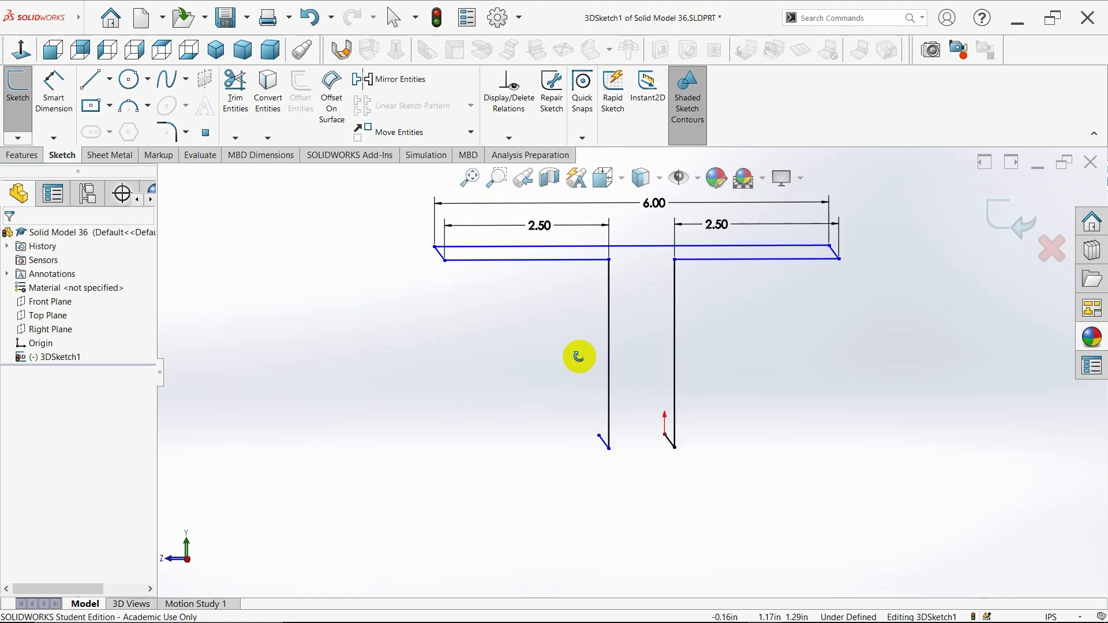
click(109, 79)
click(114, 114)
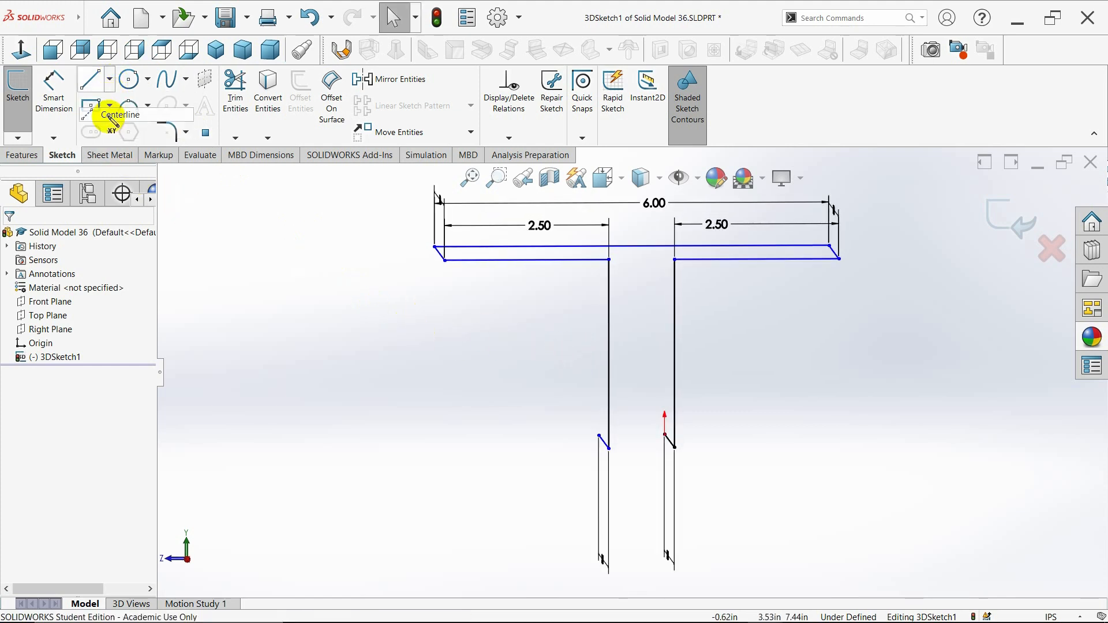
click(674, 448)
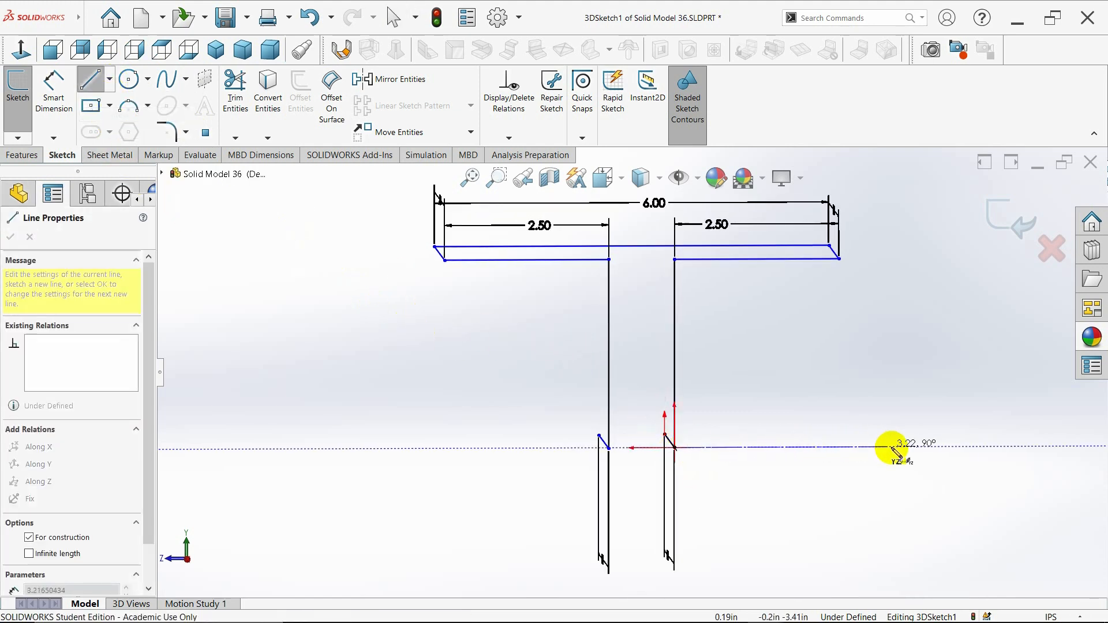
click(907, 448)
key(Escape)
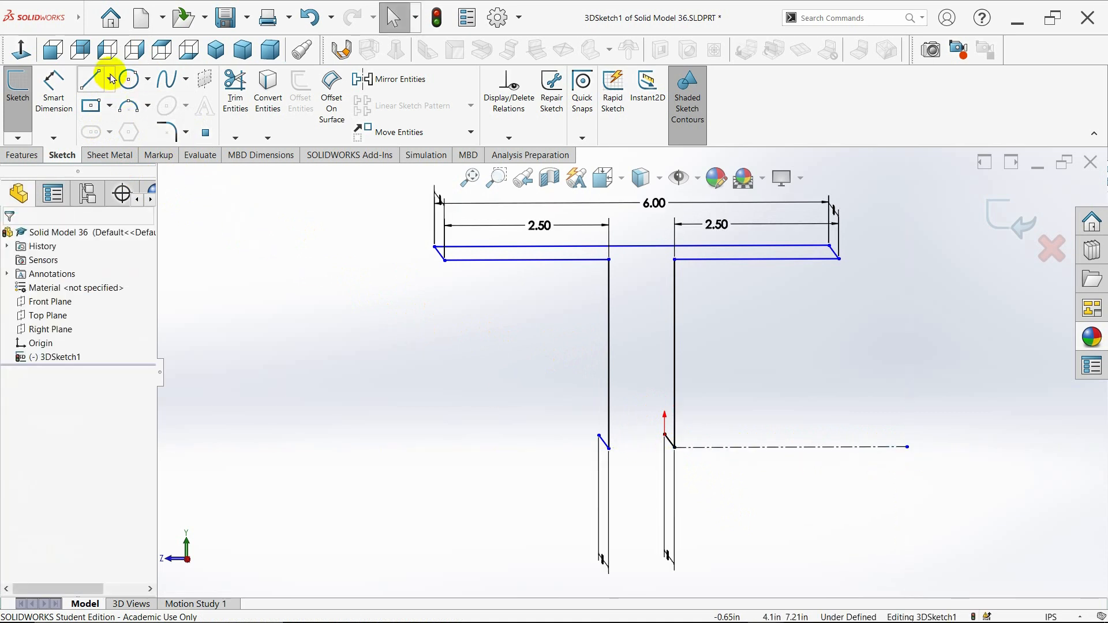
- Draw a centerline about 3.4 in long along positive Z from the foot of the front vertical line, and return to the isometric view
click(109, 79)
click(114, 114)
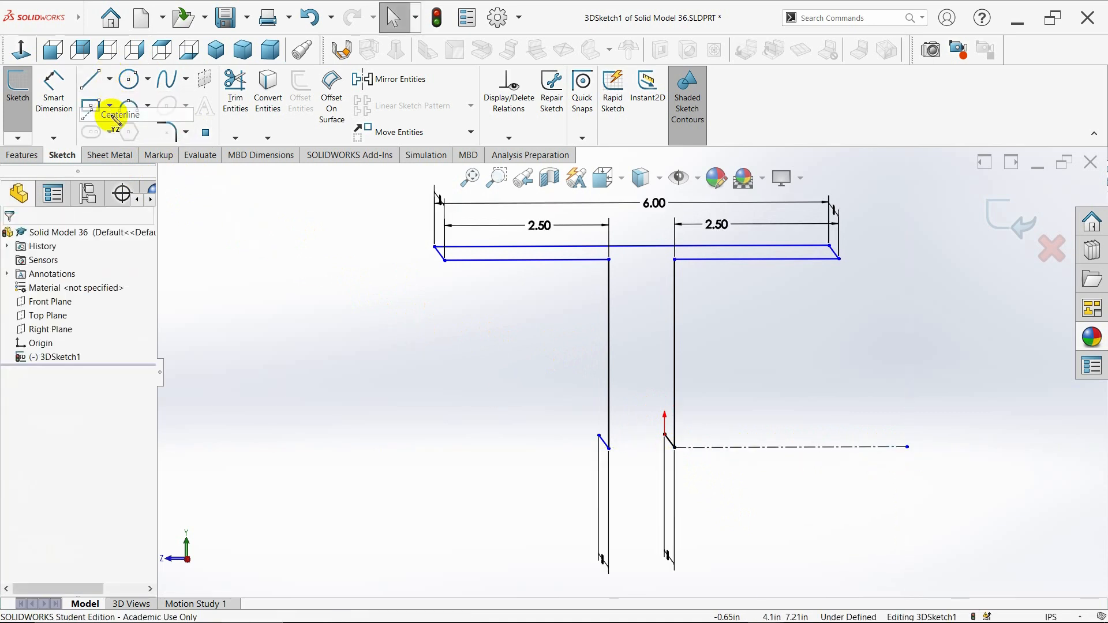
click(609, 448)
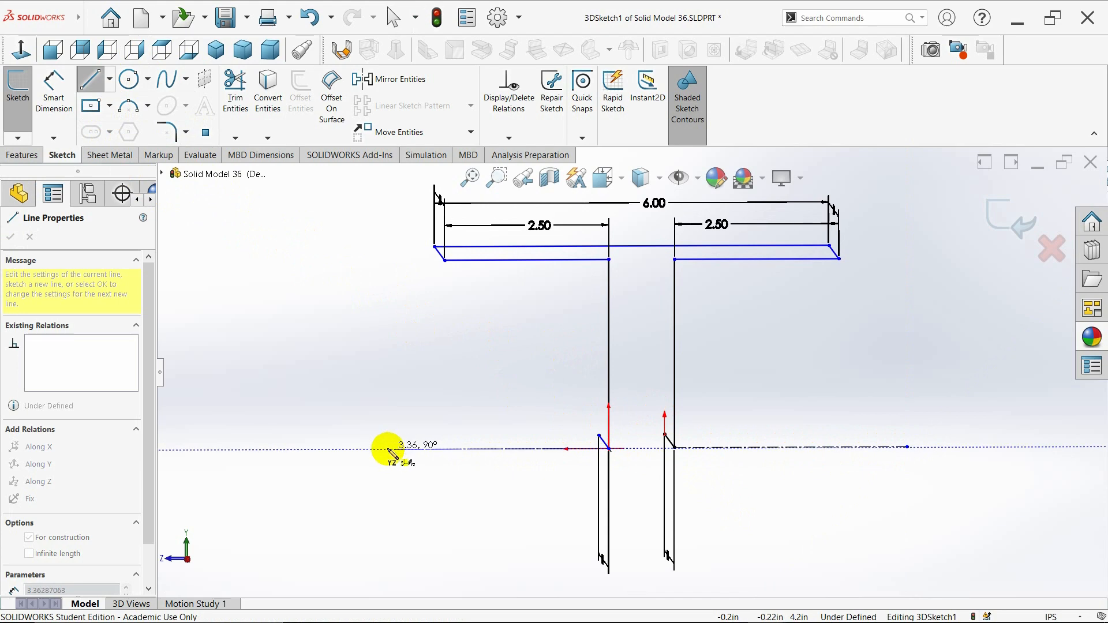
click(388, 449)
key(Escape)
click(215, 50)
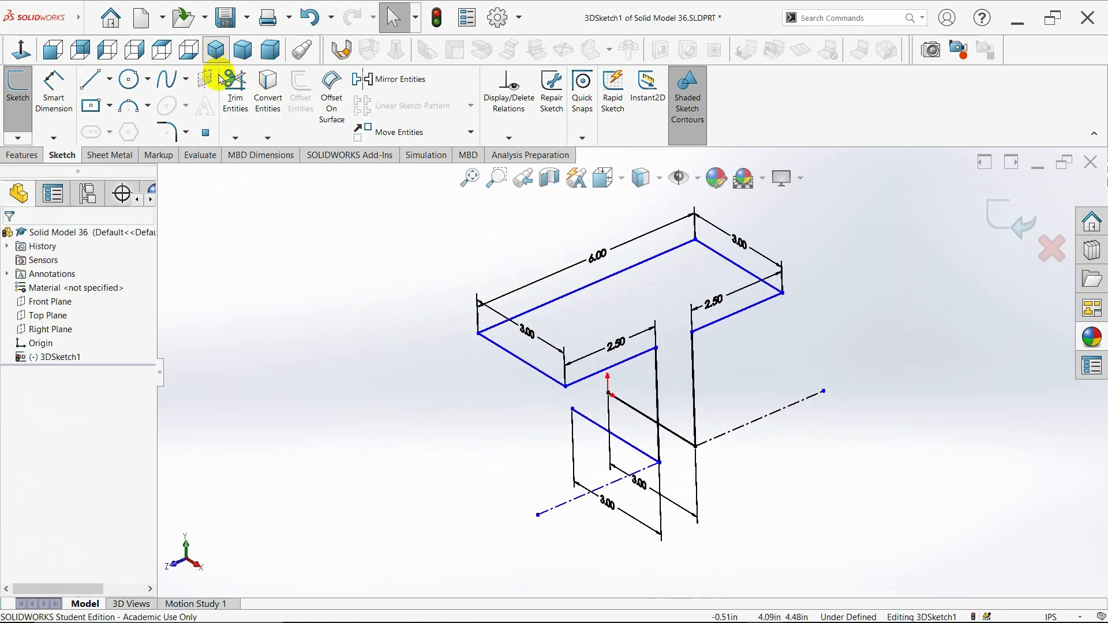
- Dimension the vertical distance between the rear 2.50 in upper Z-direction line and the rear base centerline as 4 in
click(55, 101)
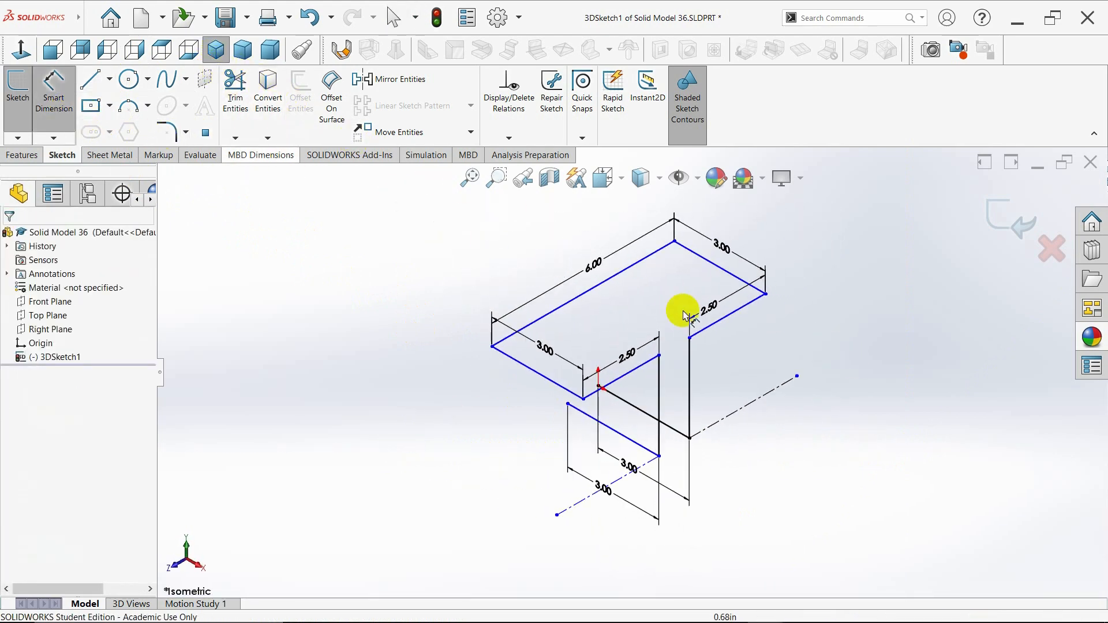
click(725, 317)
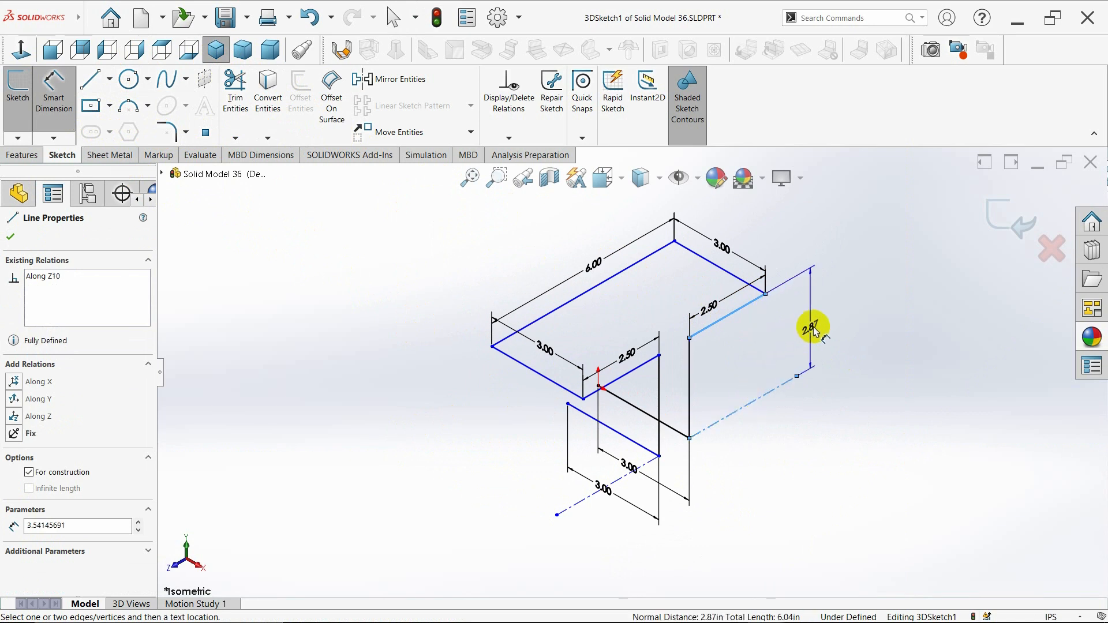
click(820, 328)
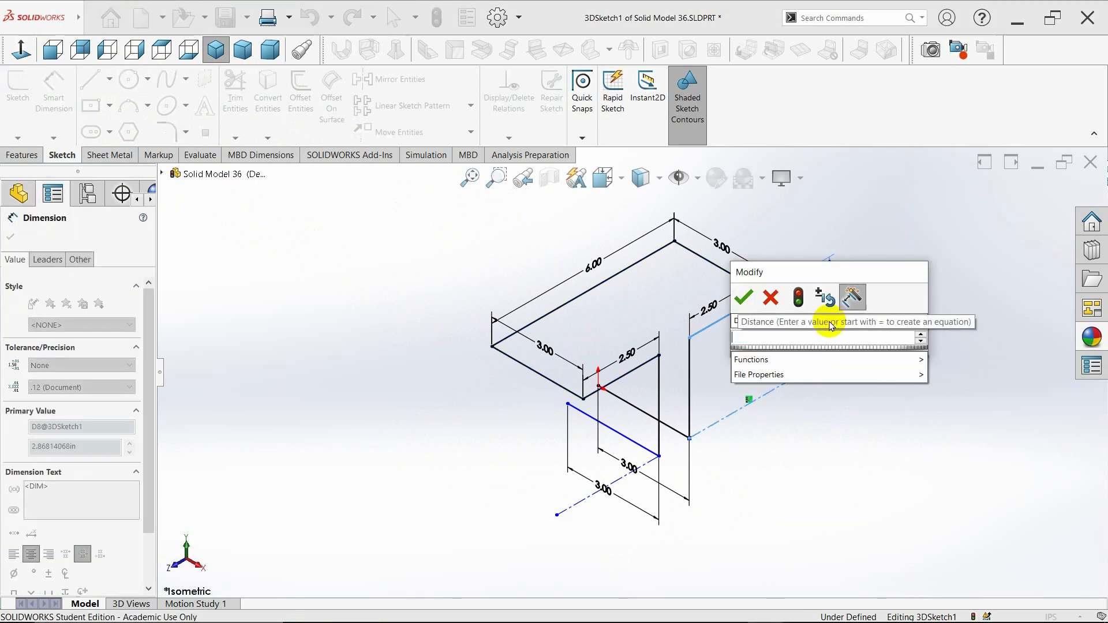
text(4in)
key(Return)
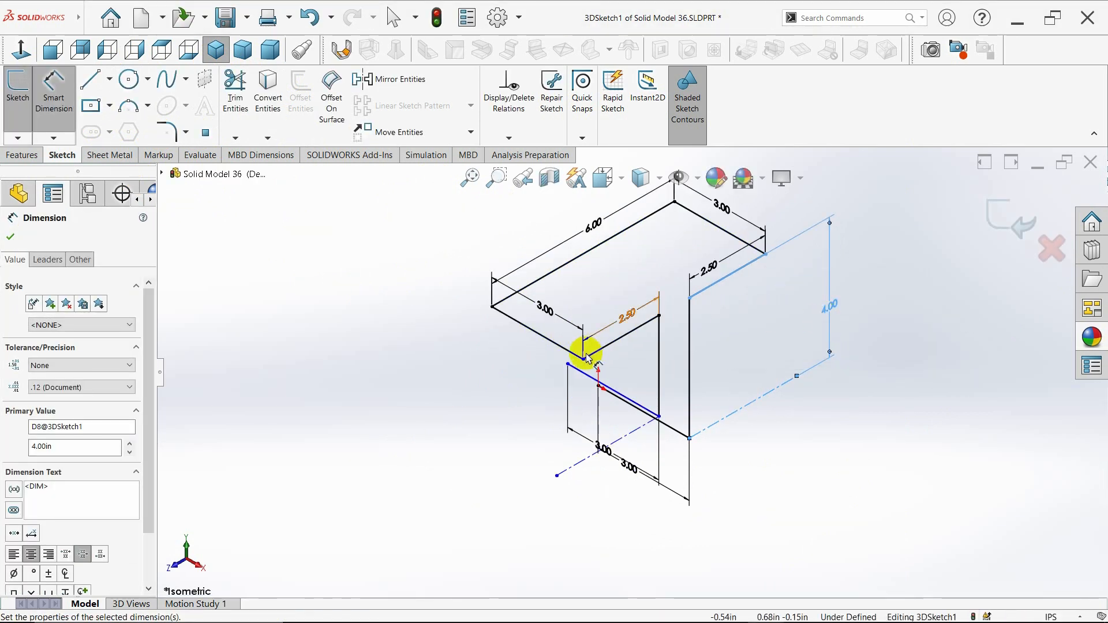
- Dimension the vertical distance between the front 2.50 in upper Z-direction line and the front base centerline as 4 in, and finish dimensioning
click(627, 340)
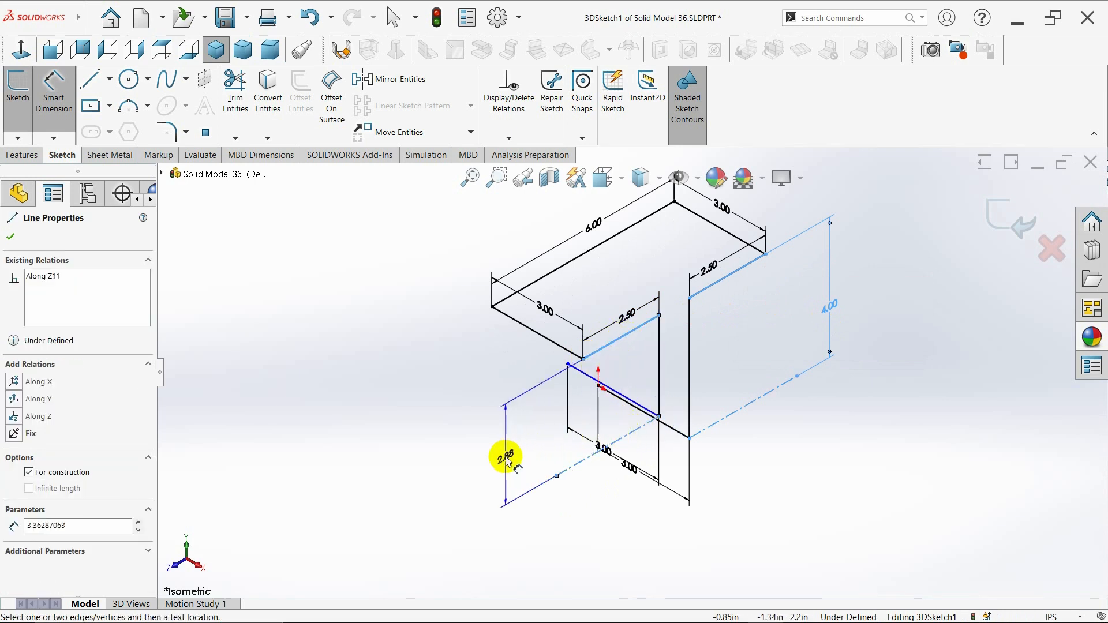
click(507, 460)
key(BackSpace)
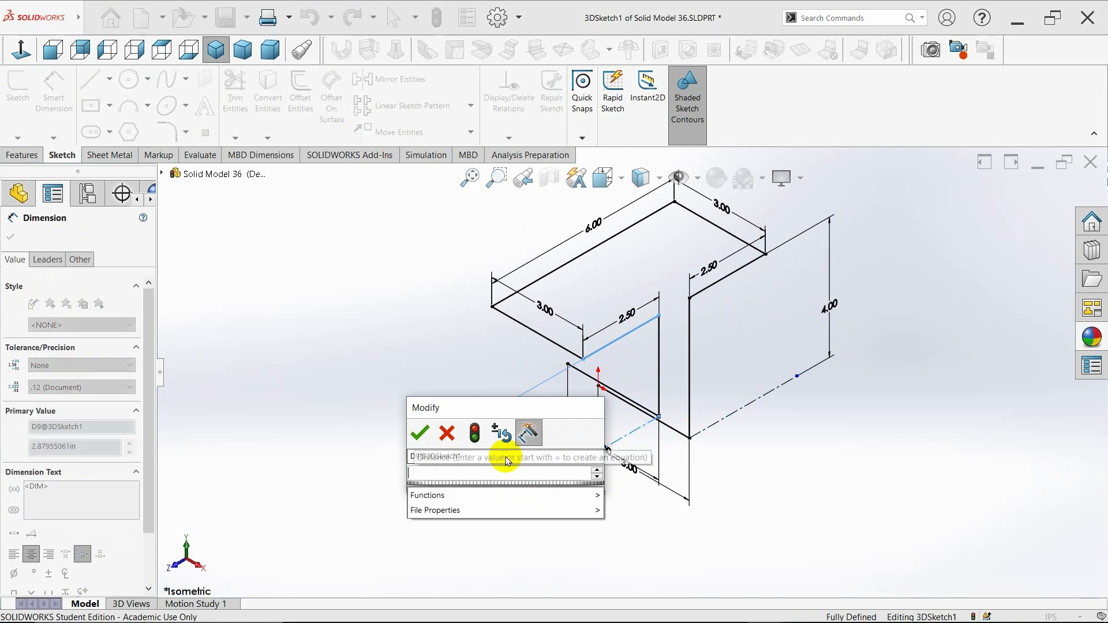
text(4)
key(Return)
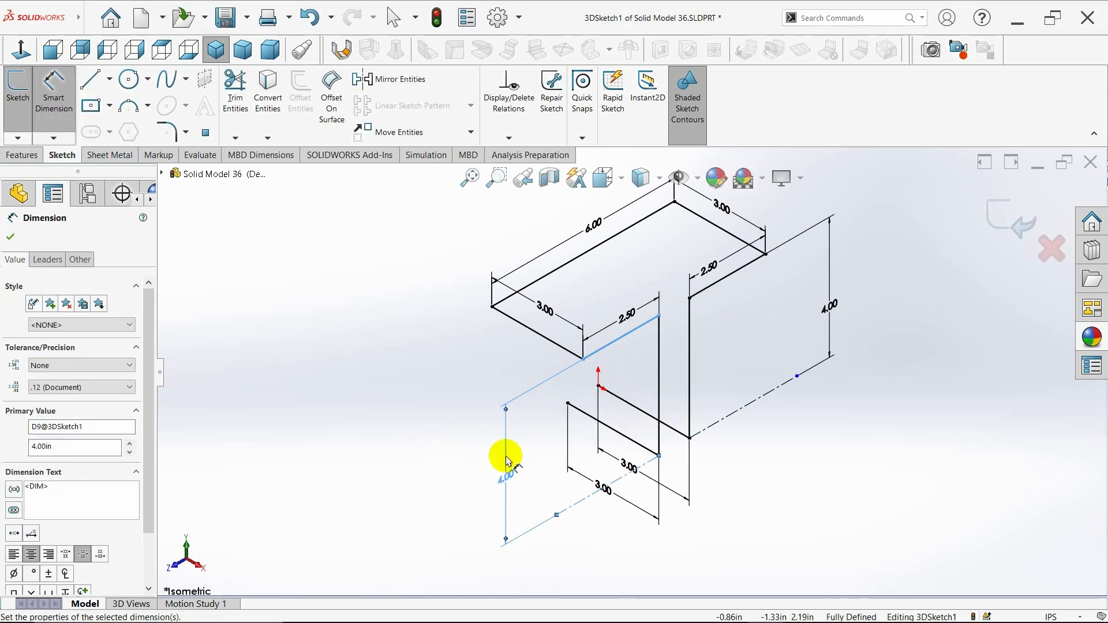
click(11, 237)
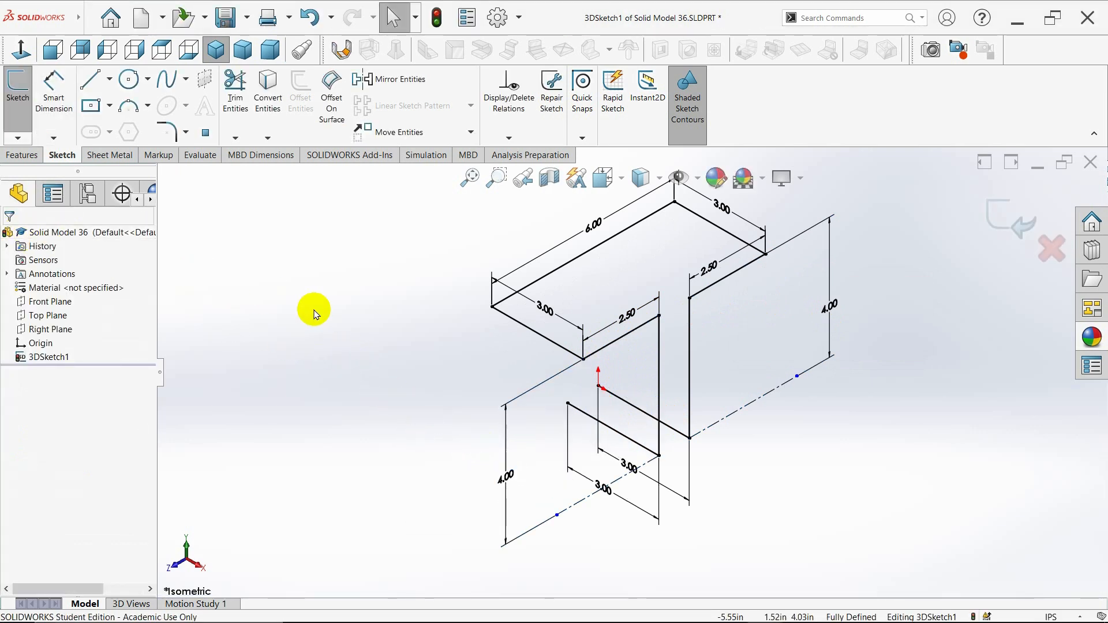
- Apply a sketch fillet of 0.50 in radius to all eight corners of the 3D line path
key(z)
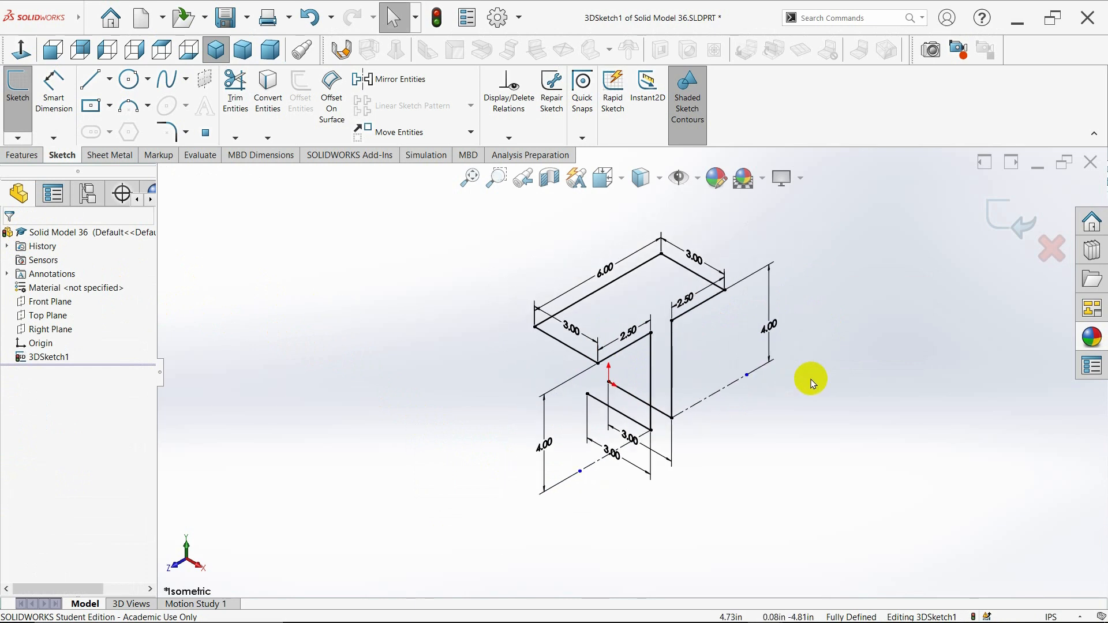
scroll(768, 266, down, 1)
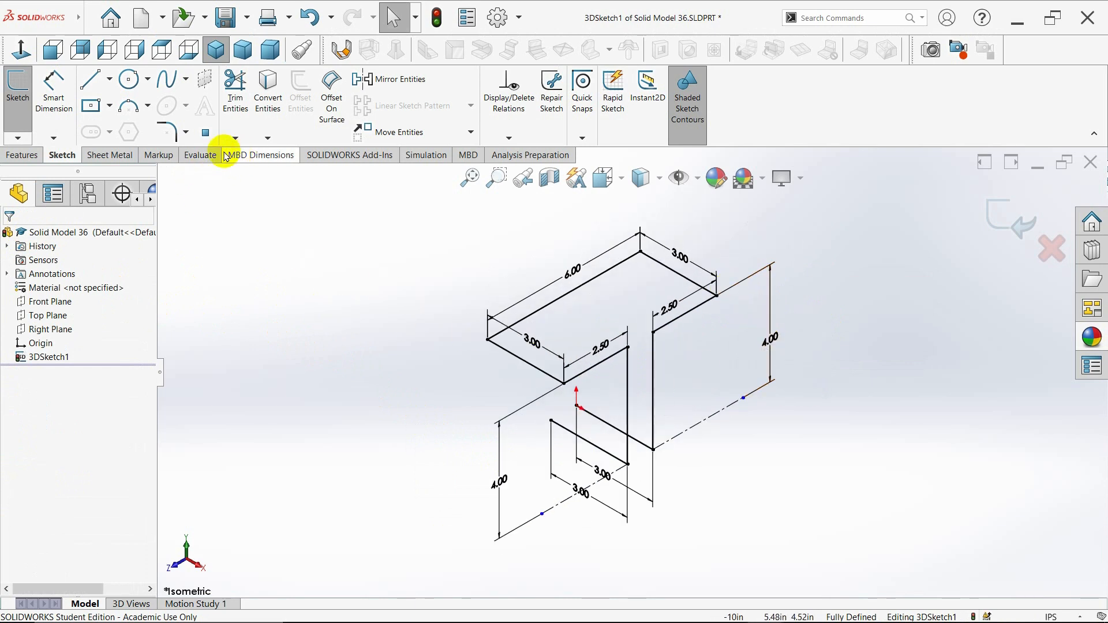
click(185, 135)
click(182, 151)
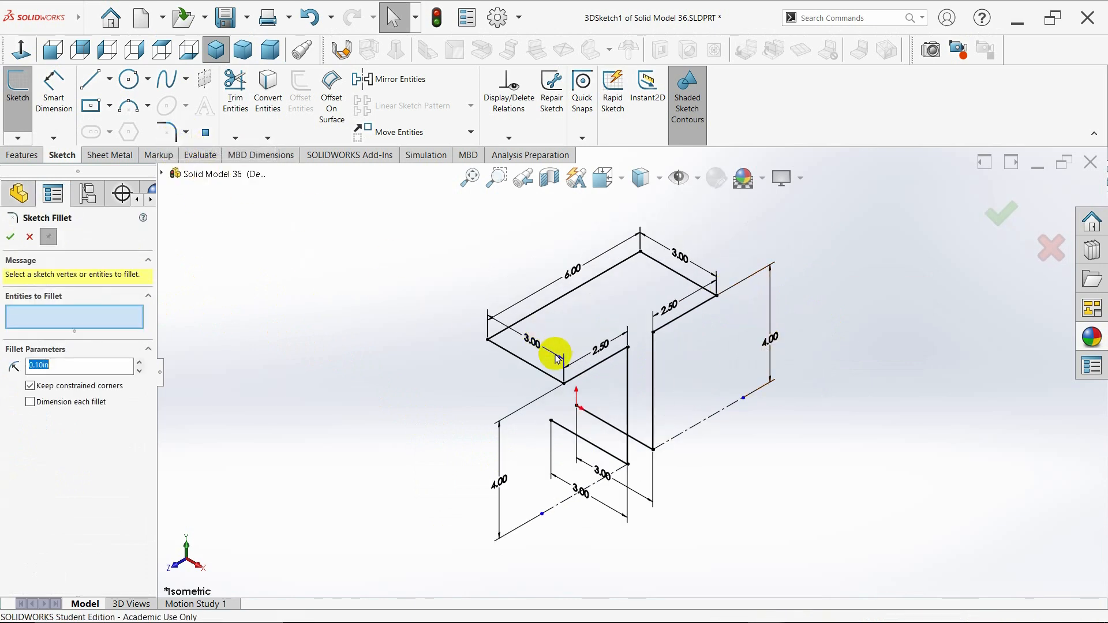
click(555, 378)
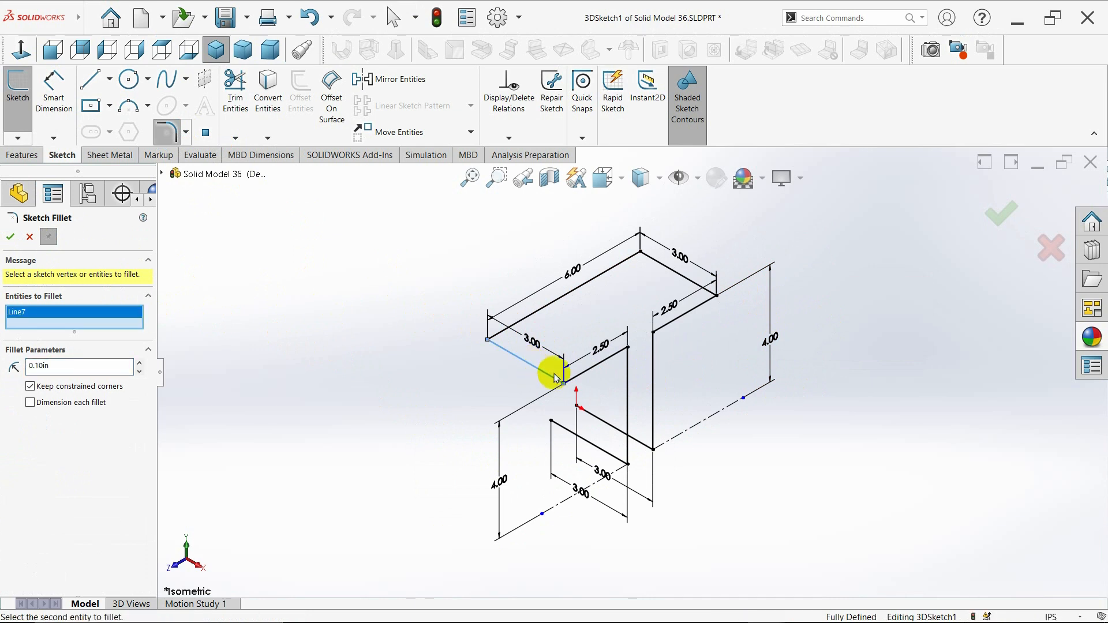
click(508, 337)
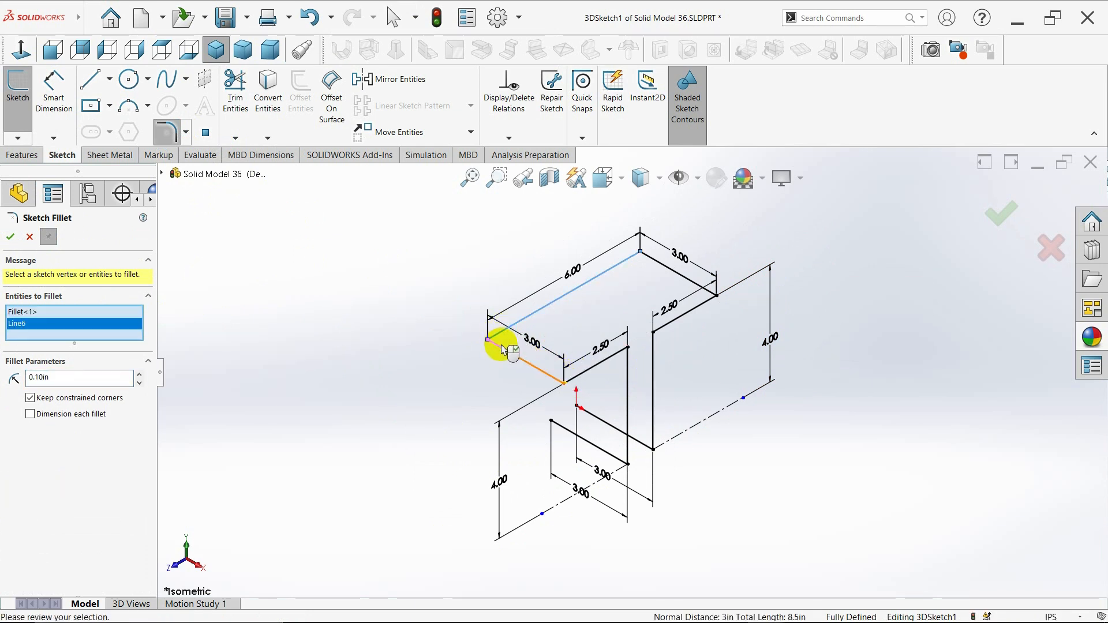
click(628, 259)
click(656, 260)
click(699, 304)
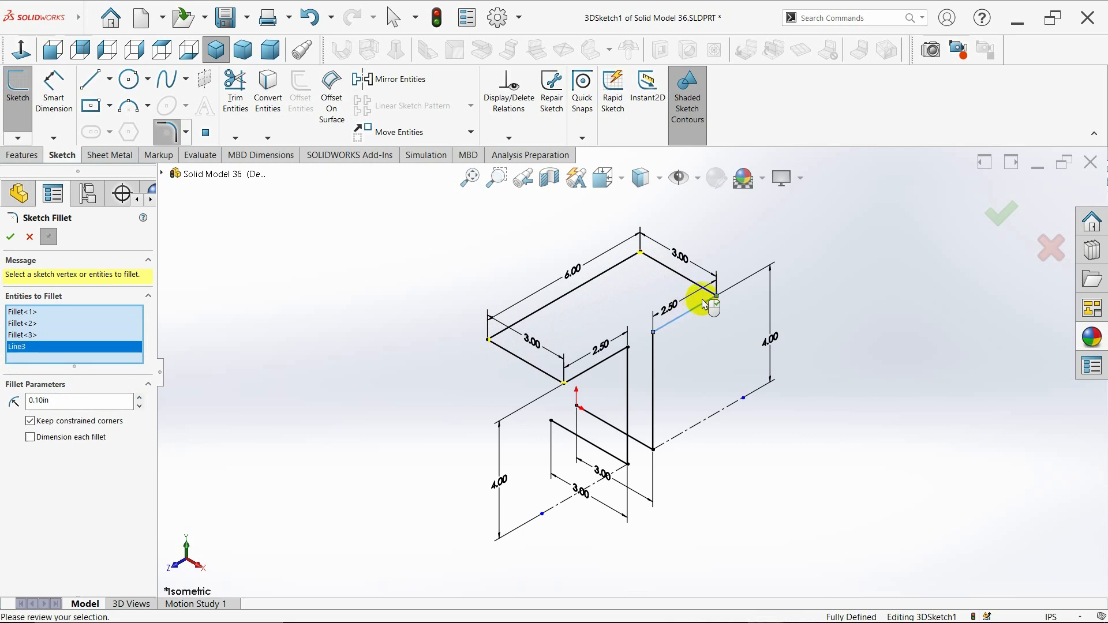
click(621, 358)
click(655, 344)
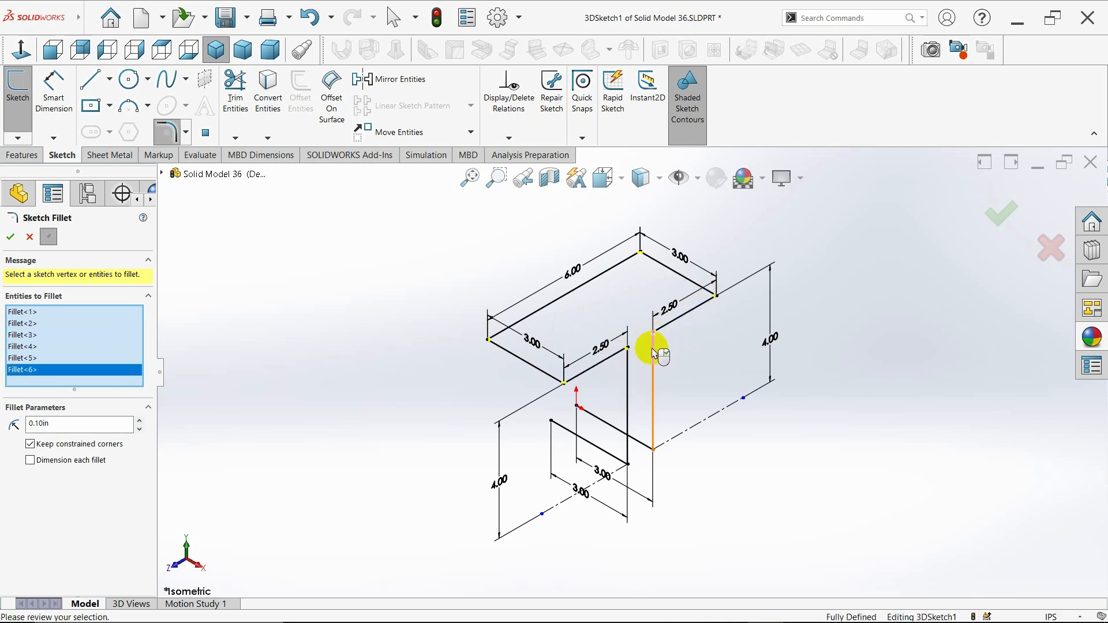
click(609, 460)
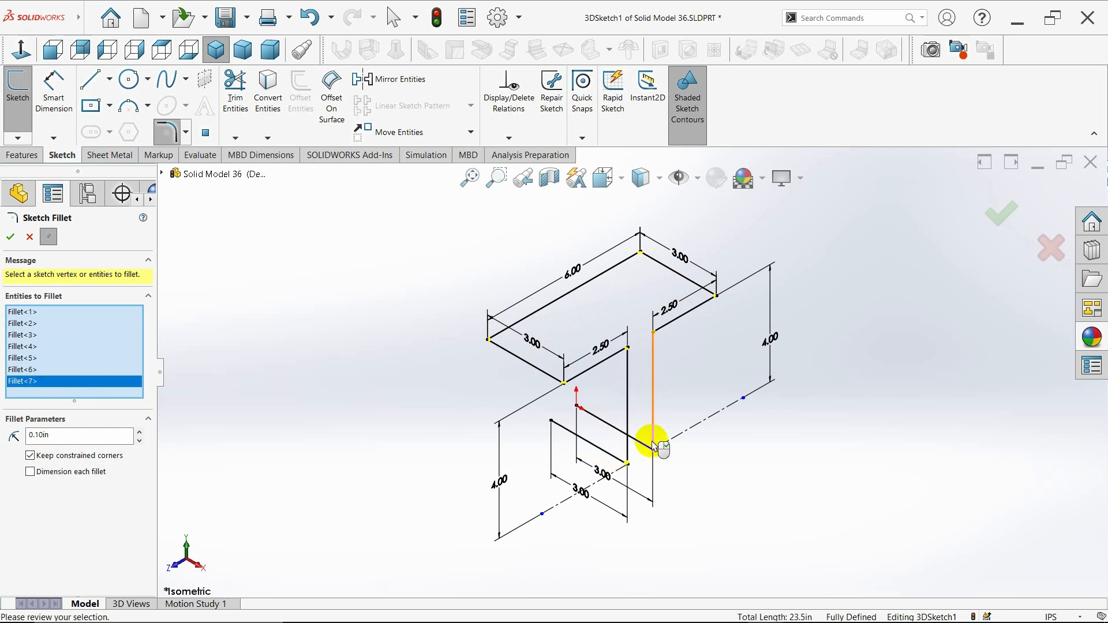
click(651, 438)
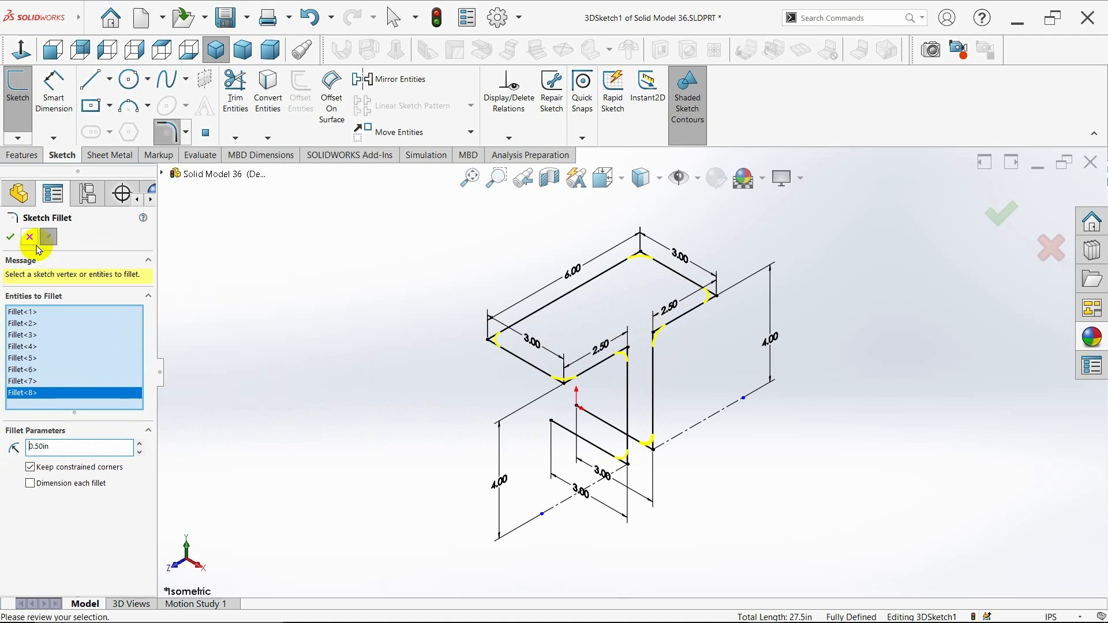
click(11, 237)
click(32, 238)
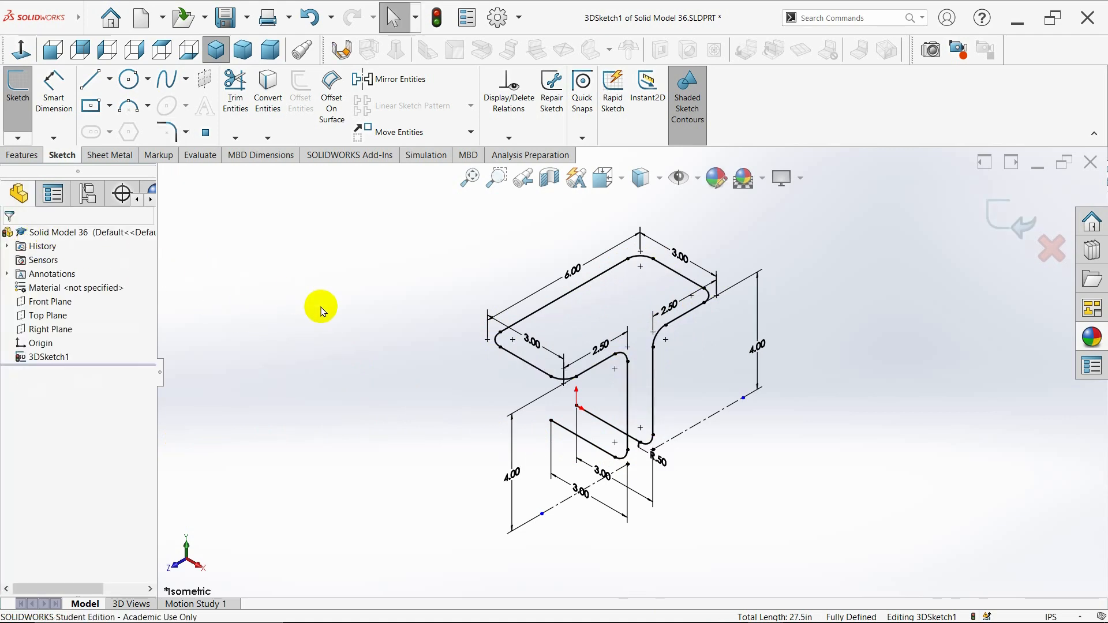
- Create a swept boss with a circular profile of 0.25 in diameter along 3DSketch1
mouse_move(427, 418)
middle_down()
mouse_move(353, 398)
mouse_move(457, 415)
mouse_move(388, 388)
mouse_move(431, 398)
middle_up()
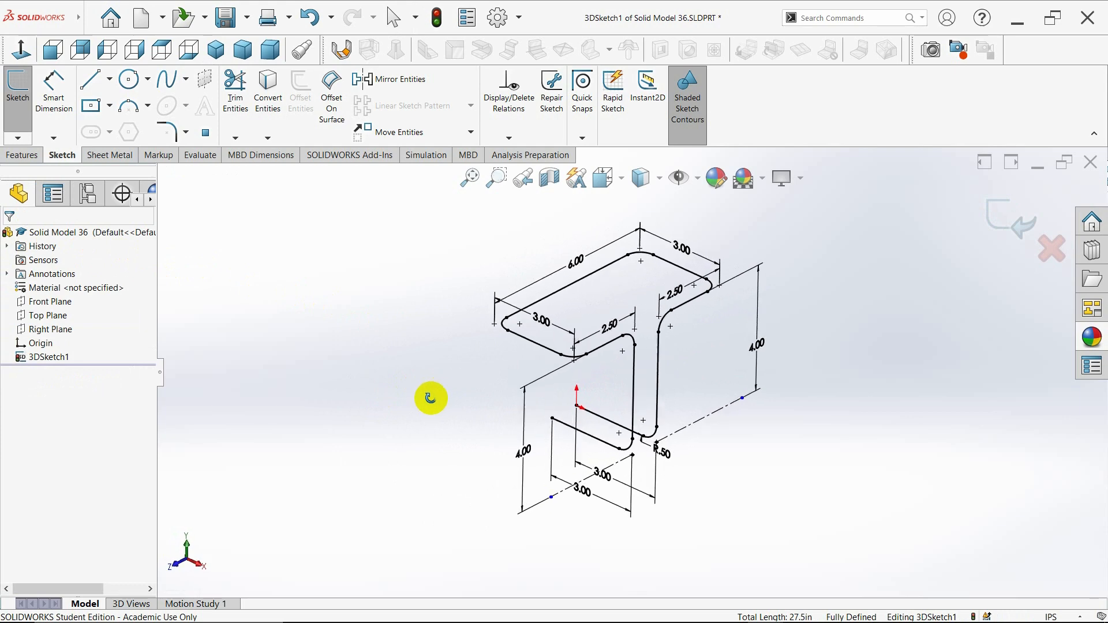
click(214, 51)
click(19, 155)
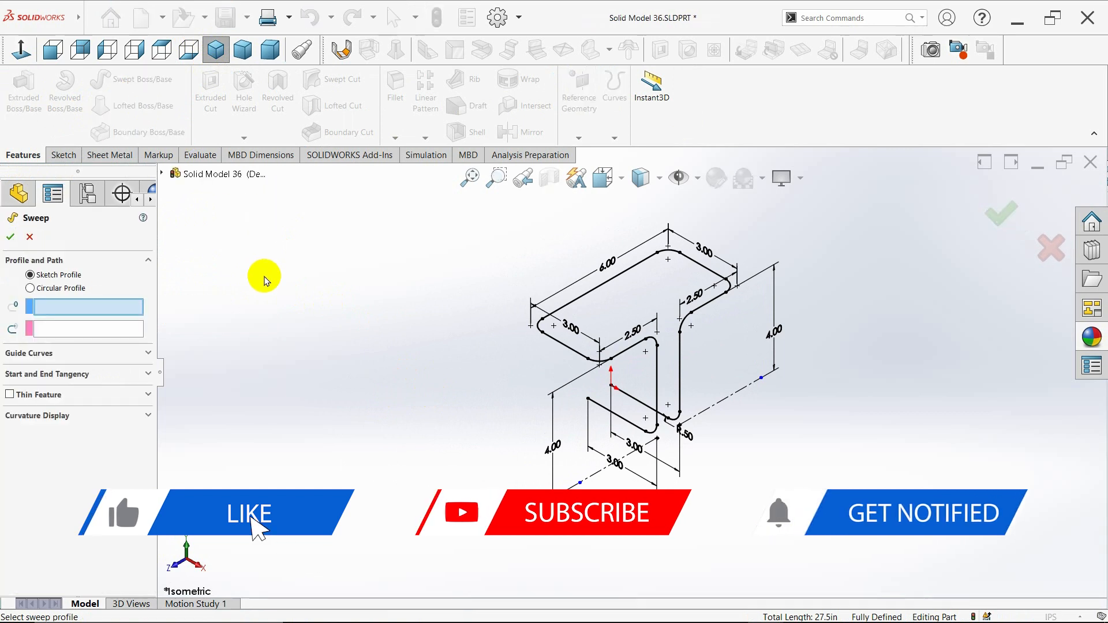
click(162, 173)
click(224, 299)
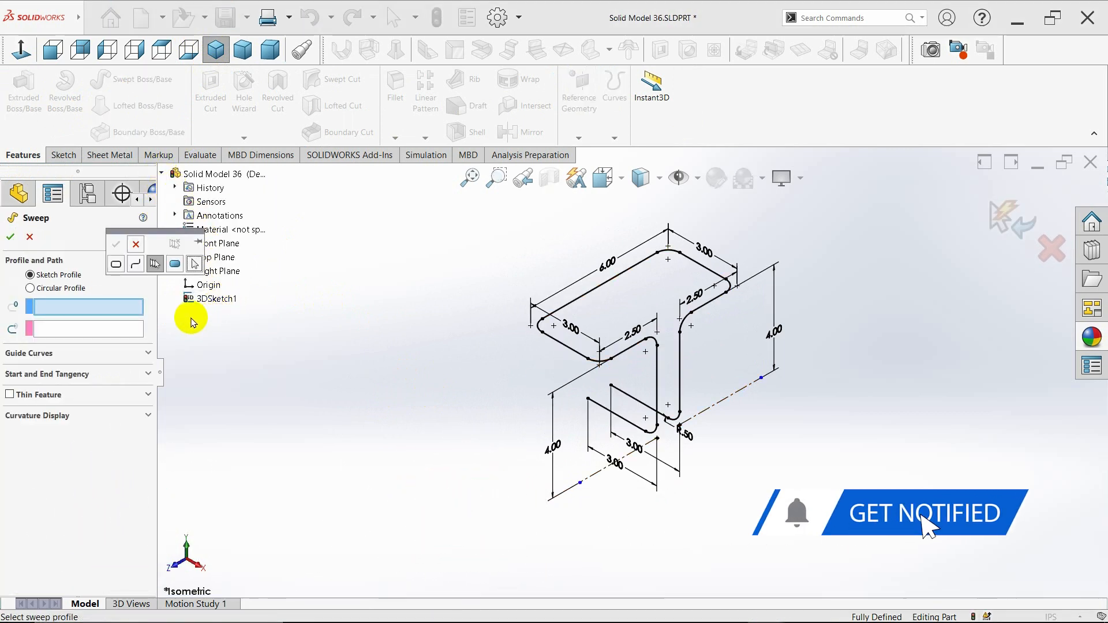
click(138, 247)
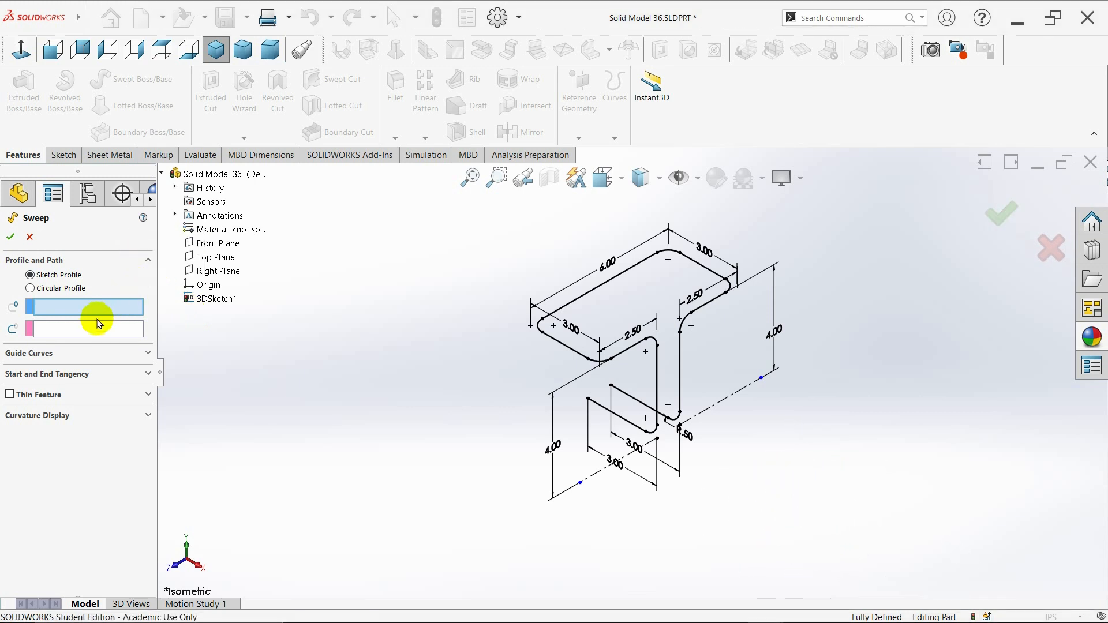
click(94, 328)
click(30, 289)
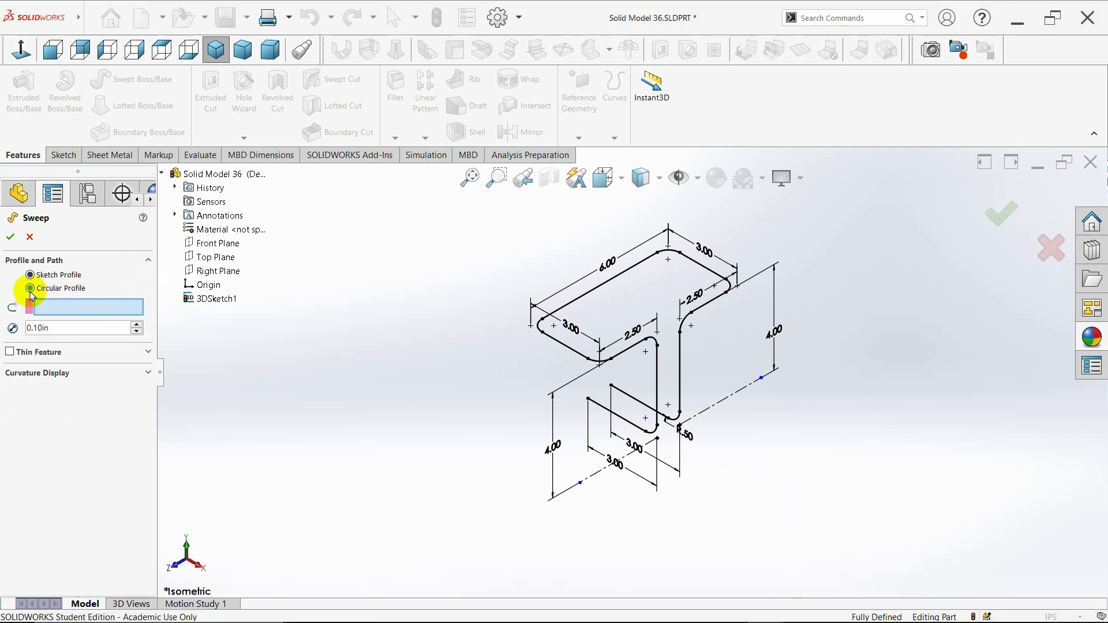
click(202, 298)
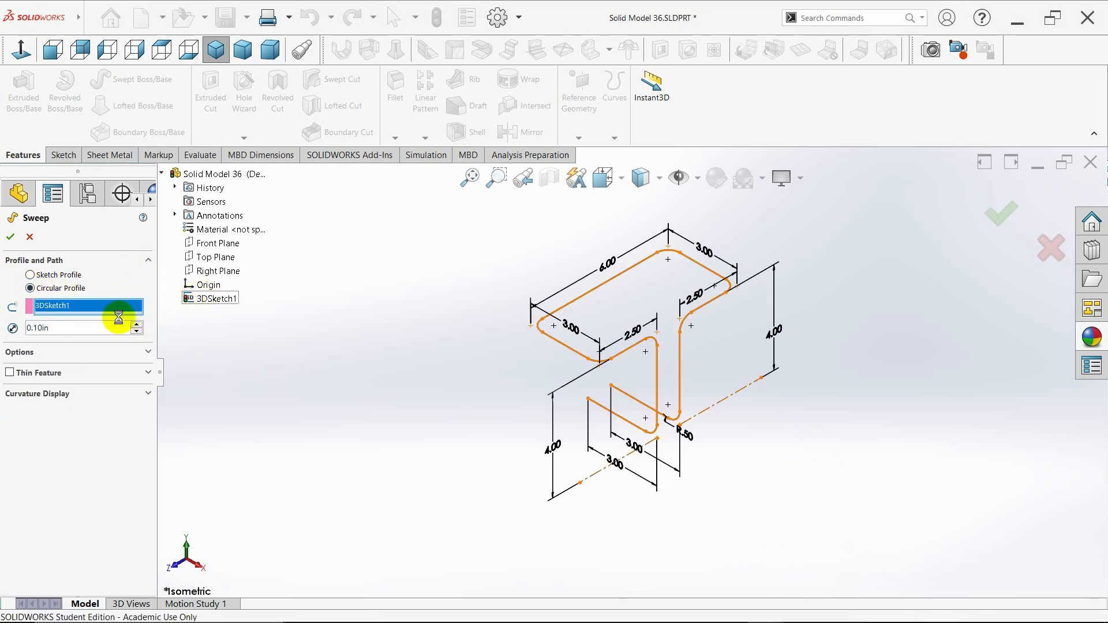
key(BackSpace)
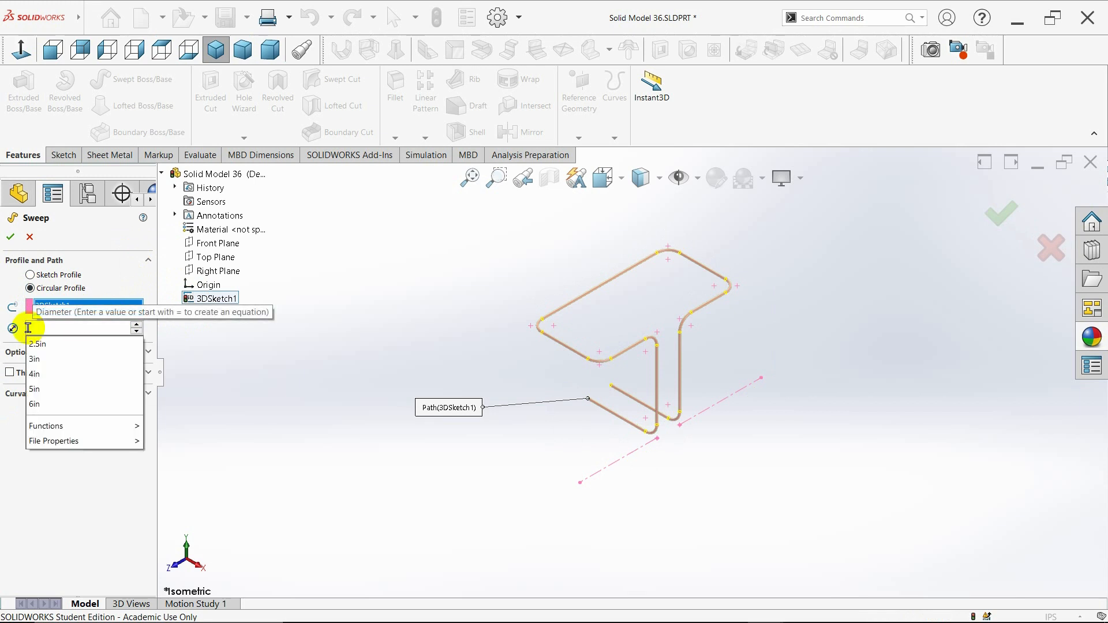
text(2)
text(250)
key(Return)
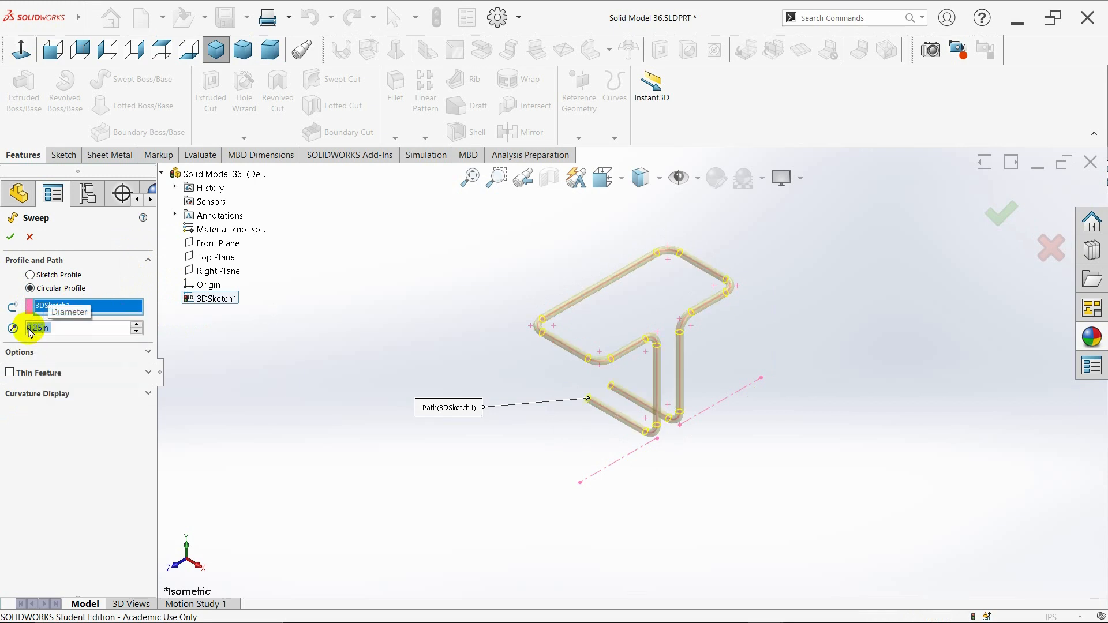
key(Return)
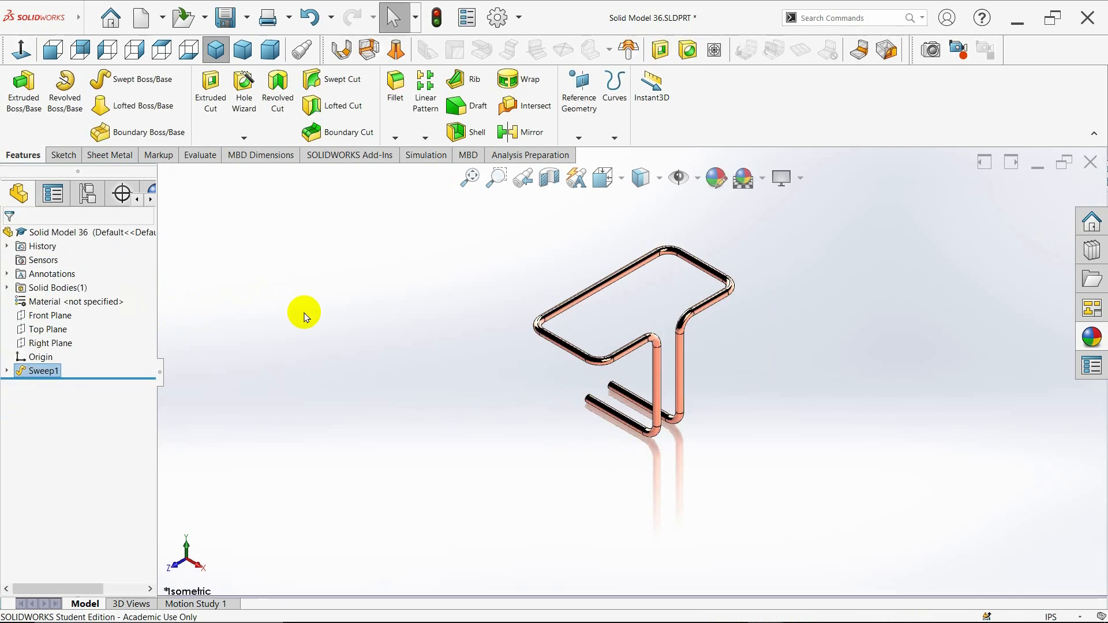
- Show the swept rod in isometric view, shaded without edges, on a plain white background scene
click(216, 50)
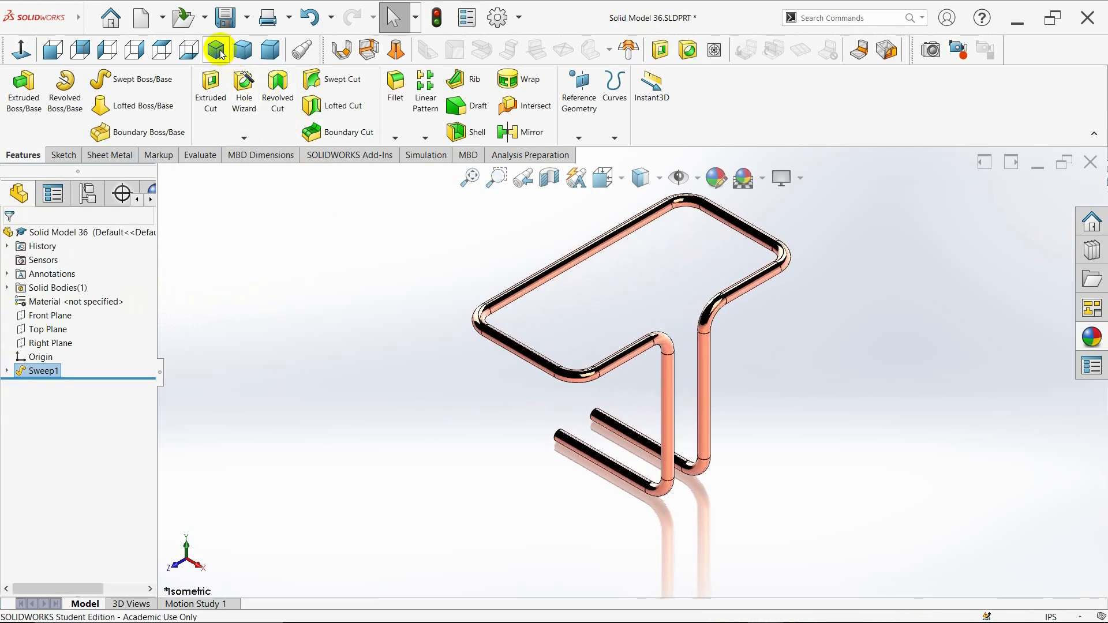
click(658, 181)
click(645, 231)
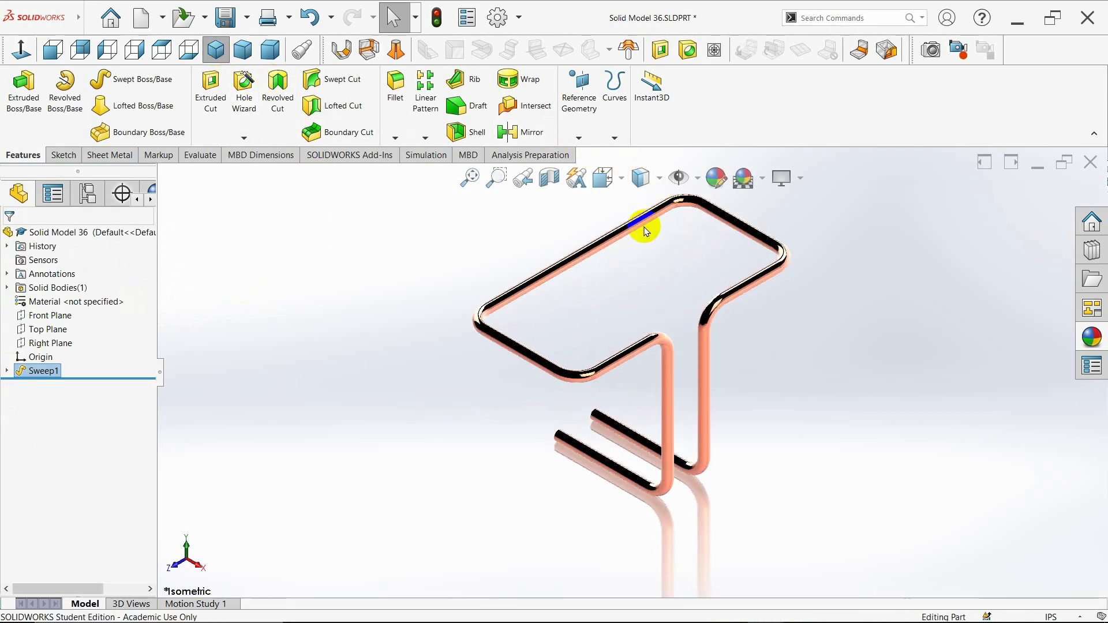
click(749, 177)
click(772, 213)
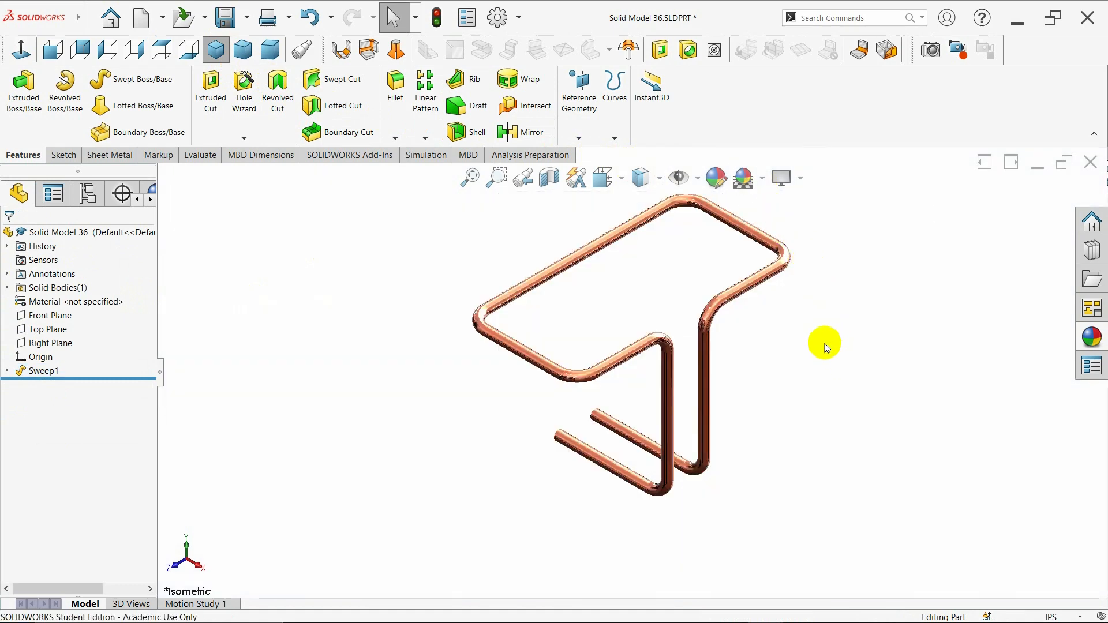
- Fillet the circular end edges of both lower rod legs with a 0.1 in radius
middle_drag(825, 346, 860, 496)
click(395, 138)
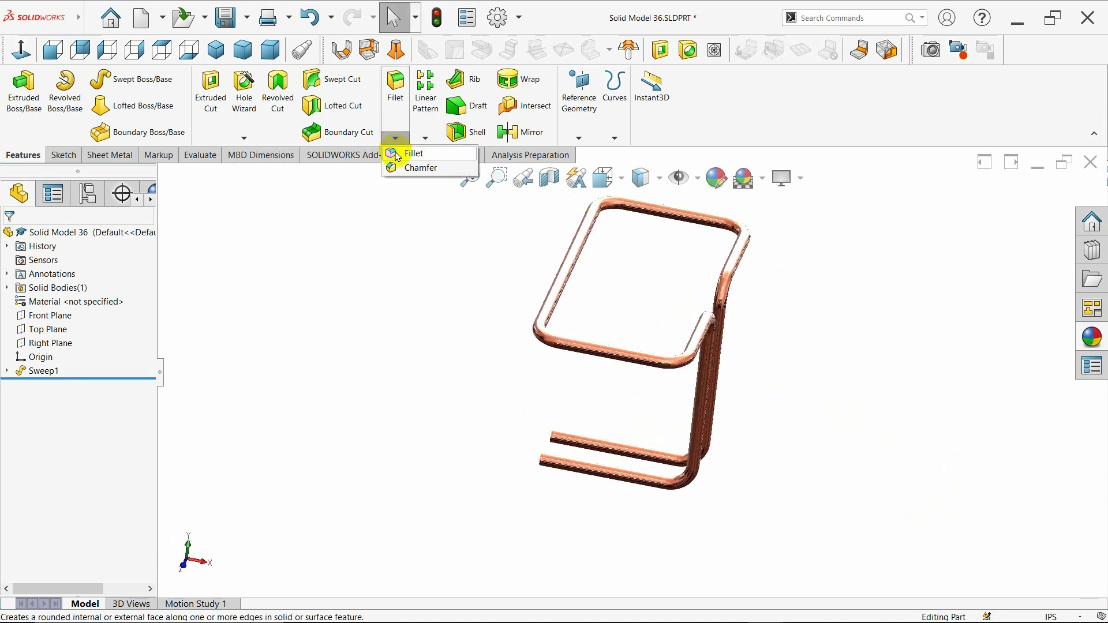
click(585, 413)
click(540, 461)
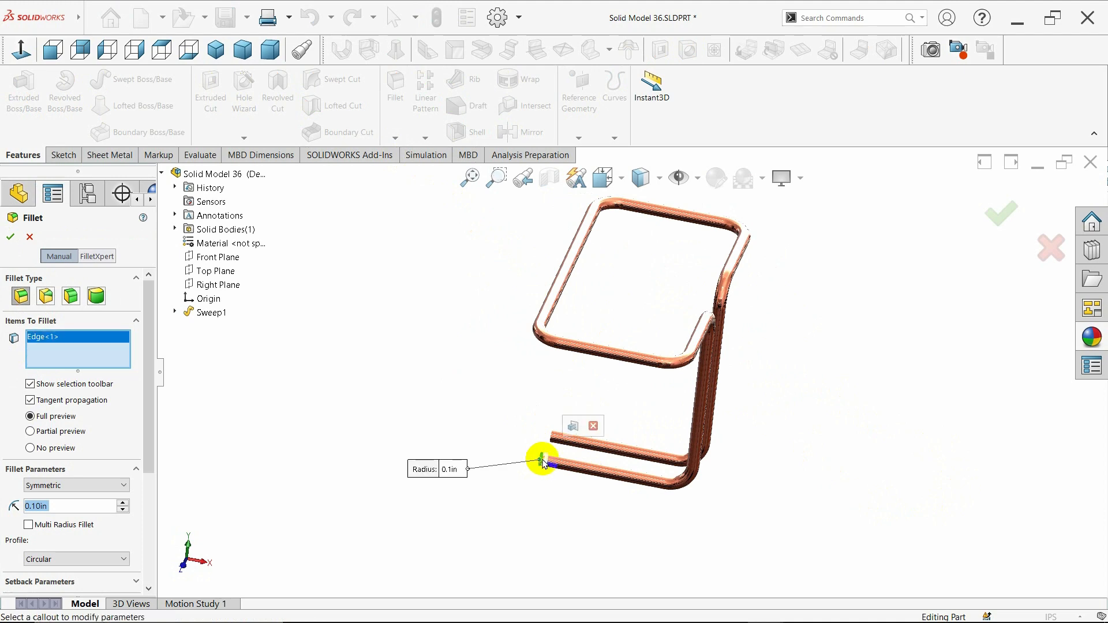
scroll(556, 449, down, 8)
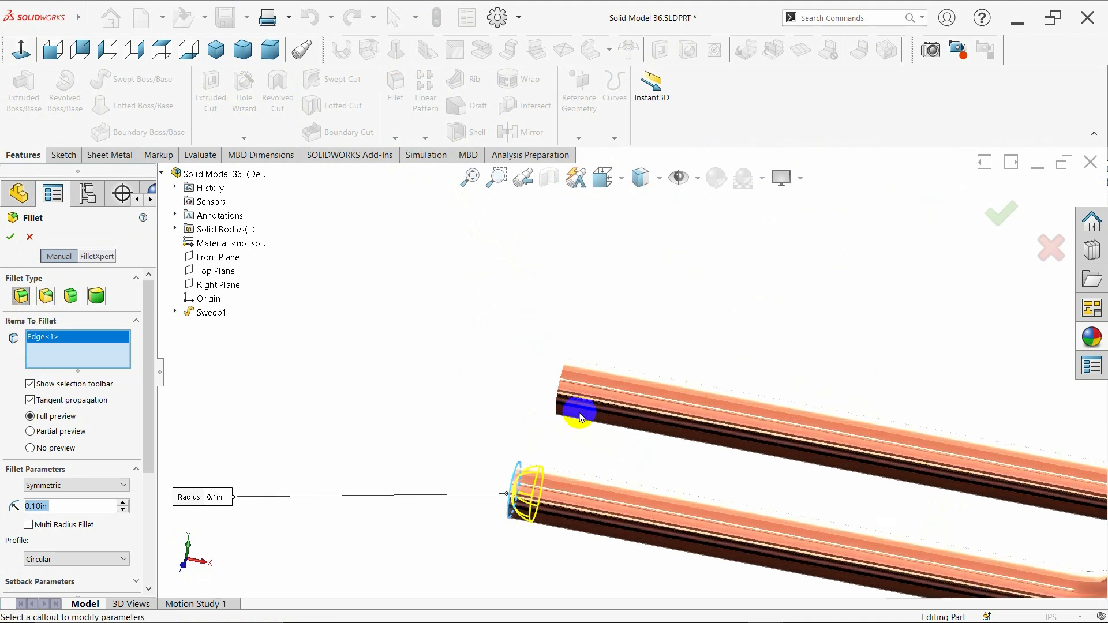
middle_drag(600, 412, 575, 412)
click(560, 408)
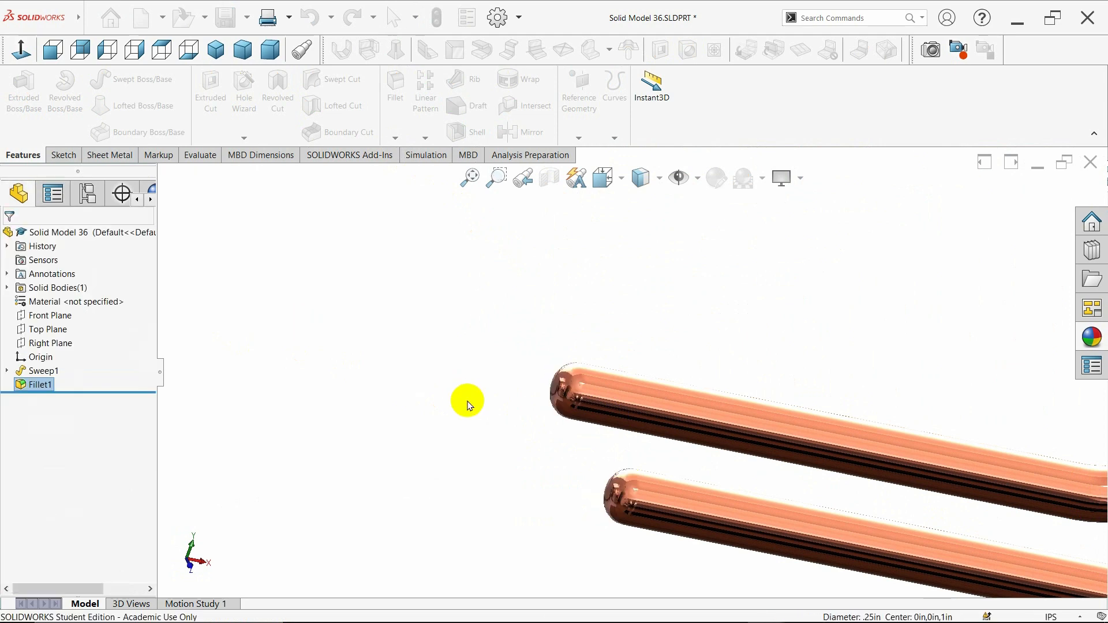
scroll(439, 403, down, 3)
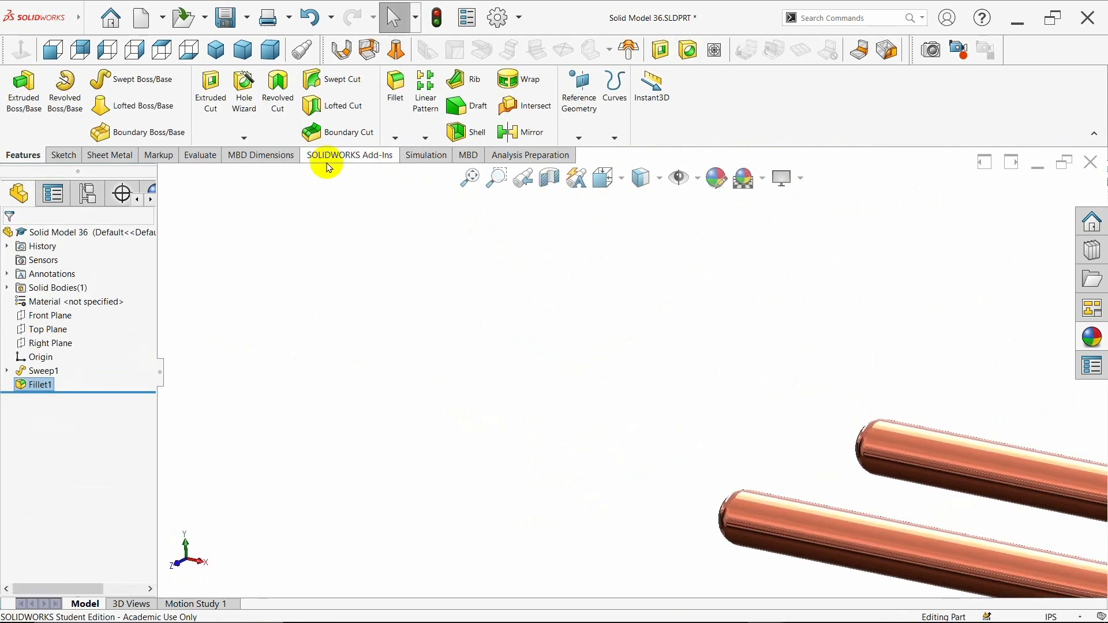
- Examine the rod's interior with a section view parallel to the Front Plane, offset 0.78 in
click(216, 49)
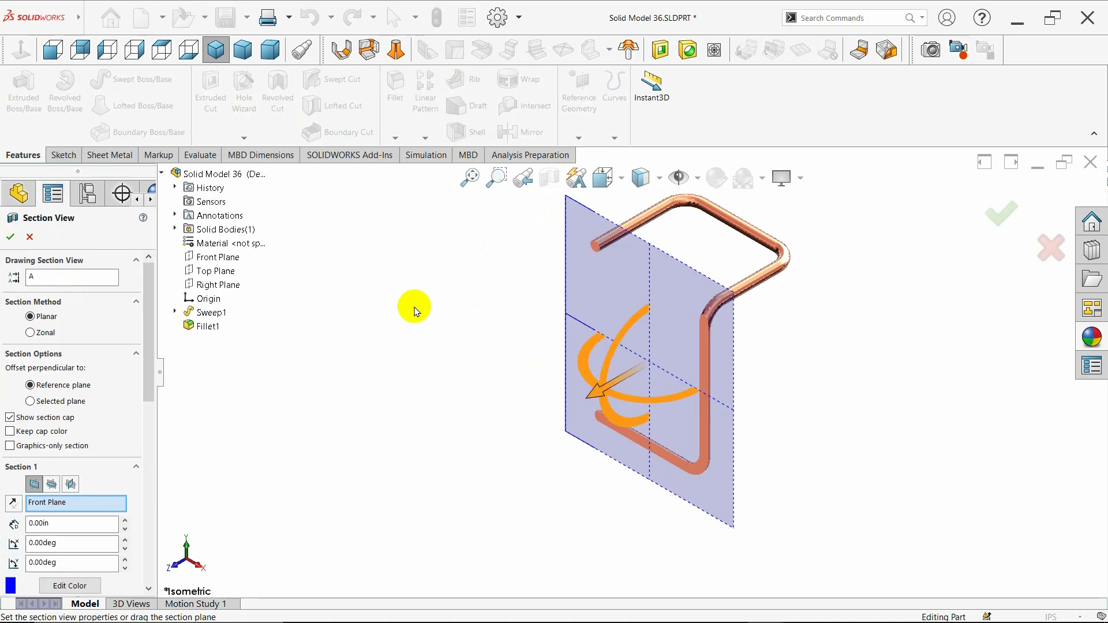
drag(607, 393, 587, 425)
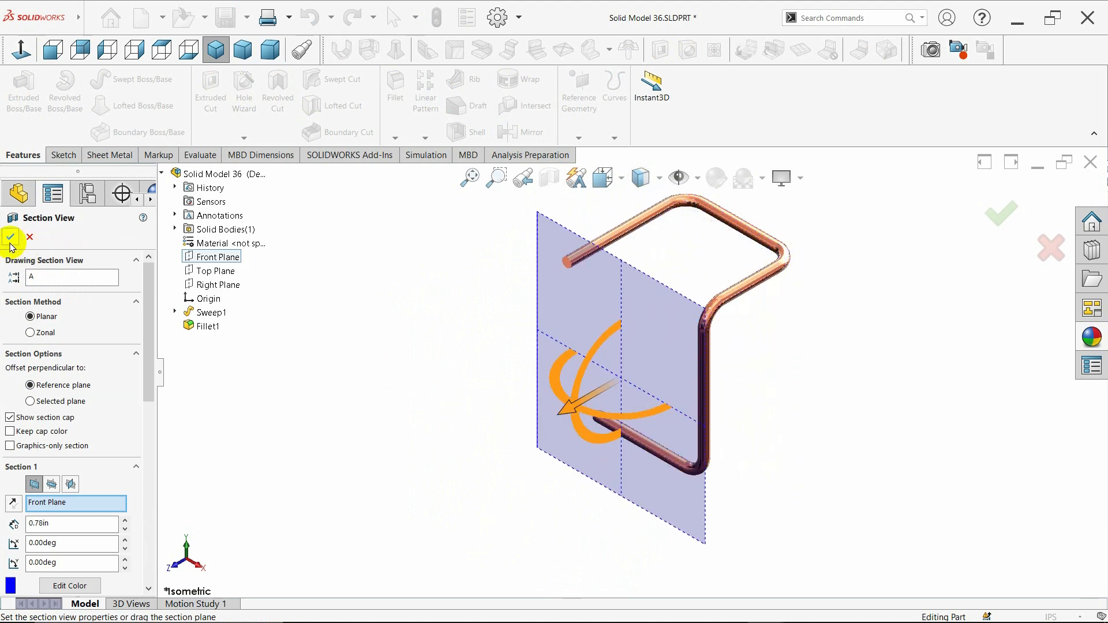
key(Return)
middle_drag(766, 421, 774, 397)
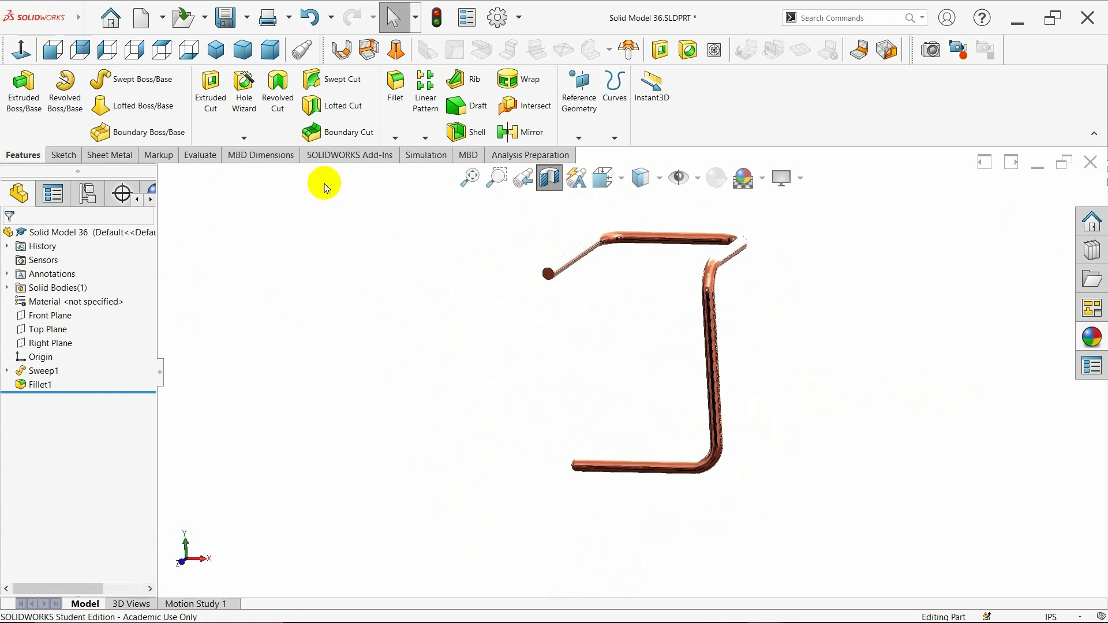
- Turn off the section view and examine the complete rod in isometric, trimetric and dimetric orientations
click(216, 57)
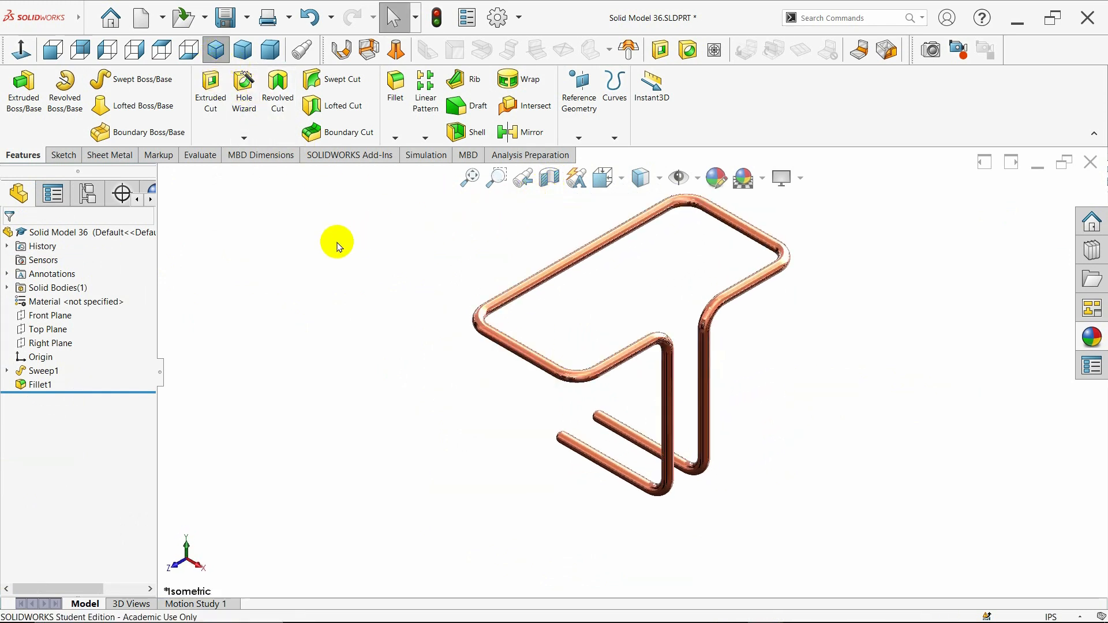
click(242, 50)
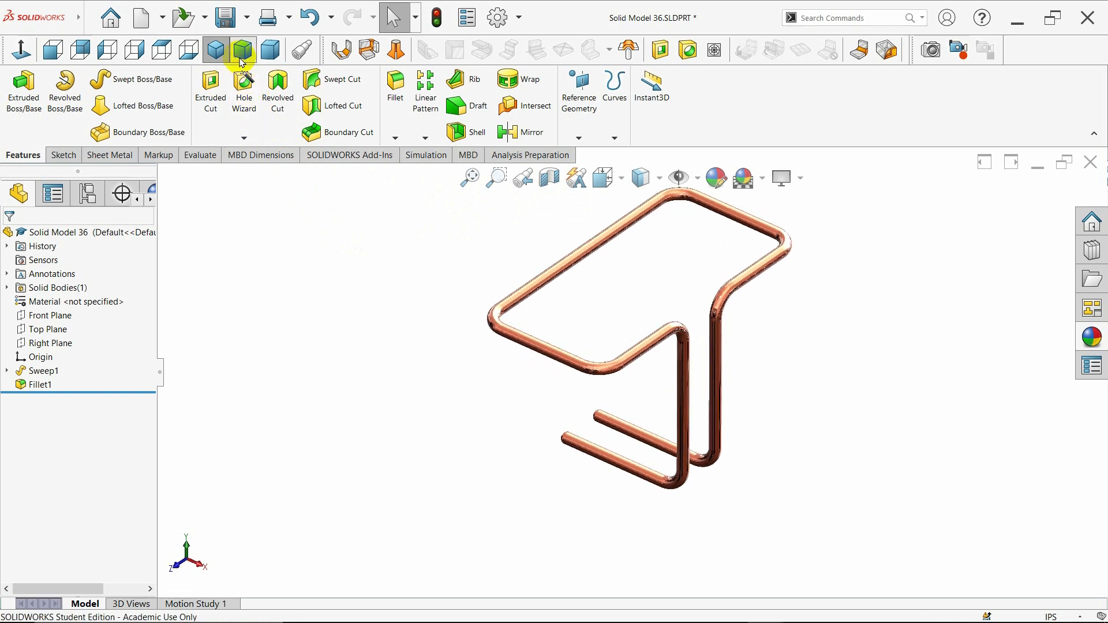
click(271, 51)
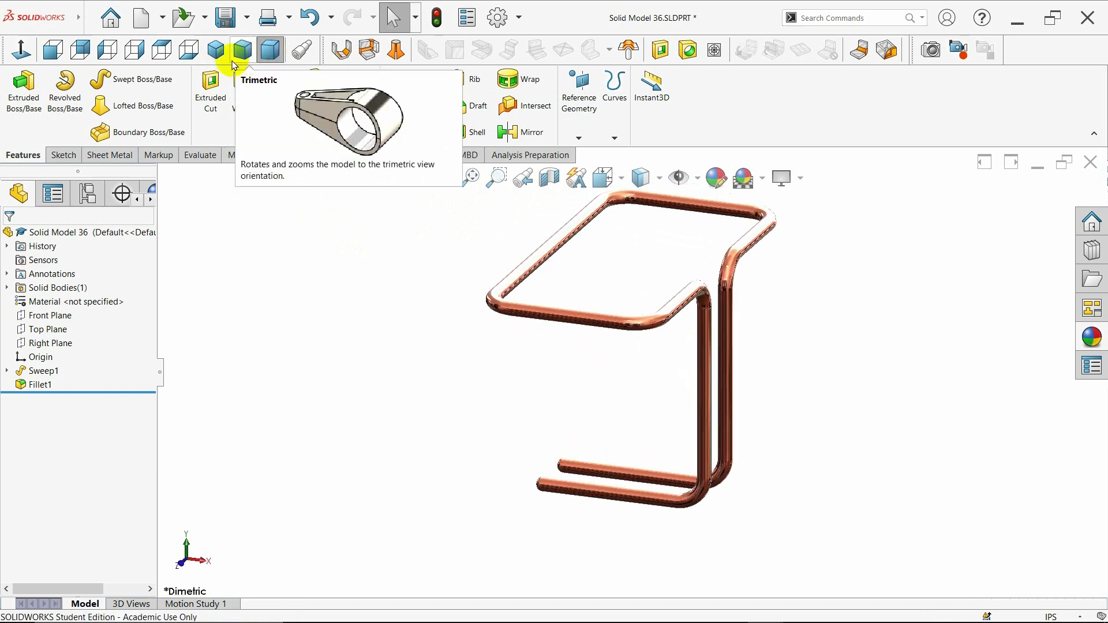
click(217, 52)
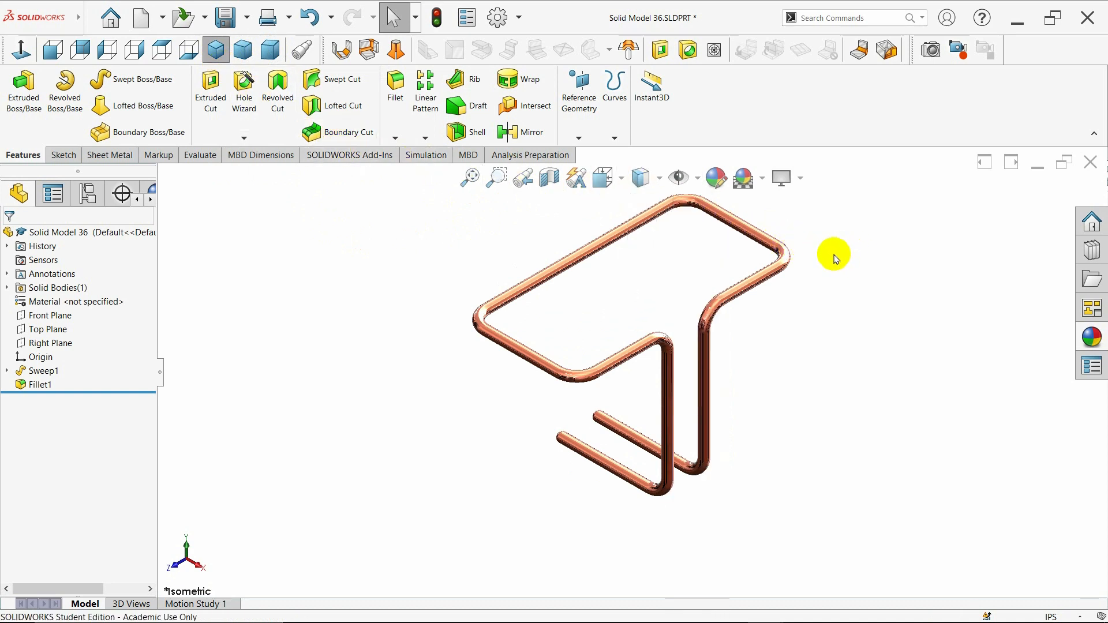
middle_drag(829, 285, 855, 322)
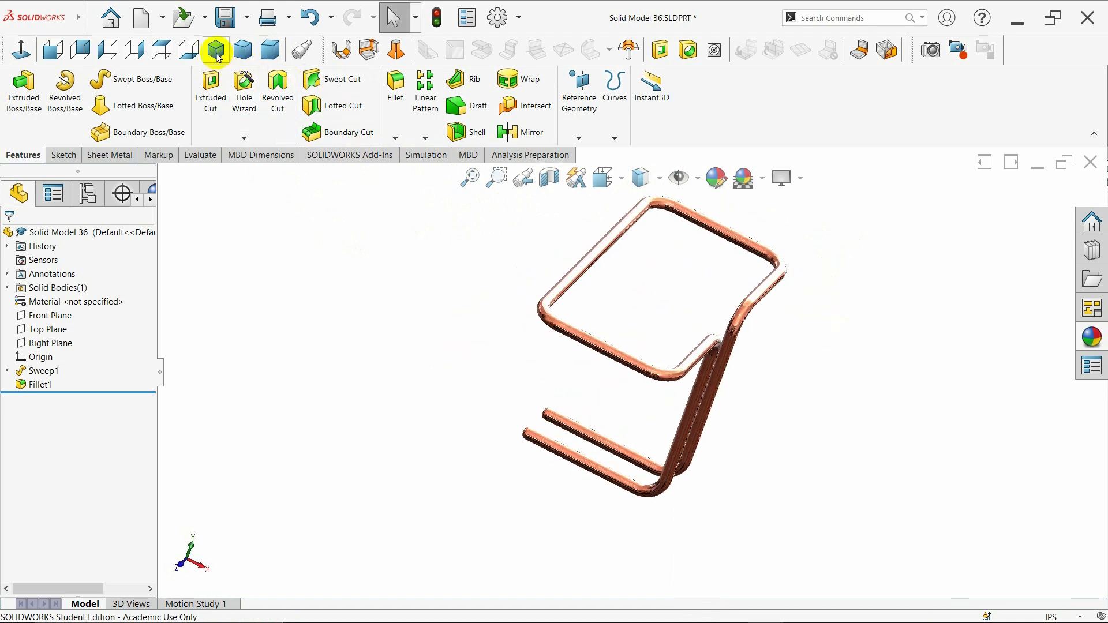